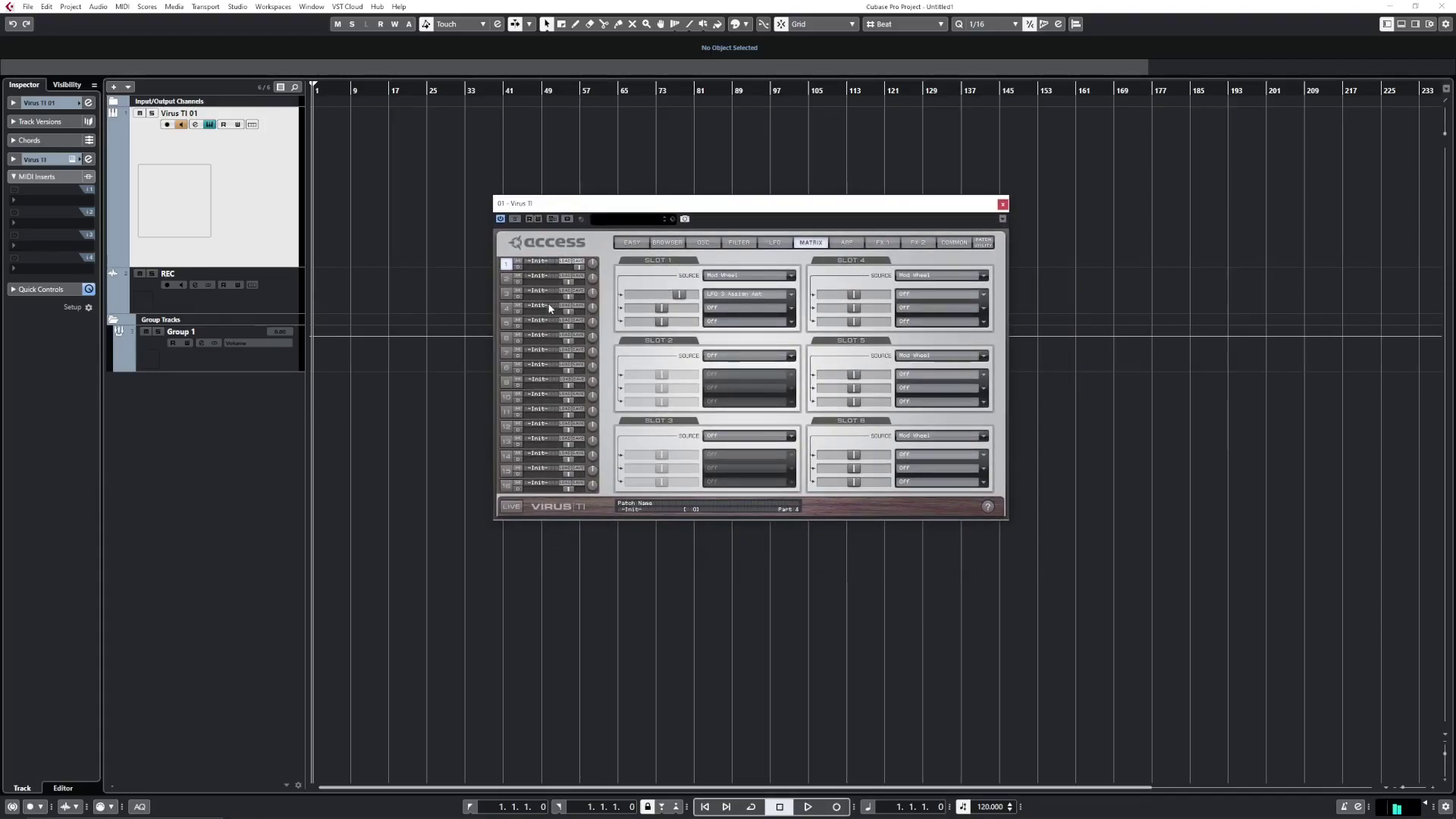
# Set oscillator 1 to the Grain Complex model and adjust its formant shift and spread.
pyautogui.click(706, 242)
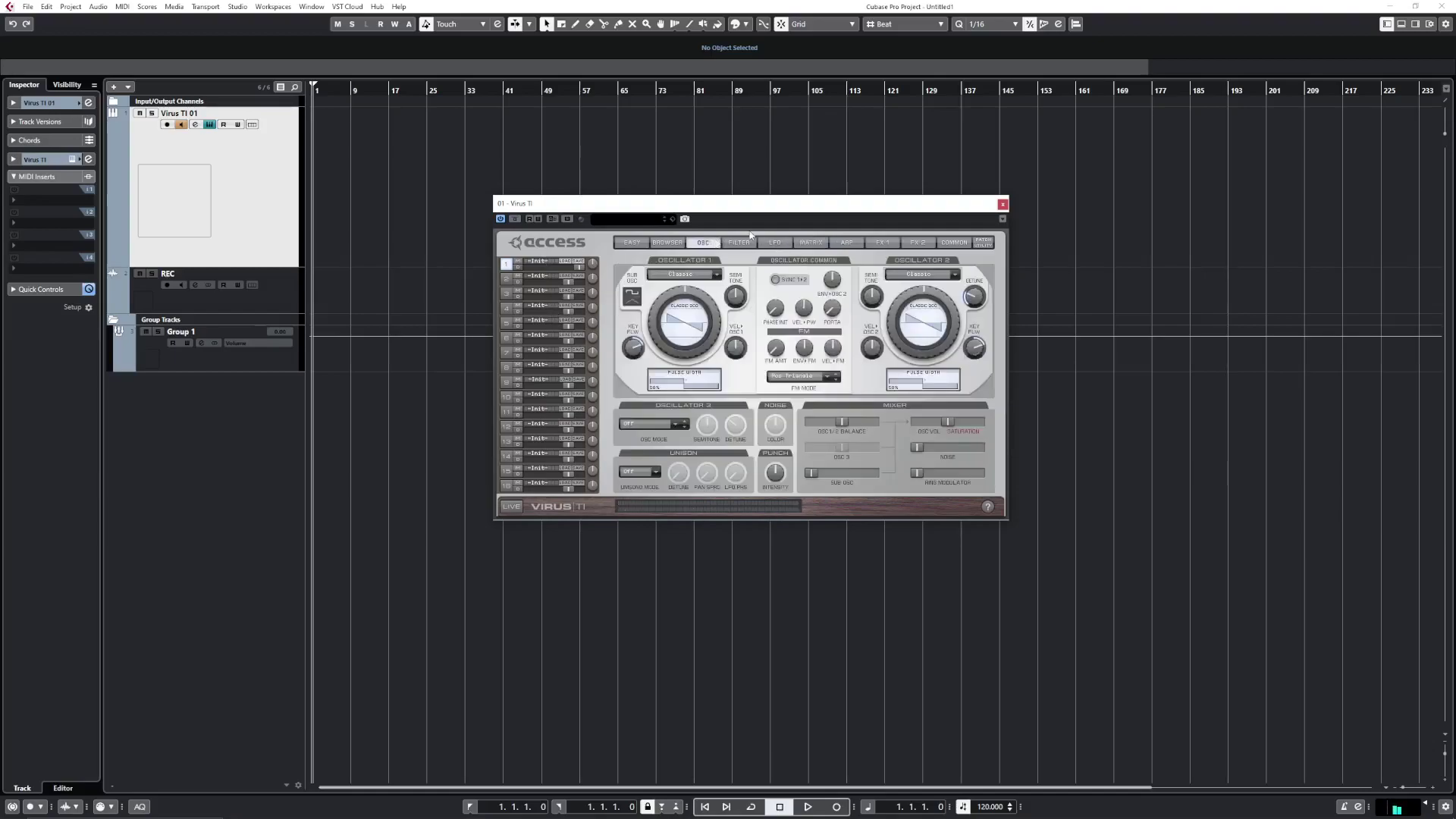
pyautogui.click(743, 244)
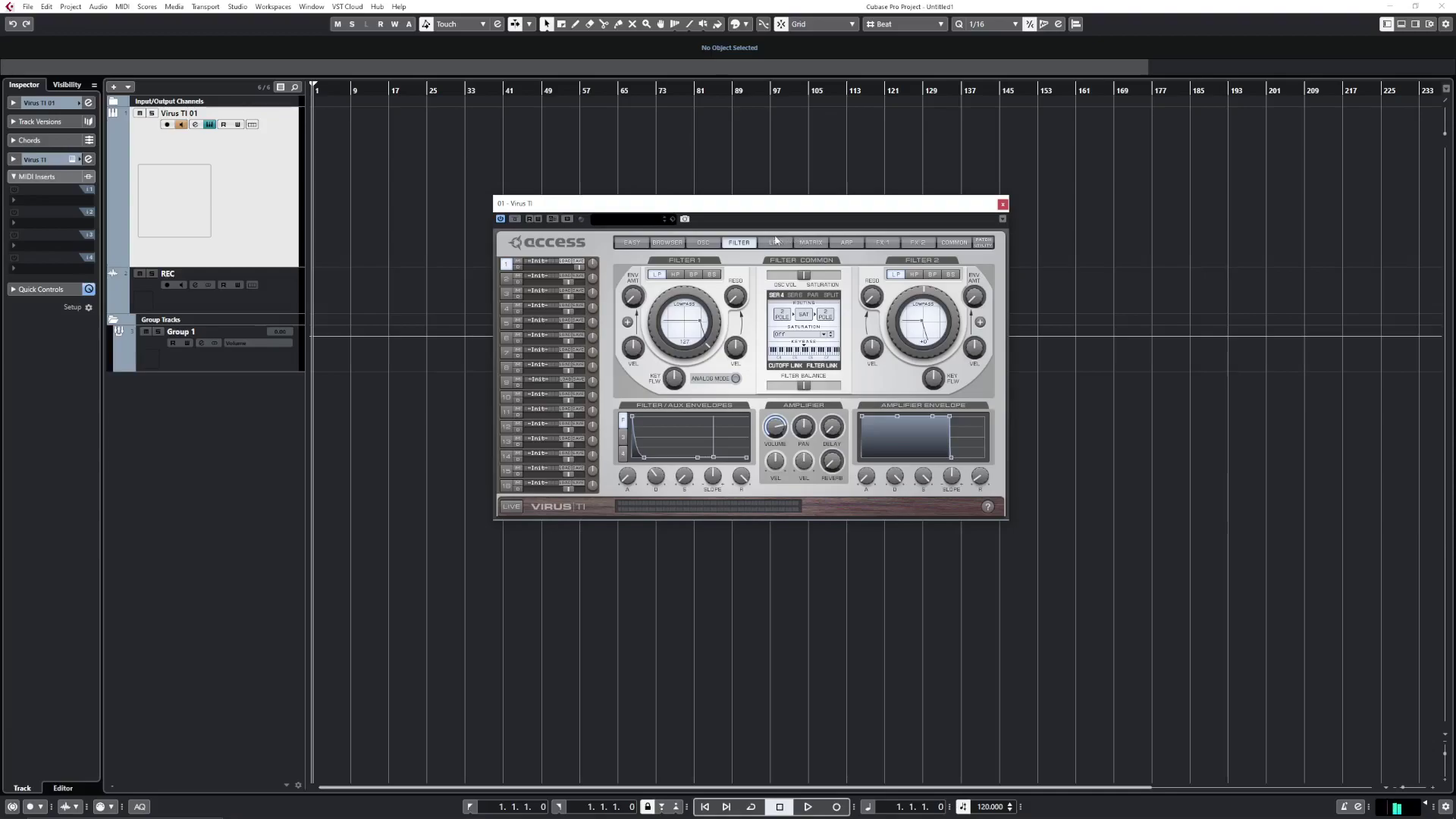
pyautogui.click(699, 241)
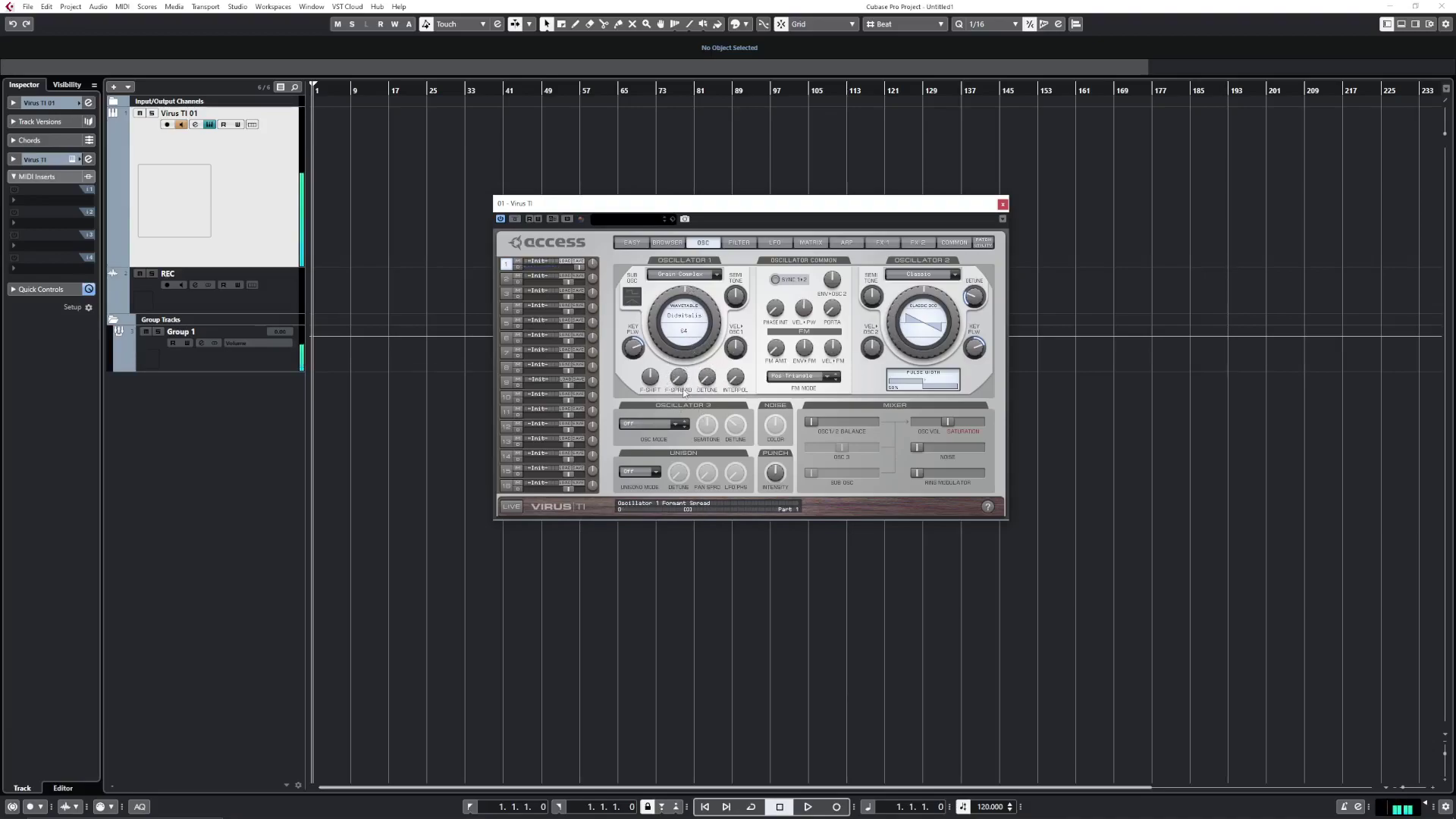
pyautogui.moveTo(650, 383)
pyautogui.mouseDown()
pyautogui.moveTo(667, 353)
pyautogui.moveTo(649, 426)
pyautogui.moveTo(668, 379)
pyautogui.moveTo(664, 395)
pyautogui.mouseUp()
# Set LFO 1 to a sawtooth wave in envelope mode with a rate of about 67.
pyautogui.click(773, 242)
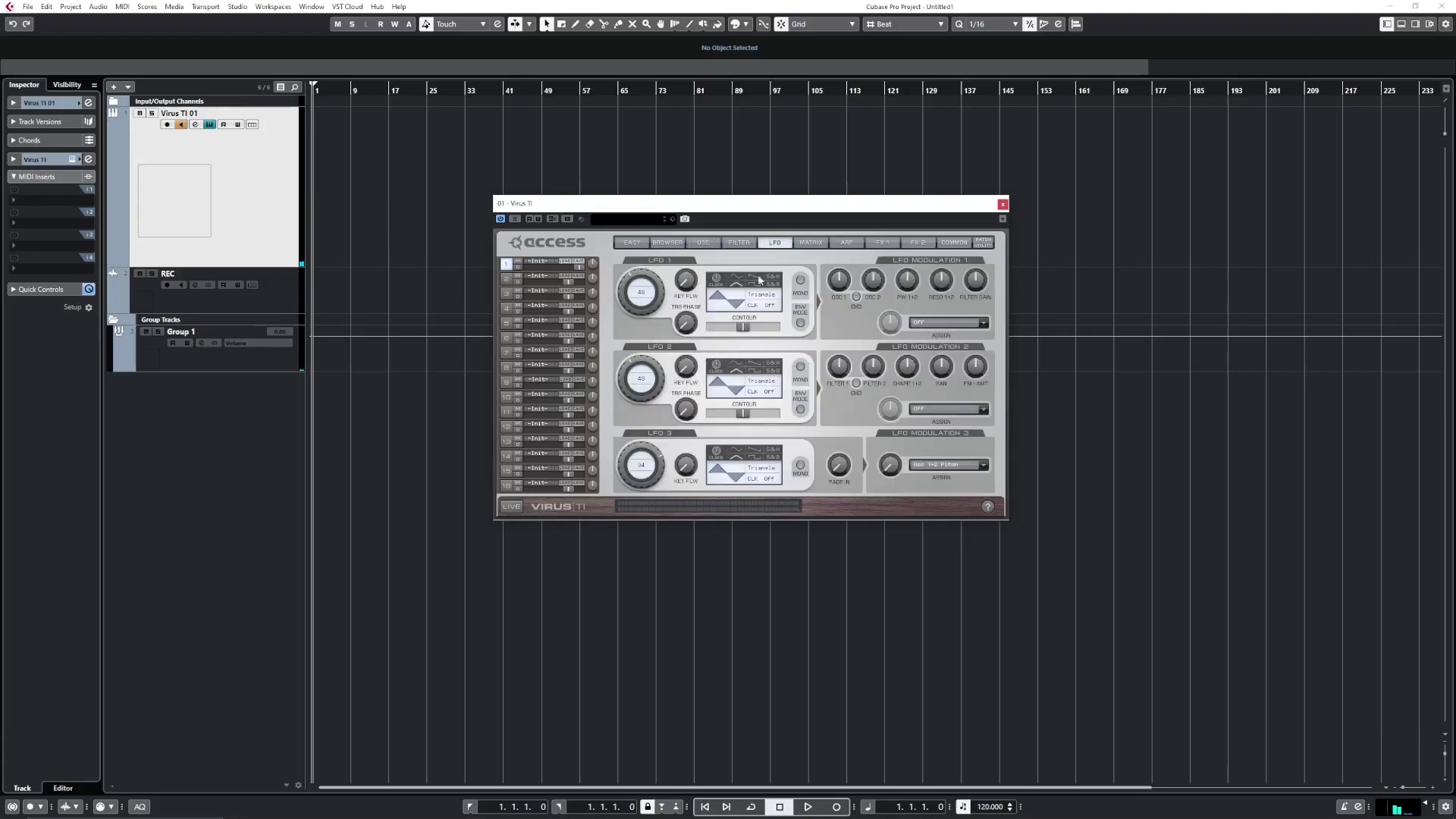
pyautogui.click(755, 280)
pyautogui.click(800, 323)
pyautogui.moveTo(648, 274); pyautogui.dragTo(657, 265)
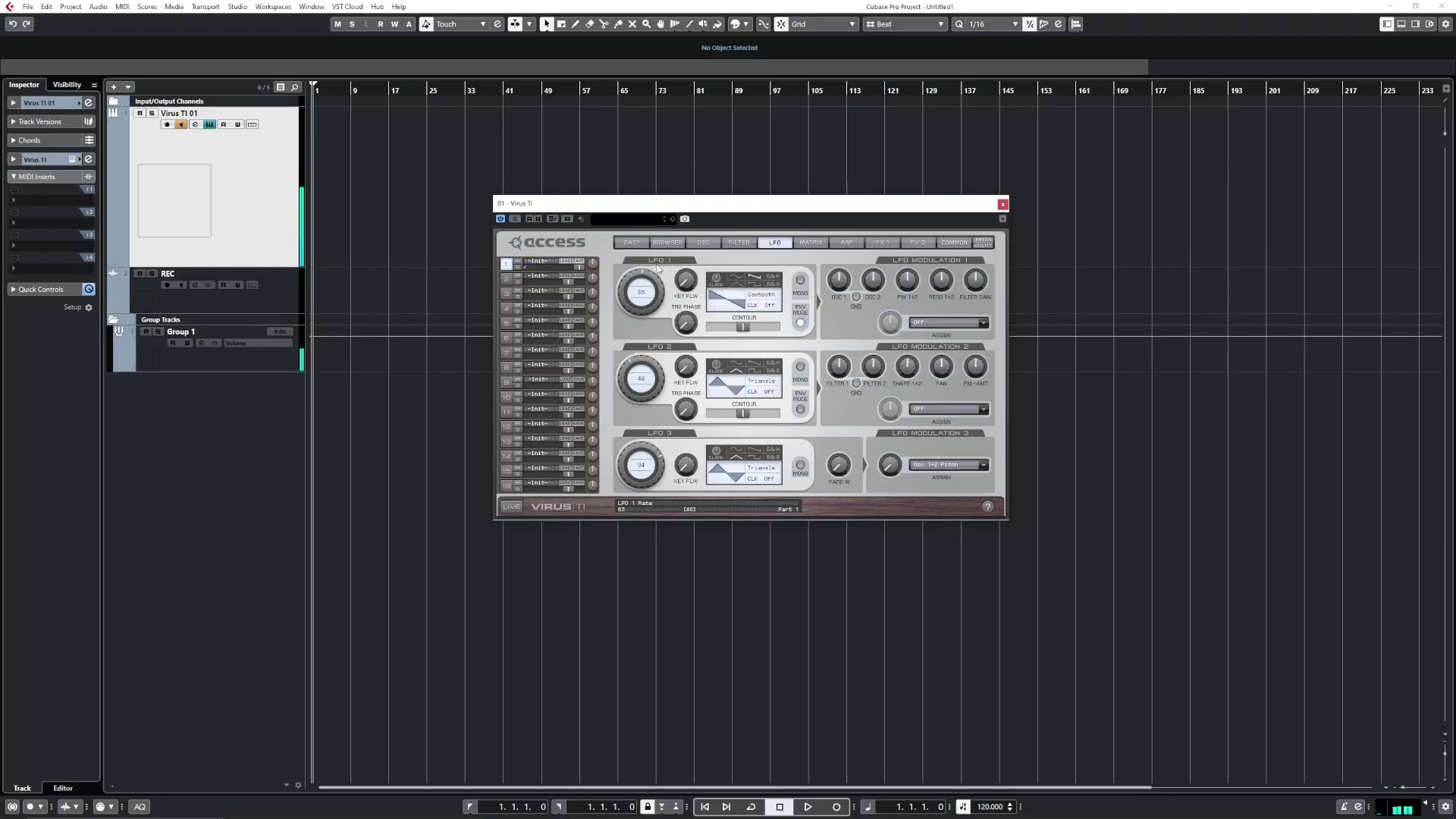
# Assign LFO 1 to Osc 1 F-Shift and adjust the modulation amount.
pyautogui.click(910, 324)
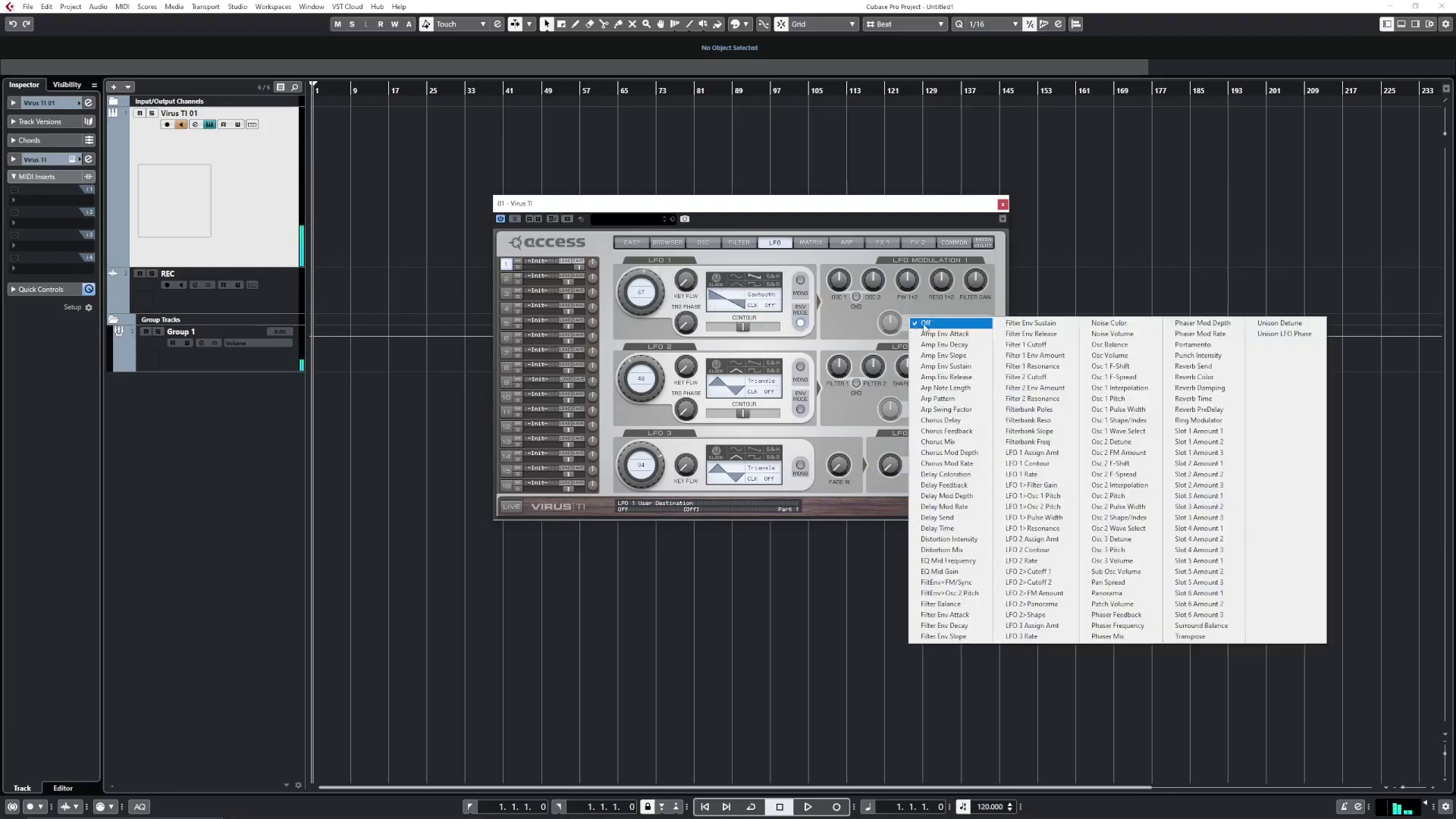
pyautogui.click(1126, 366)
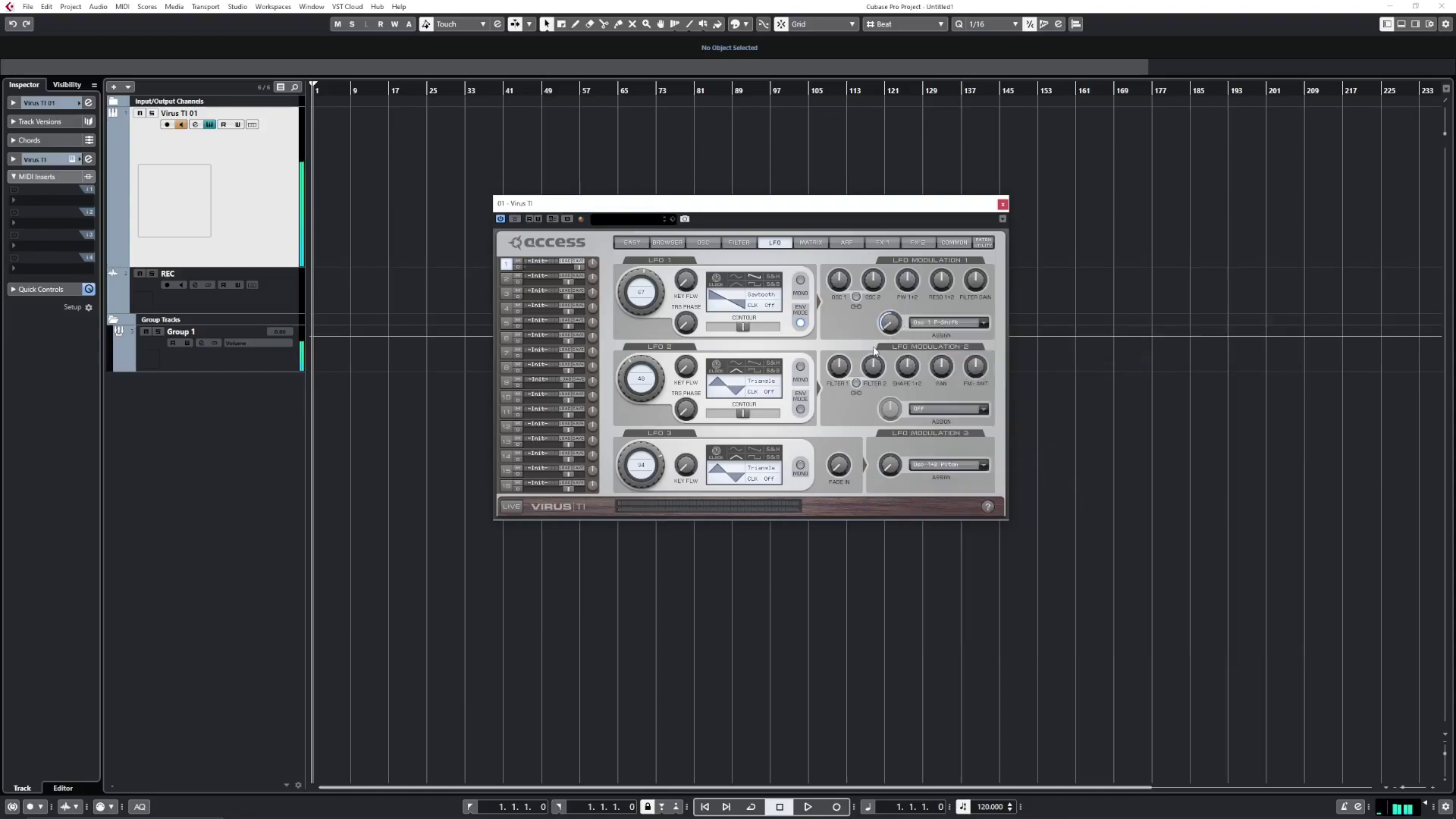
pyautogui.moveTo(887, 330); pyautogui.dragTo(891, 329)
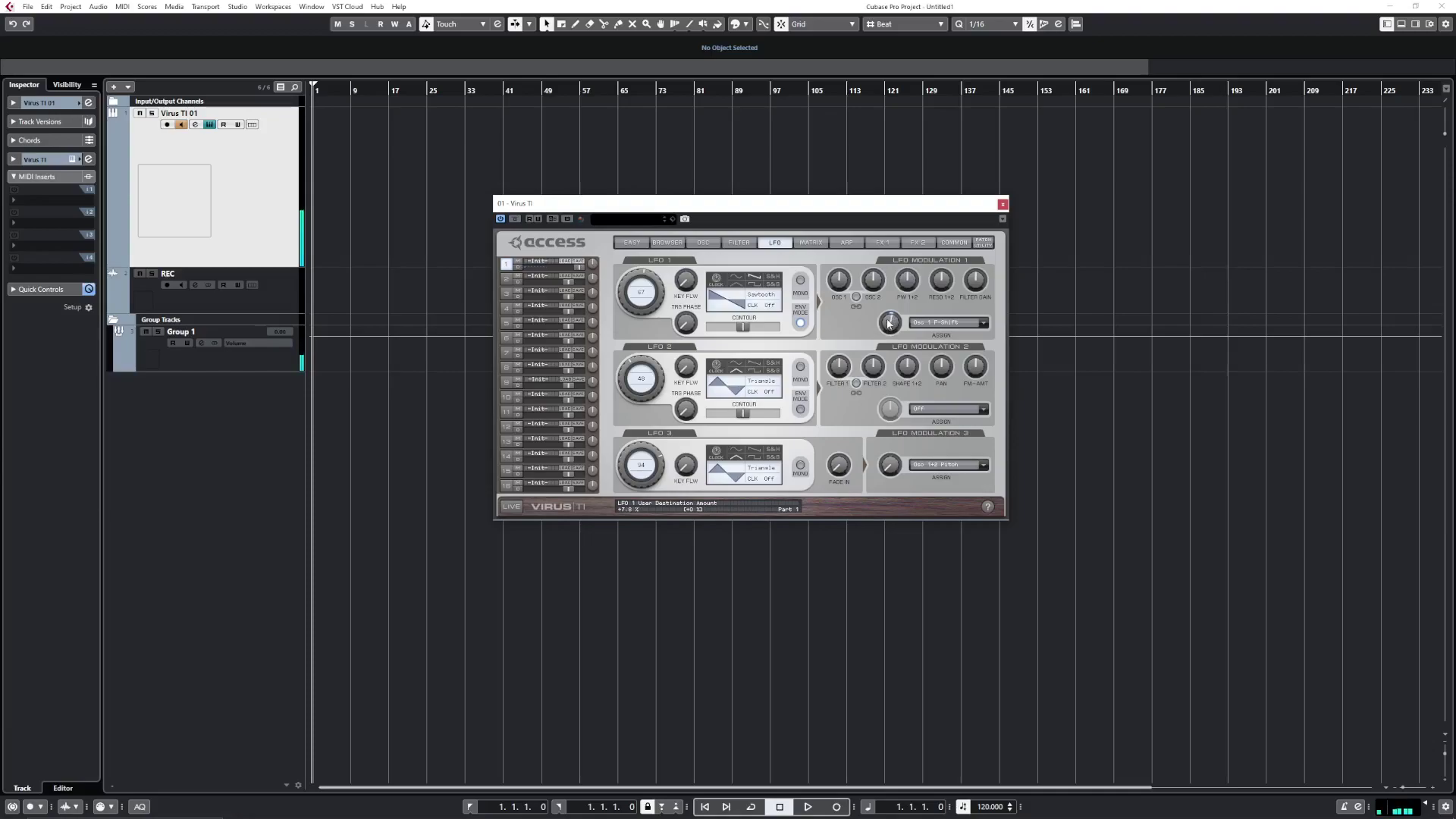
# Lower the filter 1 cutoff and raise the filter envelope amount.
pyautogui.click(741, 243)
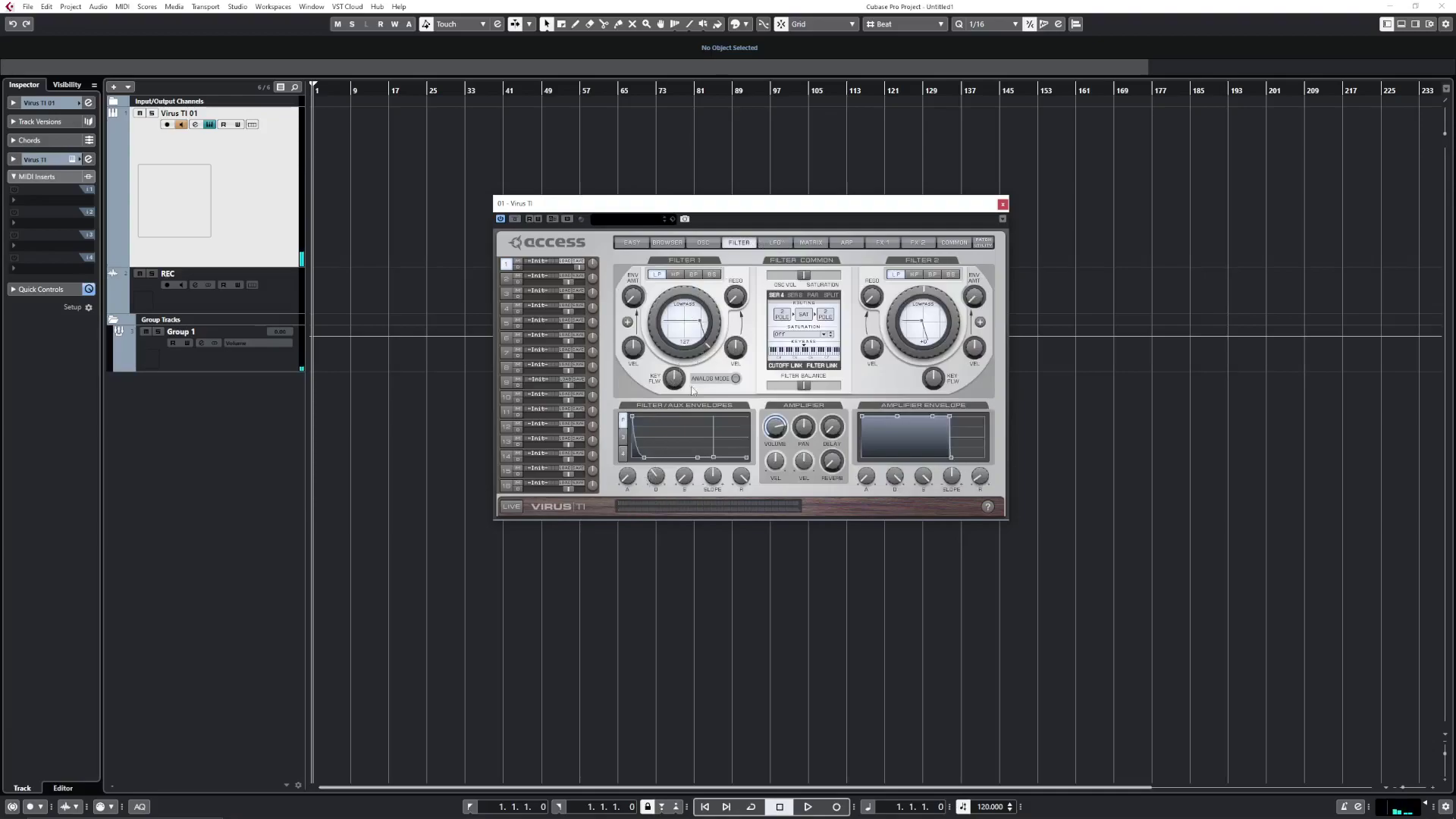
pyautogui.moveTo(686, 302); pyautogui.dragTo(674, 317)
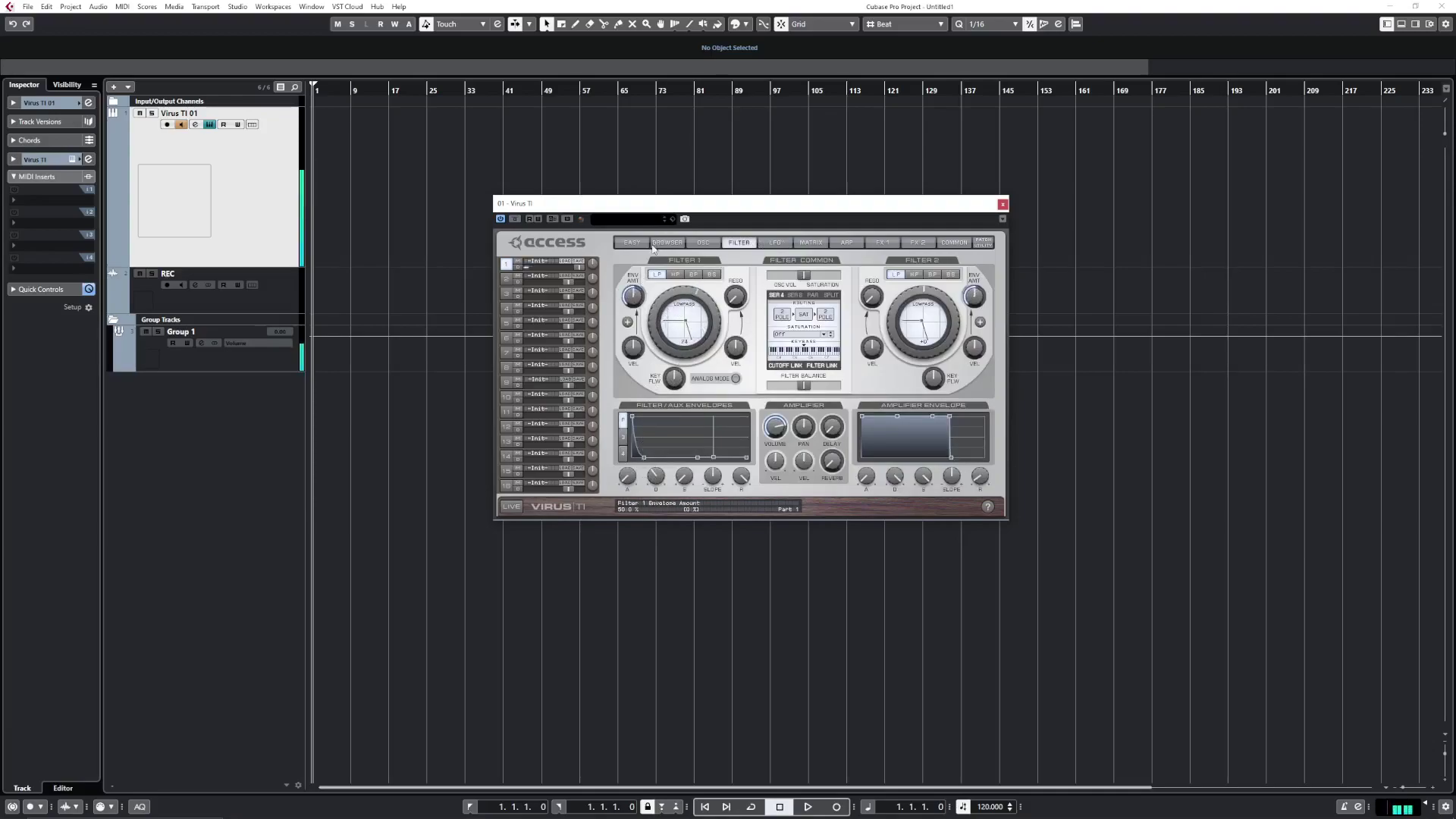
pyautogui.moveTo(690, 314); pyautogui.dragTo(681, 284)
pyautogui.moveTo(676, 303); pyautogui.dragTo(698, 284)
# Fine-tune LFO 1's formant shift modulation amount and its rate.
pyautogui.click(779, 243)
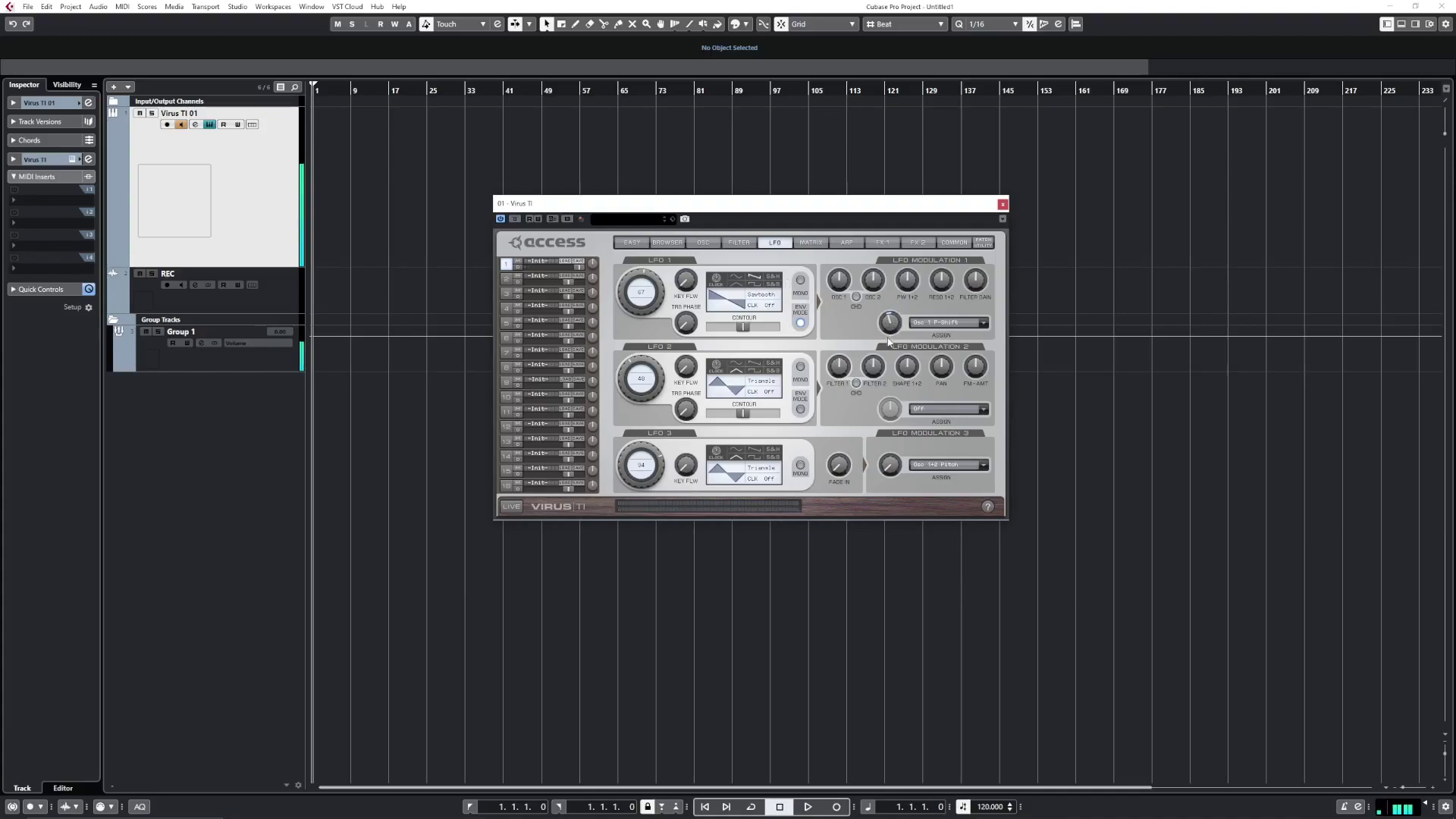
pyautogui.moveTo(888, 322); pyautogui.dragTo(895, 321)
pyautogui.moveTo(641, 289); pyautogui.dragTo(651, 277)
# Lower the amplifier envelope's sustain and decay to give the sound a short, decaying shape.
pyautogui.click(740, 243)
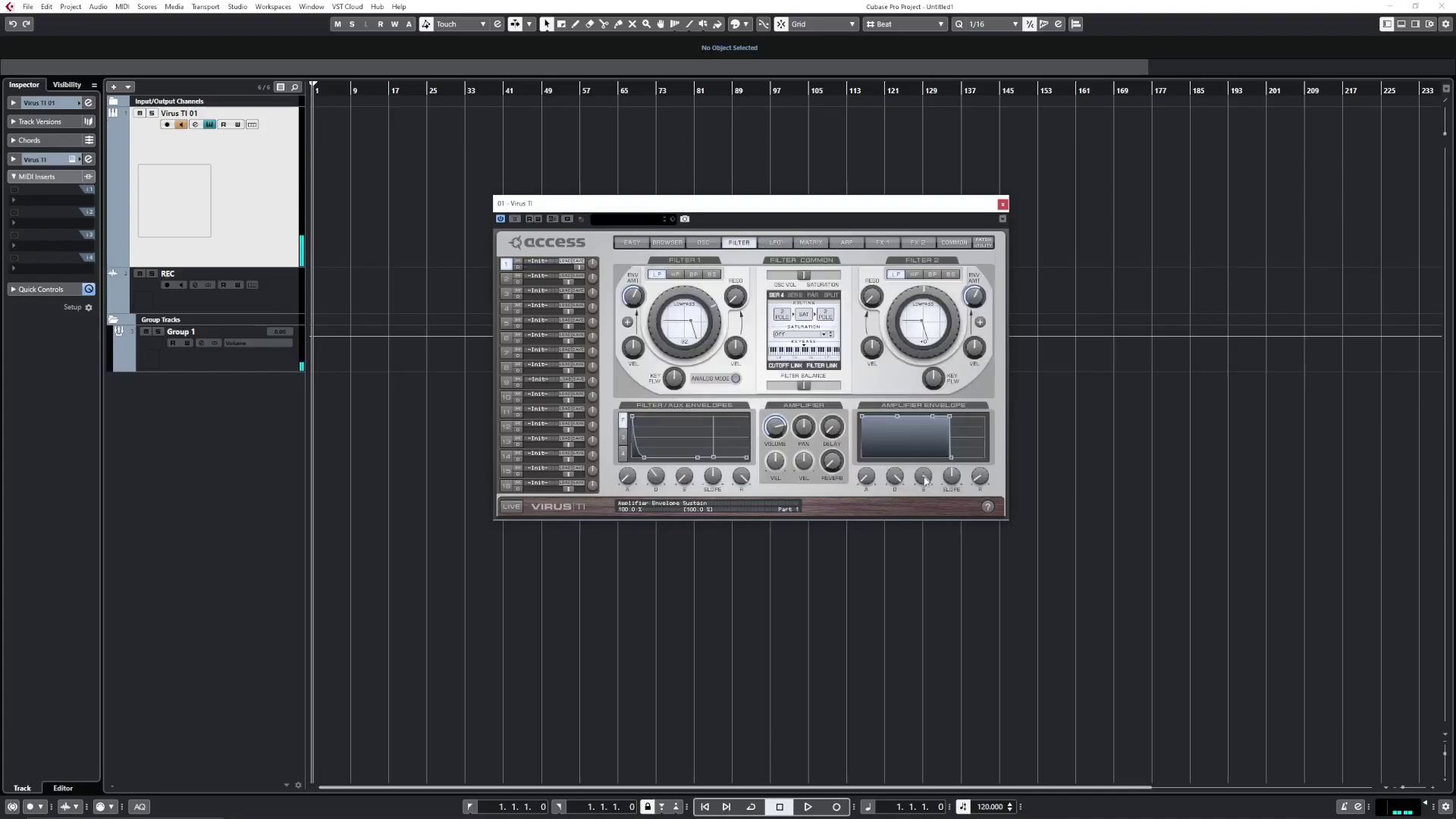
pyautogui.moveTo(930, 477)
pyautogui.moveTo(896, 482)
pyautogui.mouseDown()
pyautogui.moveTo(891, 513)
pyautogui.moveTo(895, 486)
pyautogui.mouseUp()
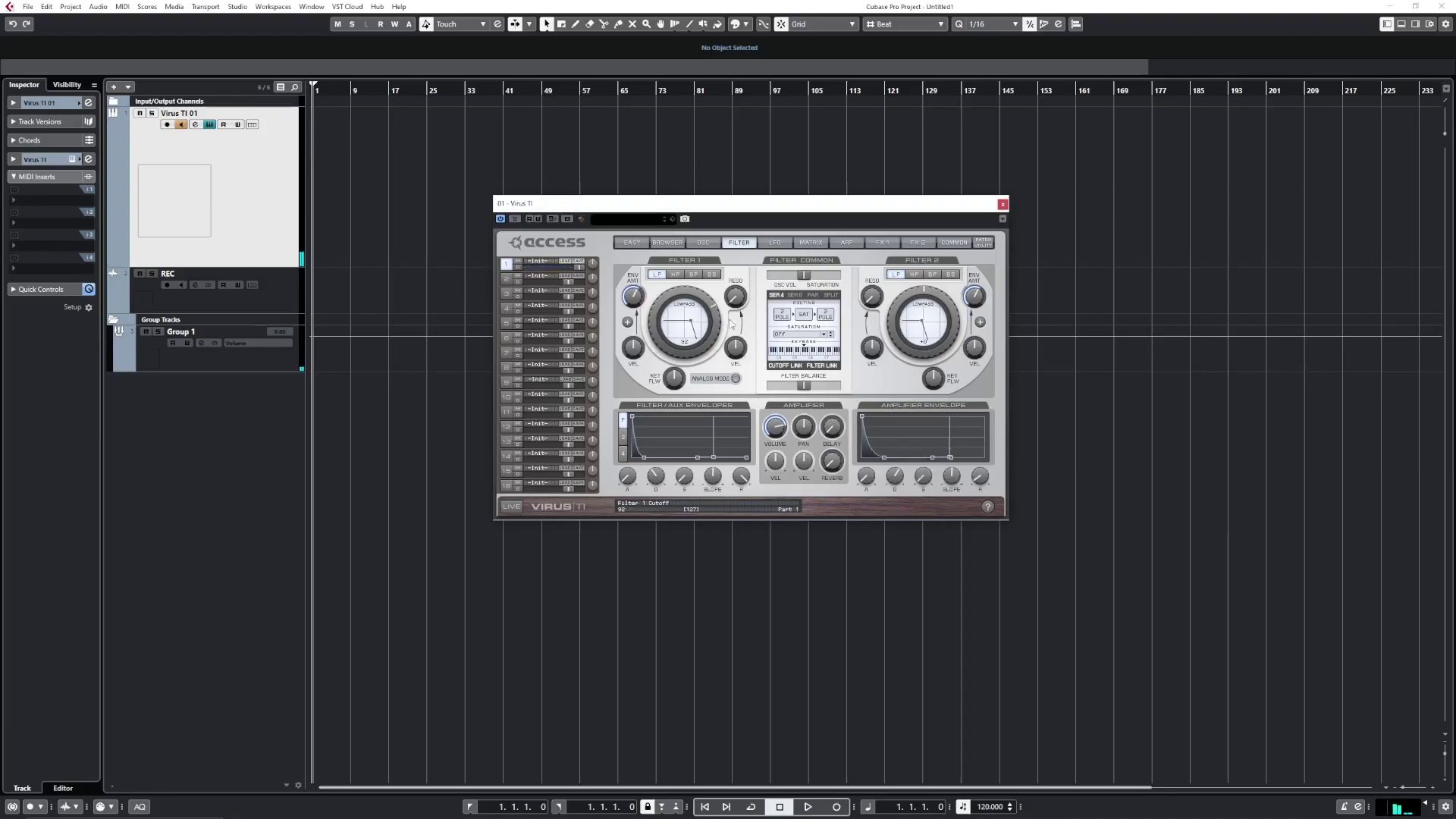
# Adjust oscillator 1's semitone tuning.
pyautogui.click(810, 242)
pyautogui.click(704, 242)
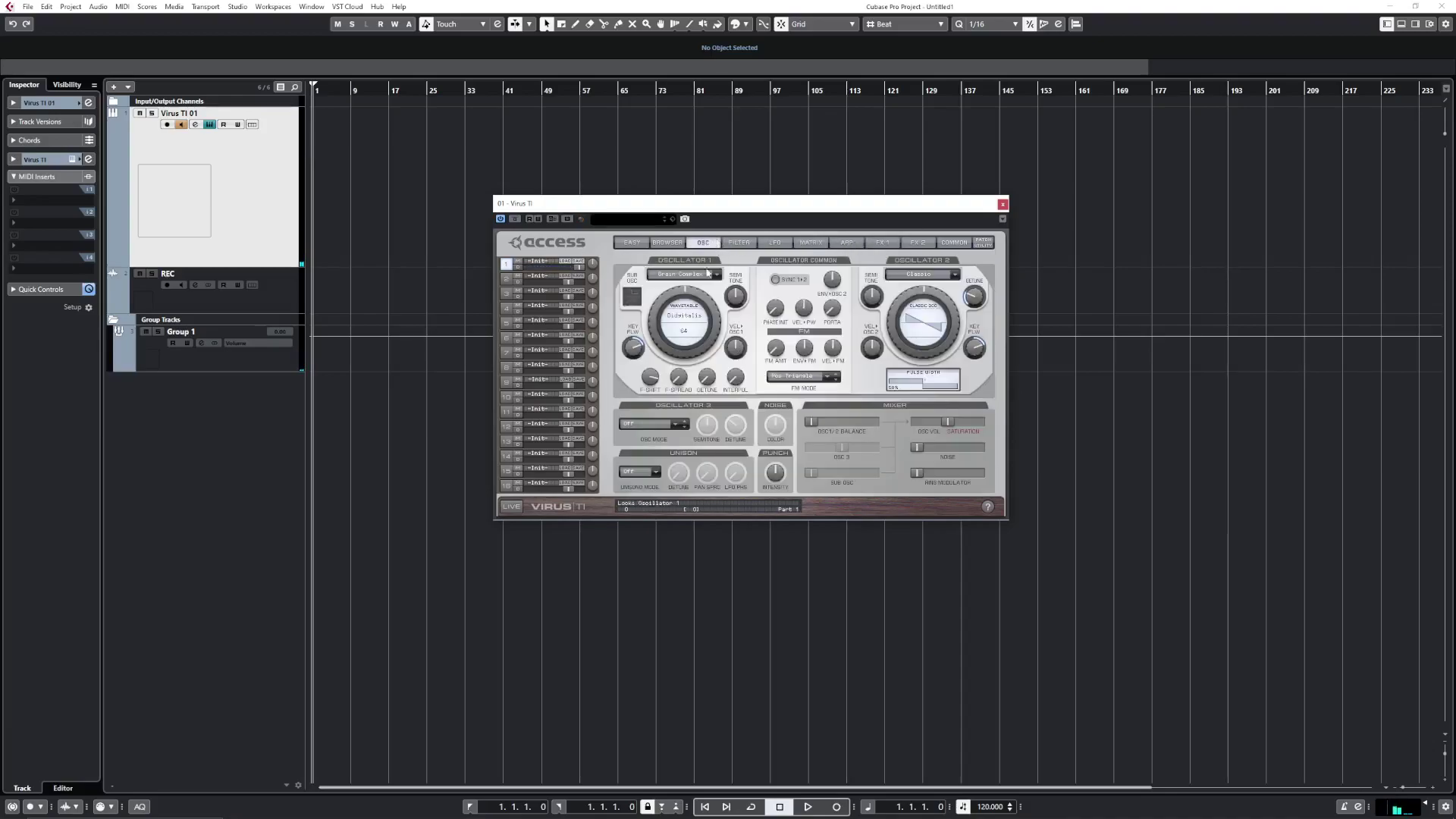
pyautogui.moveTo(740, 296); pyautogui.dragTo(740, 312)
pyautogui.scroll(-6, 735, 309)
pyautogui.moveTo(735, 306); pyautogui.dragTo(741, 298)
pyautogui.moveTo(741, 297); pyautogui.dragTo(749, 295)
# Lower oscillator 1's wavetable index and adjust its formant spread.
pyautogui.moveTo(690, 296); pyautogui.dragTo(701, 351)
pyautogui.moveTo(680, 383)
pyautogui.mouseDown()
pyautogui.moveTo(696, 356)
pyautogui.moveTo(682, 384)
pyautogui.mouseUp()
pyautogui.moveTo(681, 385); pyautogui.dragTo(688, 381)
# Set the filter saturation type to Digital and adjust the oscillator section volume.
pyautogui.click(740, 242)
pyautogui.click(796, 334)
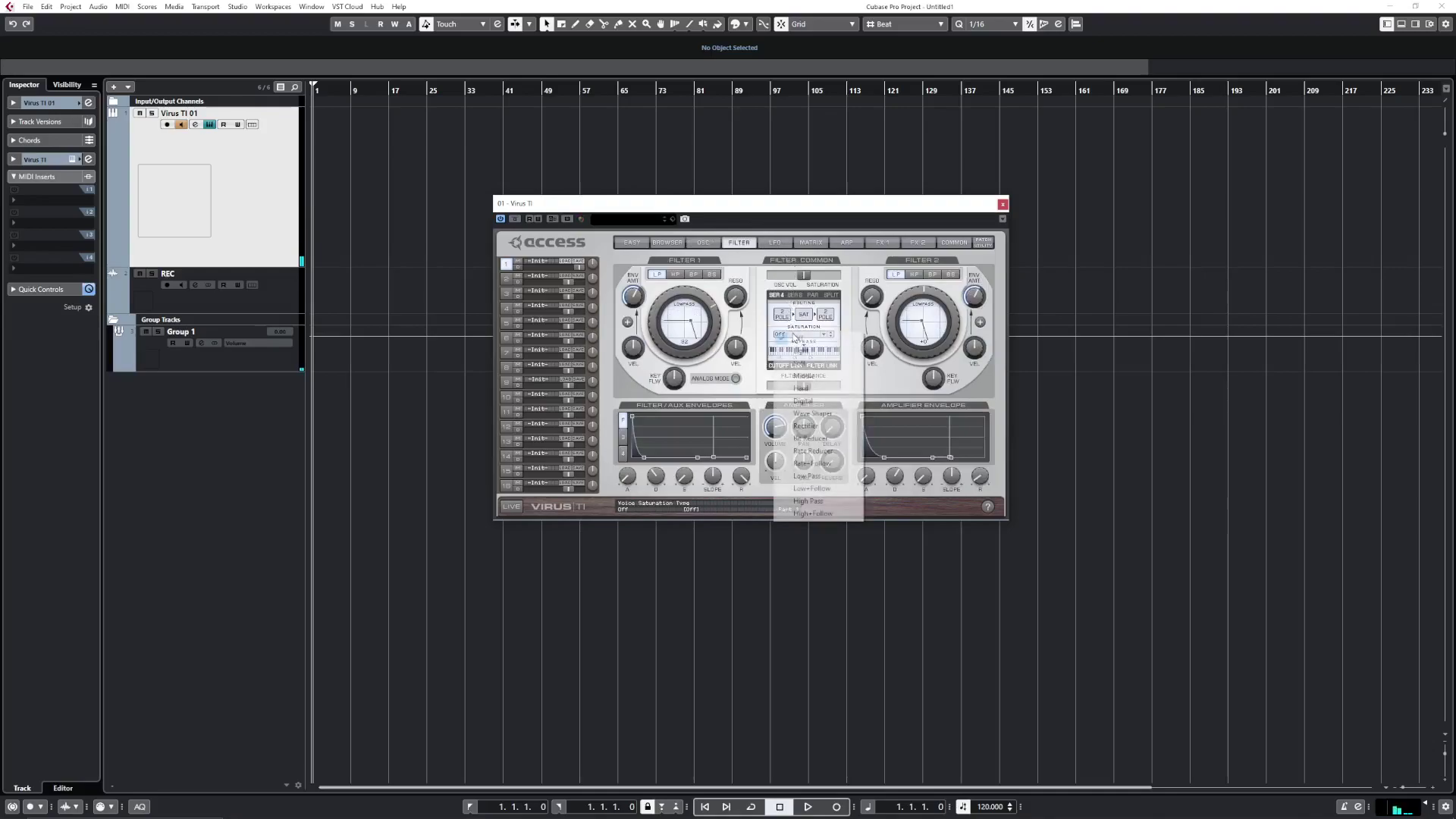
pyautogui.click(804, 401)
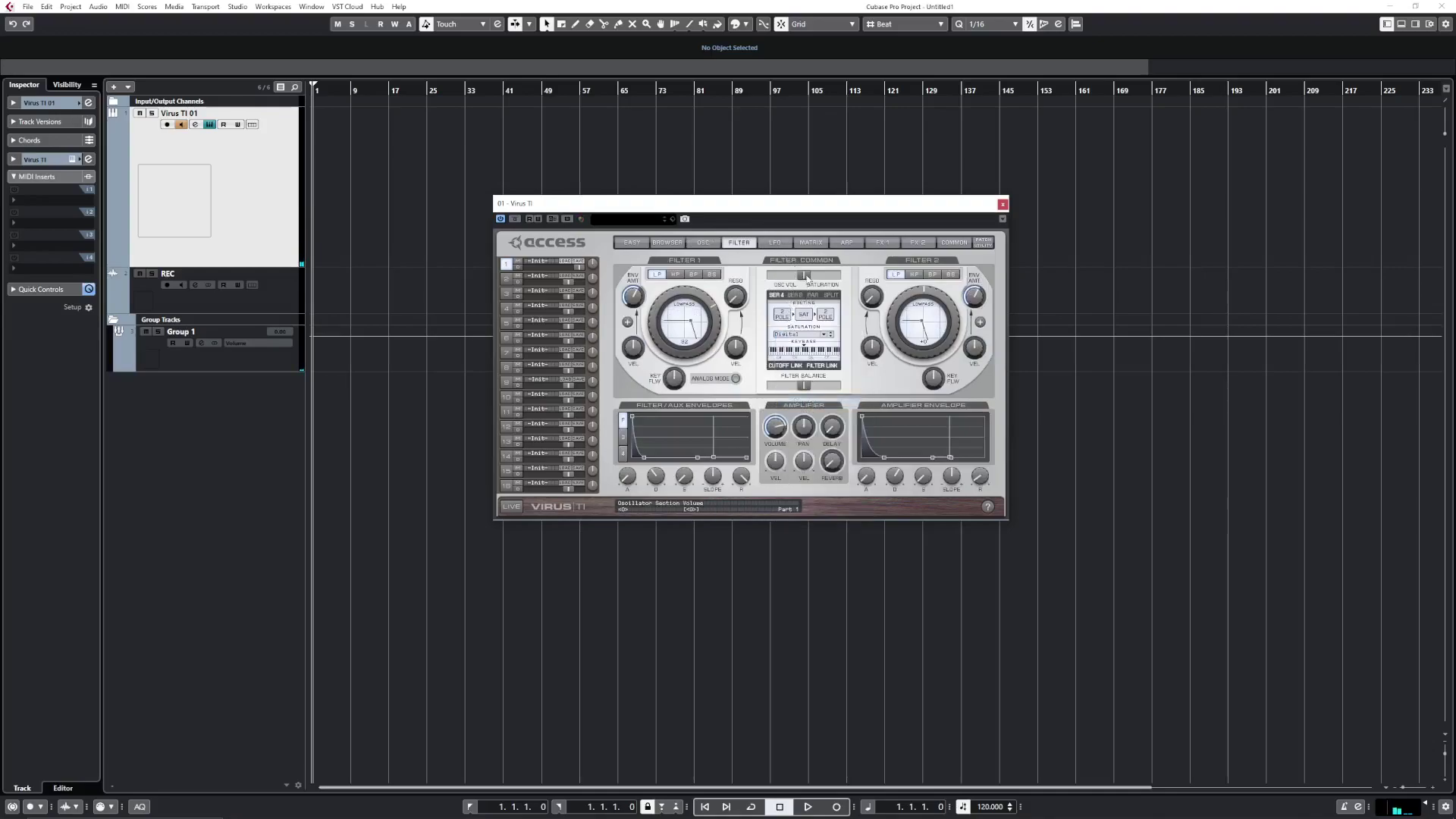
pyautogui.moveTo(819, 278)
pyautogui.mouseDown()
pyautogui.moveTo(834, 278)
pyautogui.moveTo(801, 279)
pyautogui.moveTo(815, 282)
pyautogui.mouseUp()
# Change the filter saturation type to Light and readjust the filter 1 cutoff.
pyautogui.click(802, 334)
pyautogui.click(808, 356)
pyautogui.moveTo(704, 296)
pyautogui.mouseDown()
pyautogui.moveTo(692, 305)
pyautogui.moveTo(715, 282)
pyautogui.mouseUp()
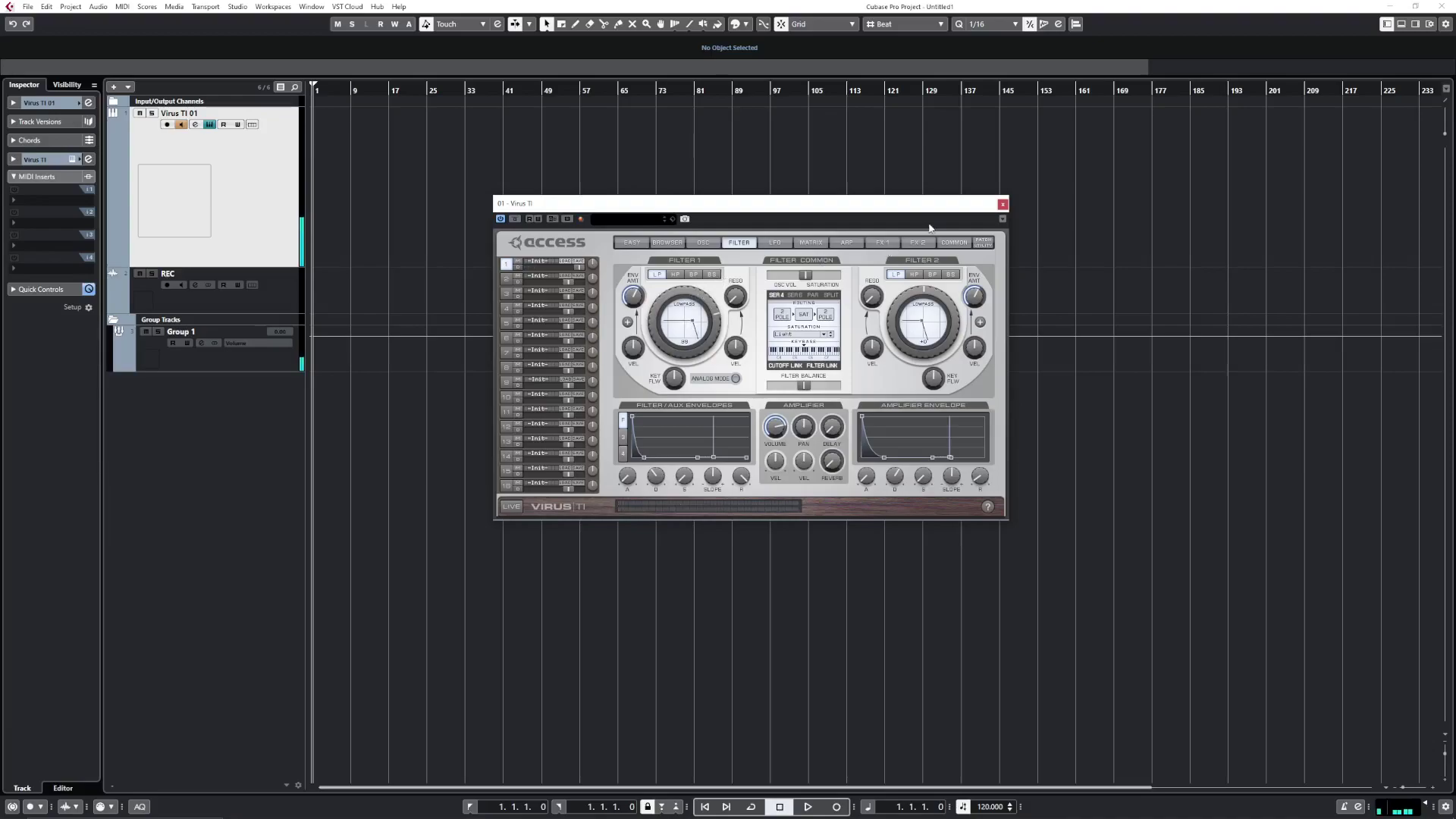
# Raise the delay send level and adjust the delay time.
pyautogui.click(914, 242)
pyautogui.moveTo(666, 270); pyautogui.dragTo(686, 255)
pyautogui.moveTo(788, 296); pyautogui.dragTo(802, 272)
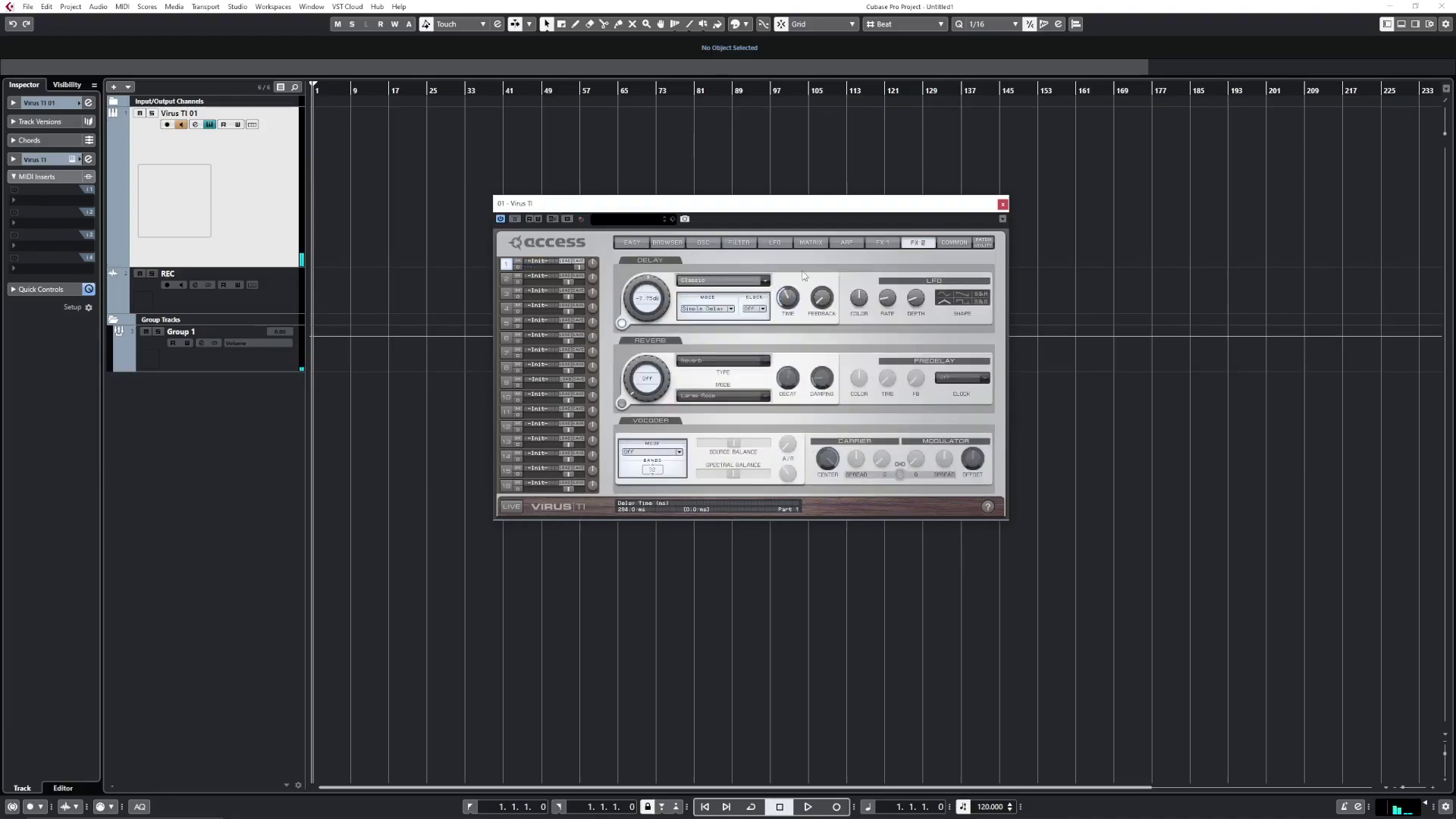
# Try the Tape Clocked delay type with adjusted feedback and filter centre frequency.
pyautogui.click(723, 280)
pyautogui.click(728, 296)
pyautogui.click(727, 296)
pyautogui.moveTo(857, 293); pyautogui.dragTo(862, 279)
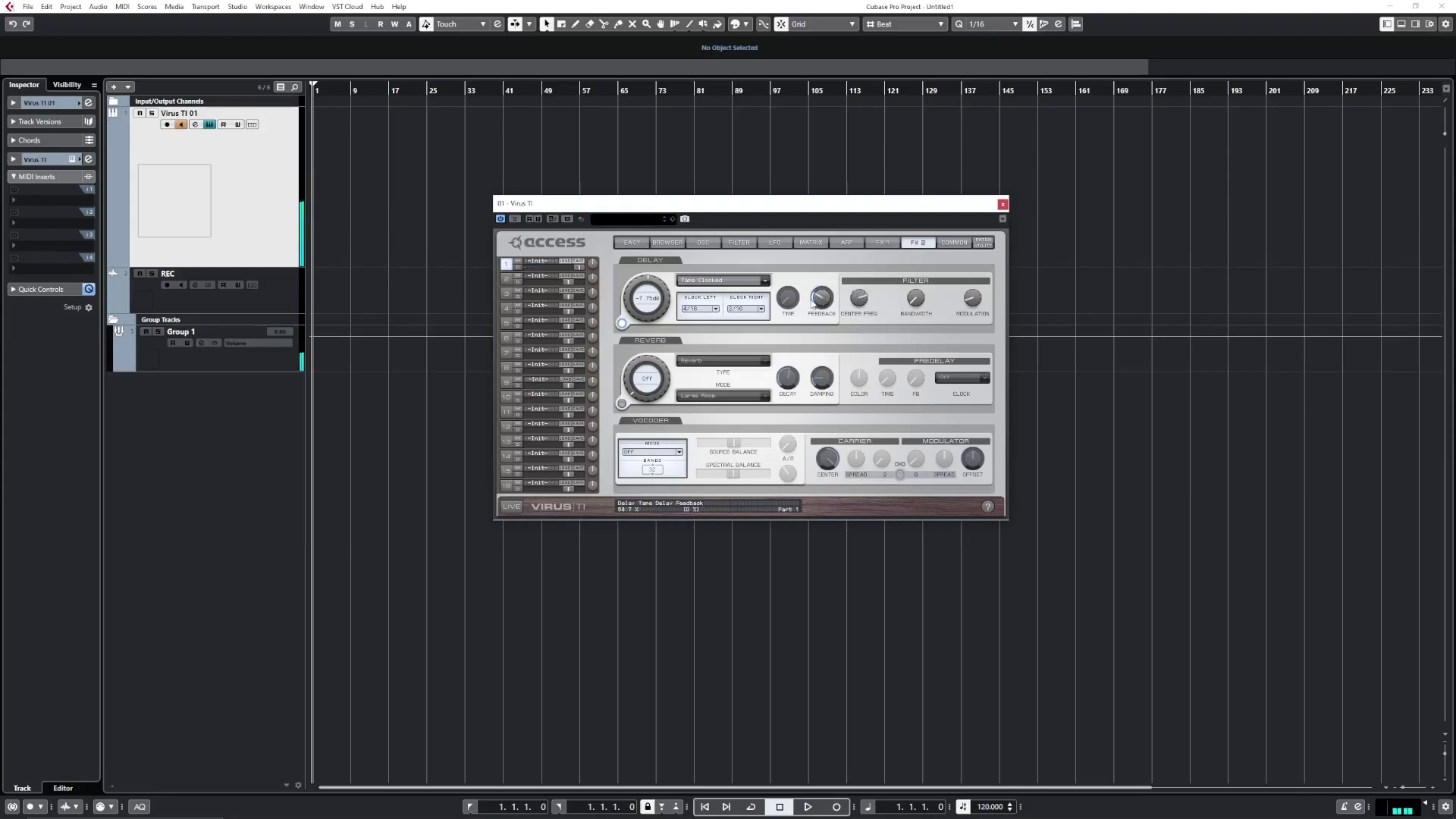
# Lower the delay send level and set the delay type to Classic.
pyautogui.moveTo(644, 288); pyautogui.dragTo(637, 296)
pyautogui.click(722, 282)
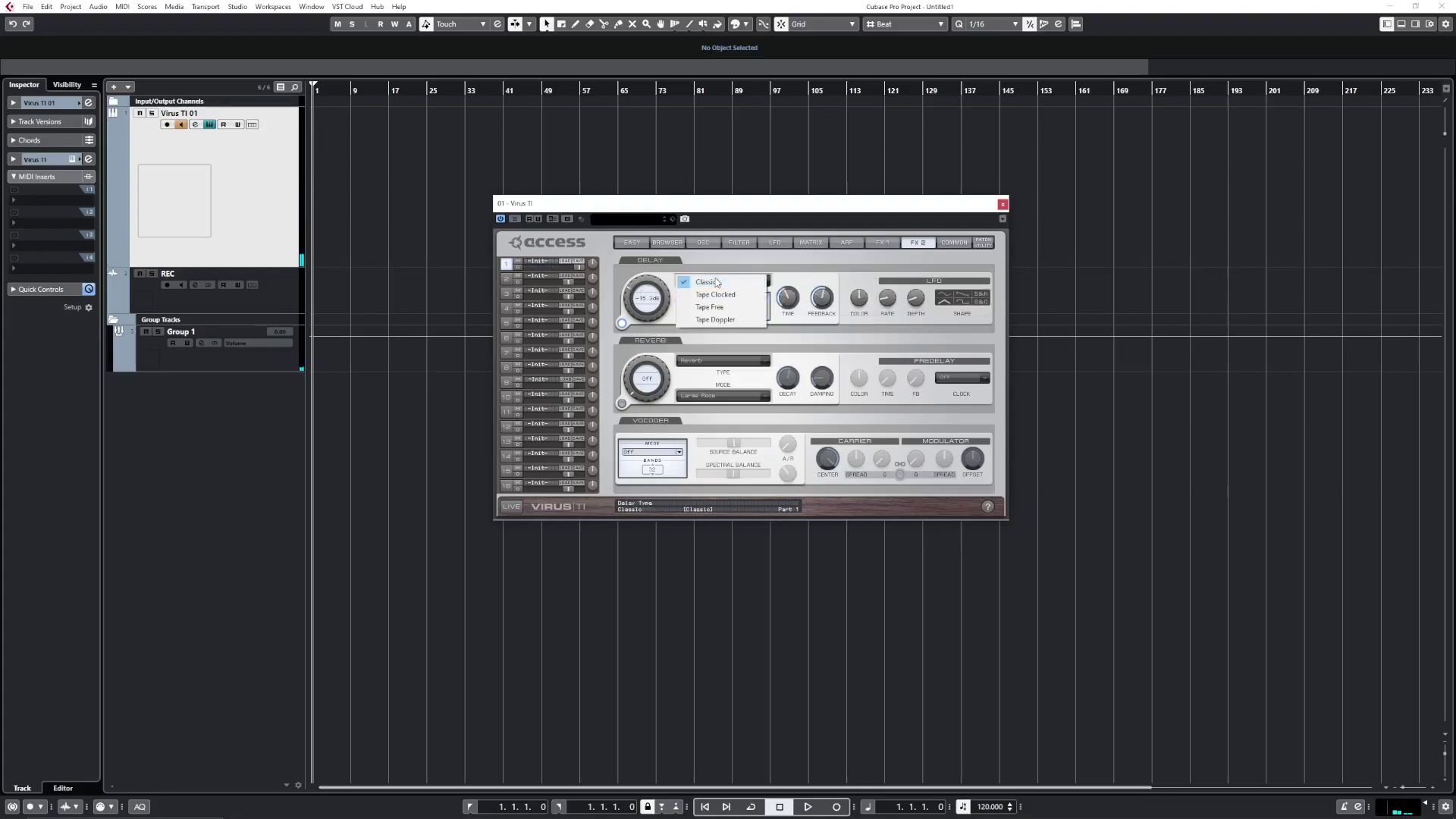
pyautogui.click(723, 282)
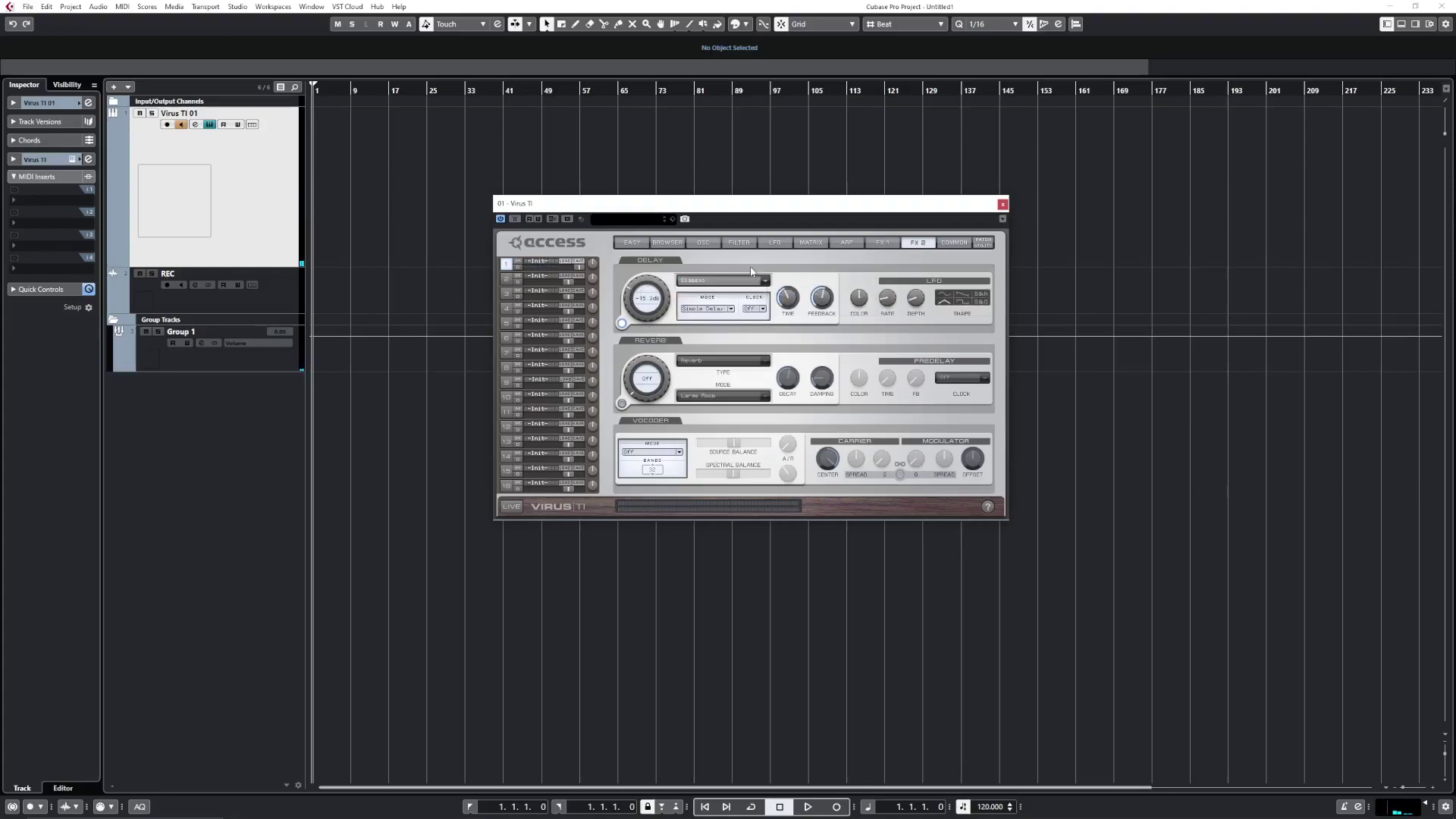
# Set the Simple Delay's clock to 1/2.
pyautogui.click(714, 311)
pyautogui.click(788, 296)
pyautogui.moveTo(822, 298)
pyautogui.click(758, 310)
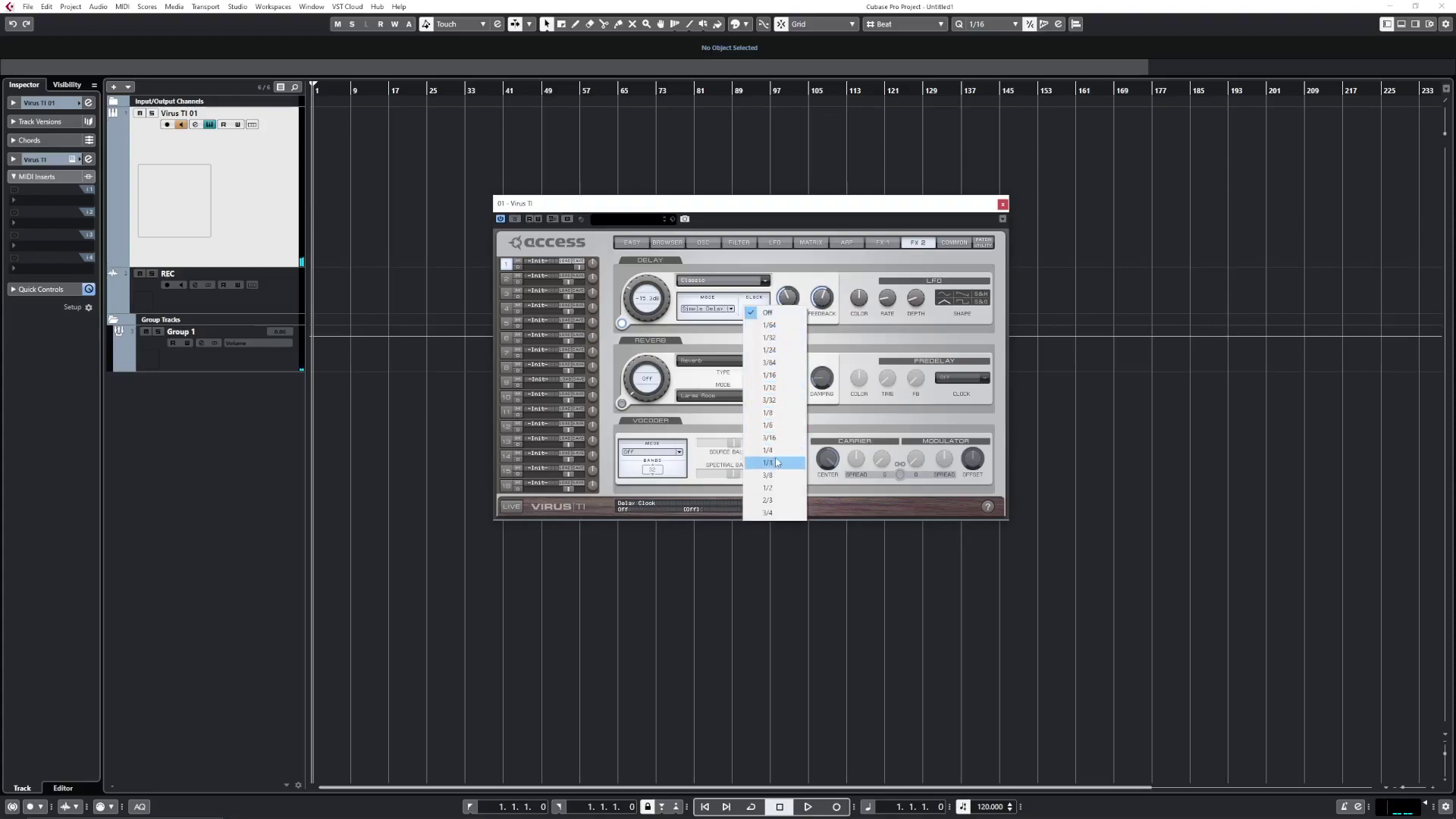
pyautogui.click(777, 487)
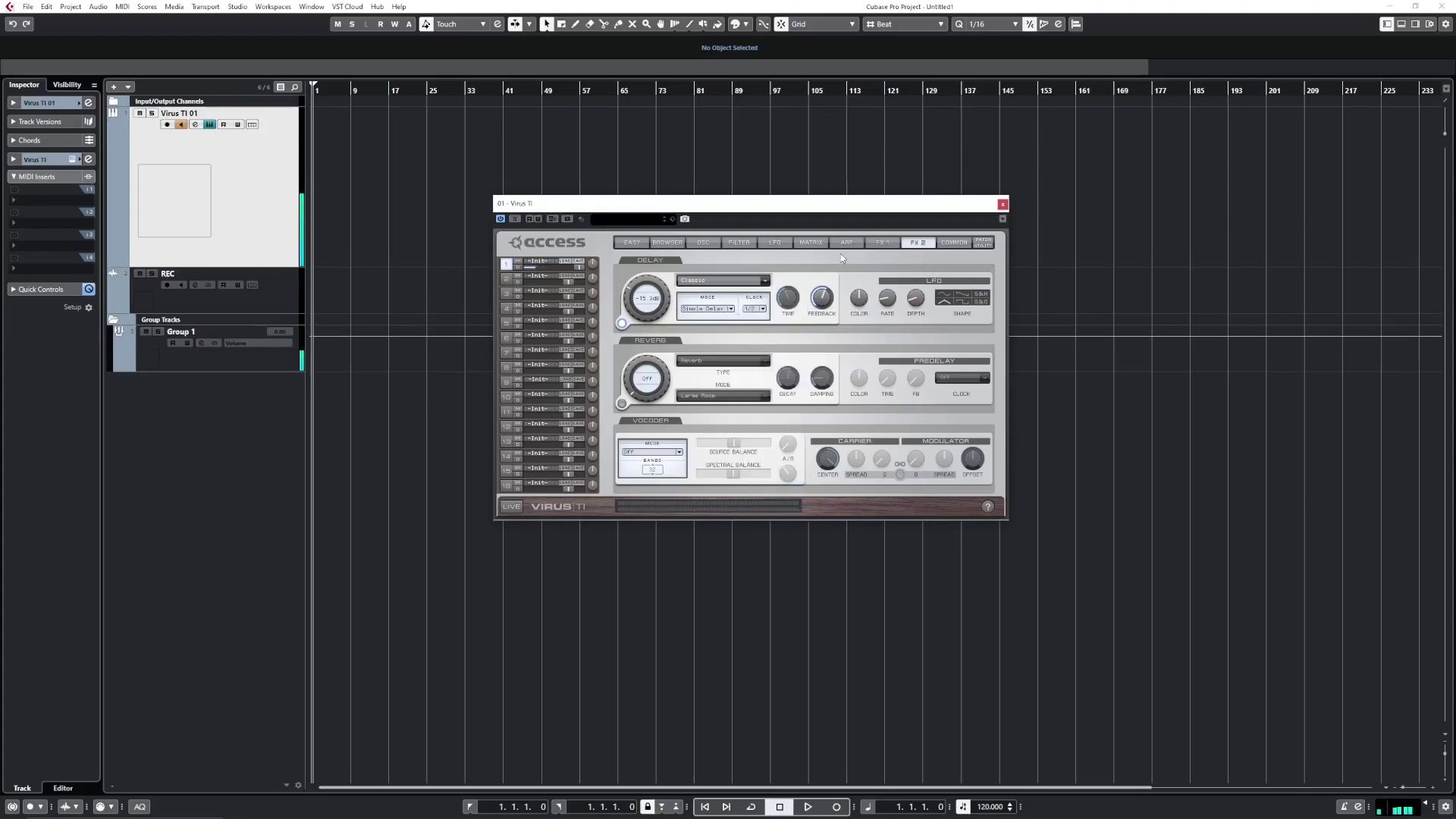
# Set the delay clock to 1/4 and switch the delay off.
pyautogui.click(747, 311)
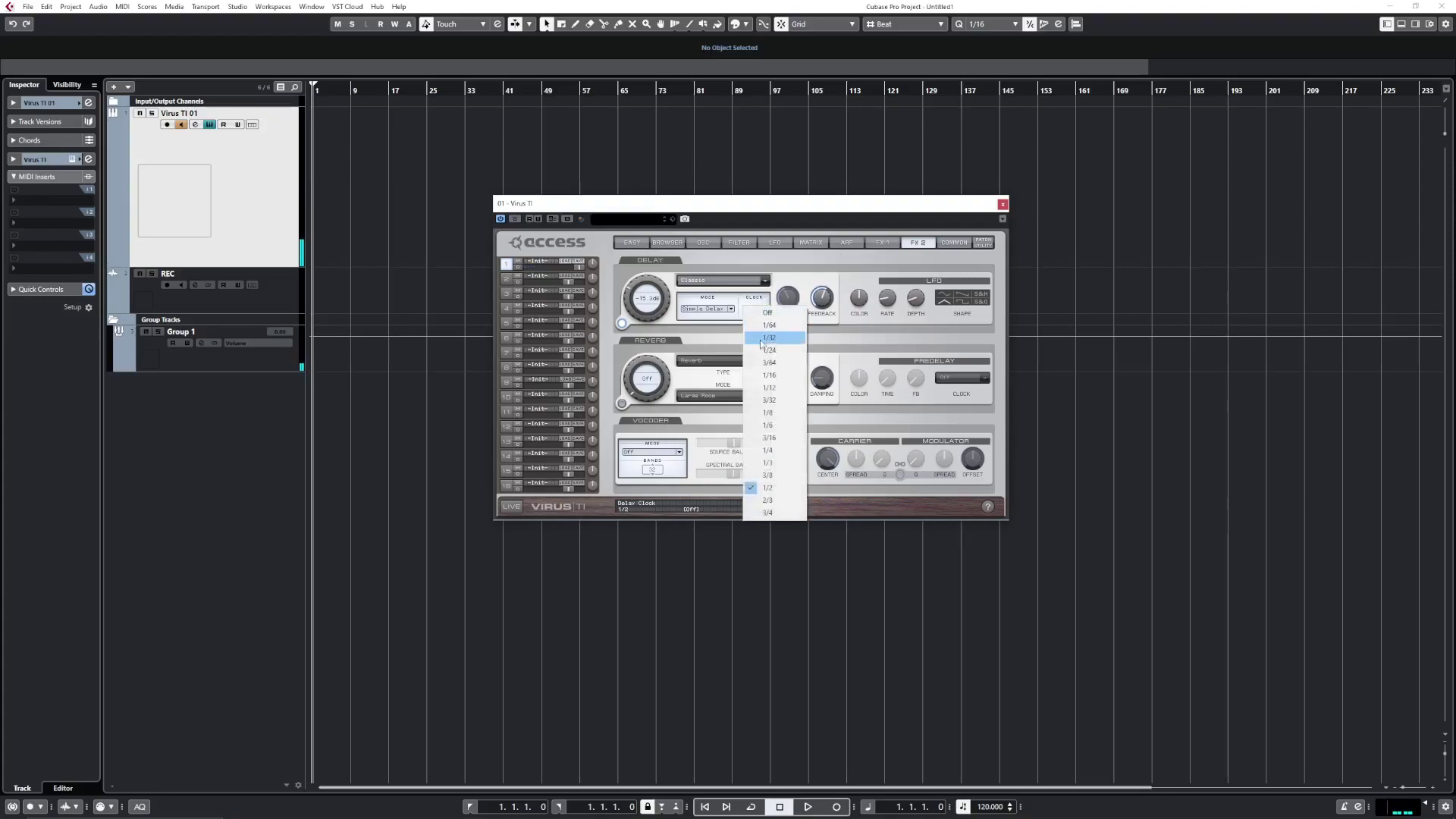
pyautogui.click(767, 450)
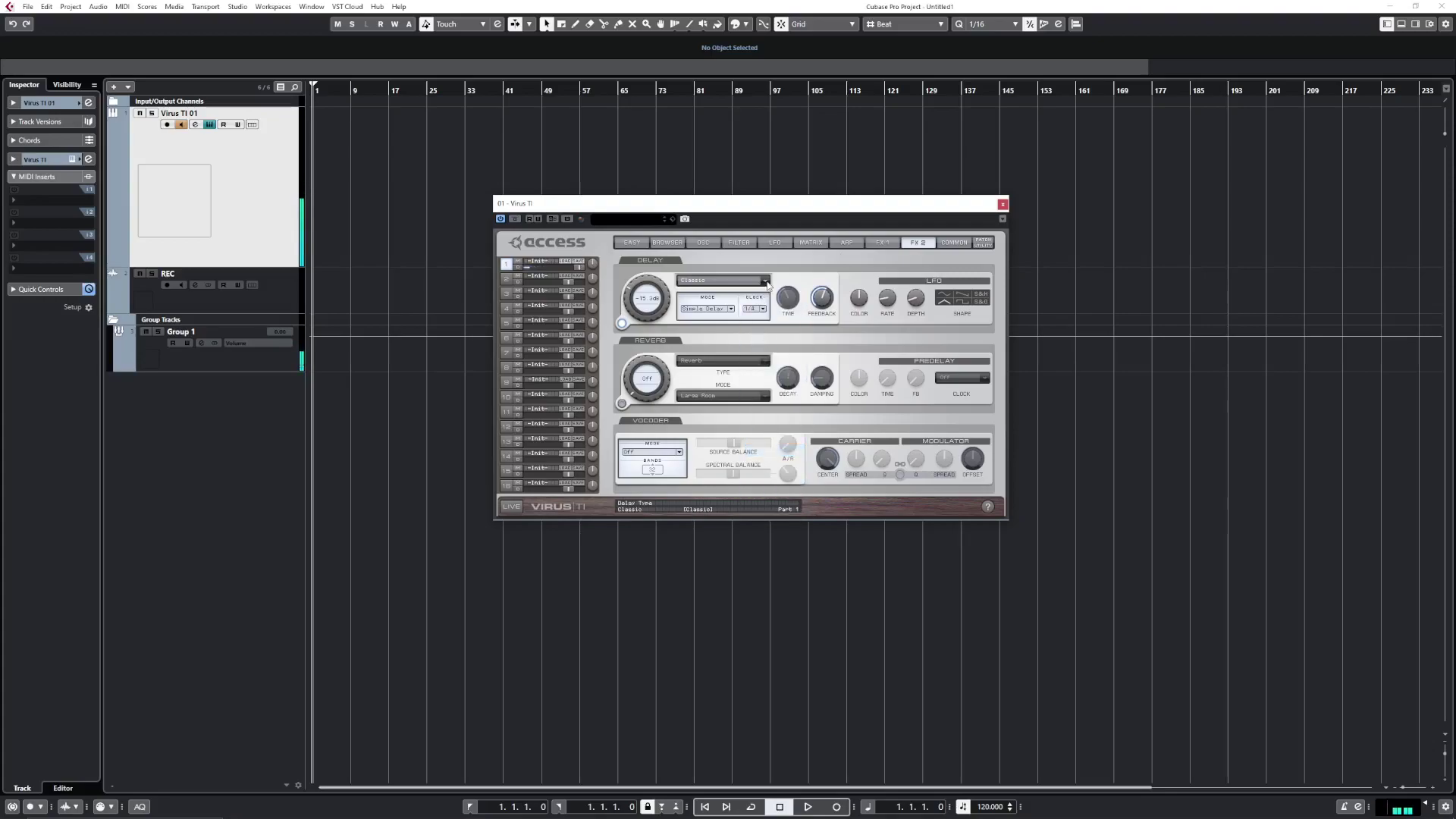
pyautogui.click(621, 324)
# Raise LFO 1's formant shift modulation amount and readjust the LFO 1 rate.
pyautogui.click(734, 243)
pyautogui.click(774, 242)
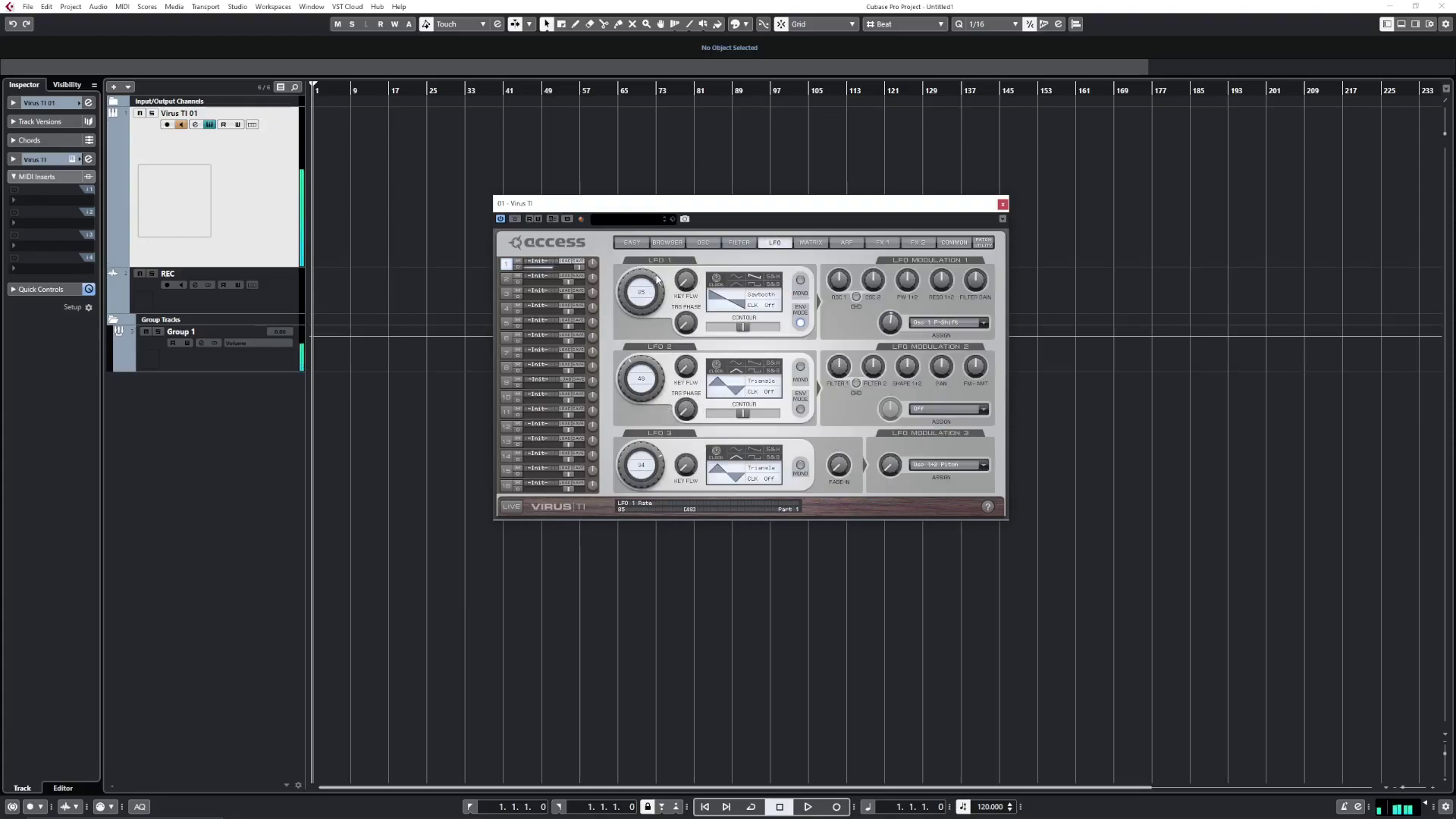
pyautogui.moveTo(659, 293); pyautogui.dragTo(673, 280)
pyautogui.moveTo(887, 323); pyautogui.dragTo(899, 313)
pyautogui.moveTo(889, 321); pyautogui.dragTo(908, 299)
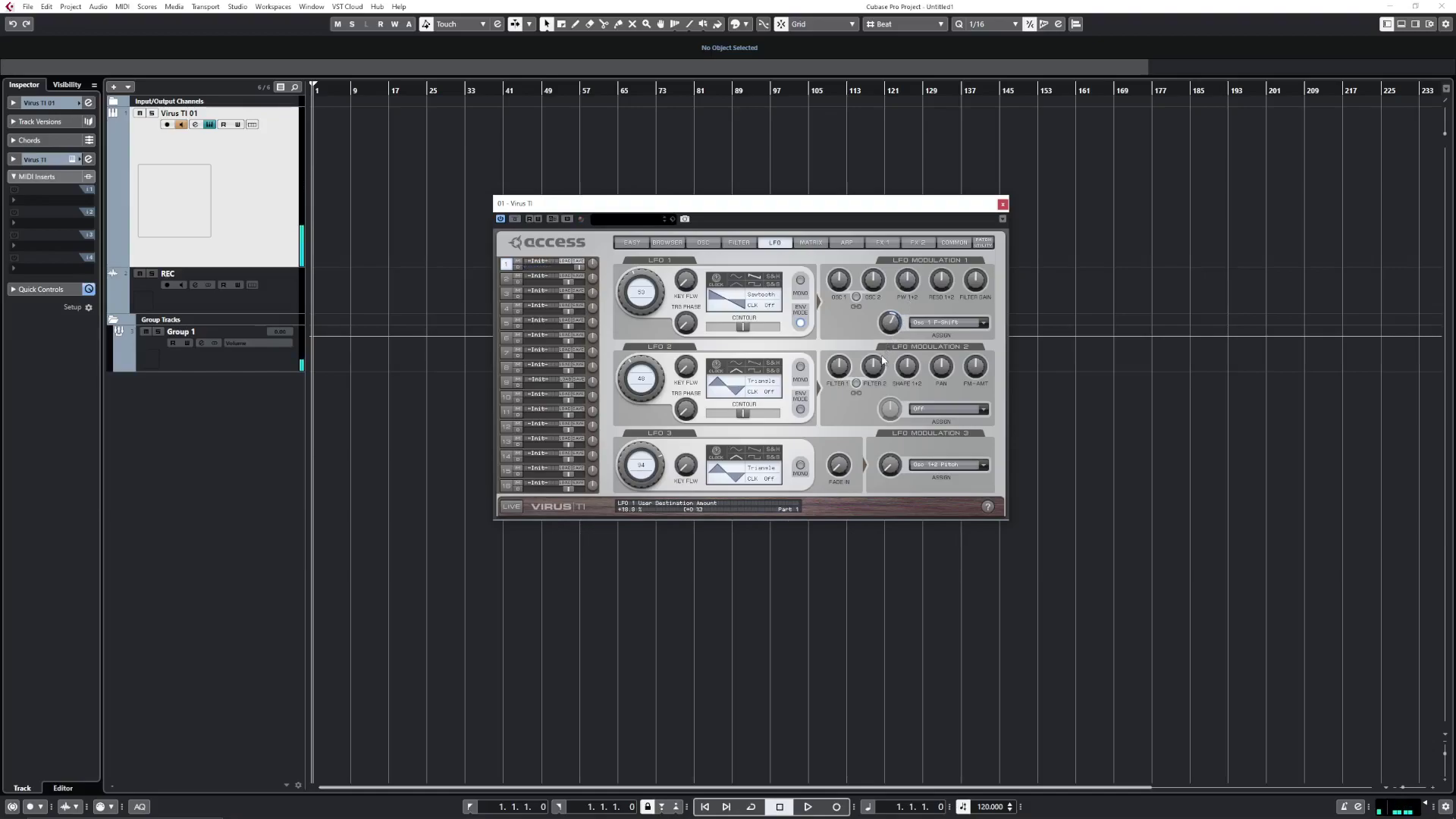
pyautogui.moveTo(647, 274); pyautogui.dragTo(635, 320)
pyautogui.moveTo(648, 271); pyautogui.dragTo(637, 277)
# Set the filter bank to Comb Filter and adjust its frequency and resonance.
pyautogui.click(881, 242)
pyautogui.click(828, 410)
pyautogui.click(834, 460)
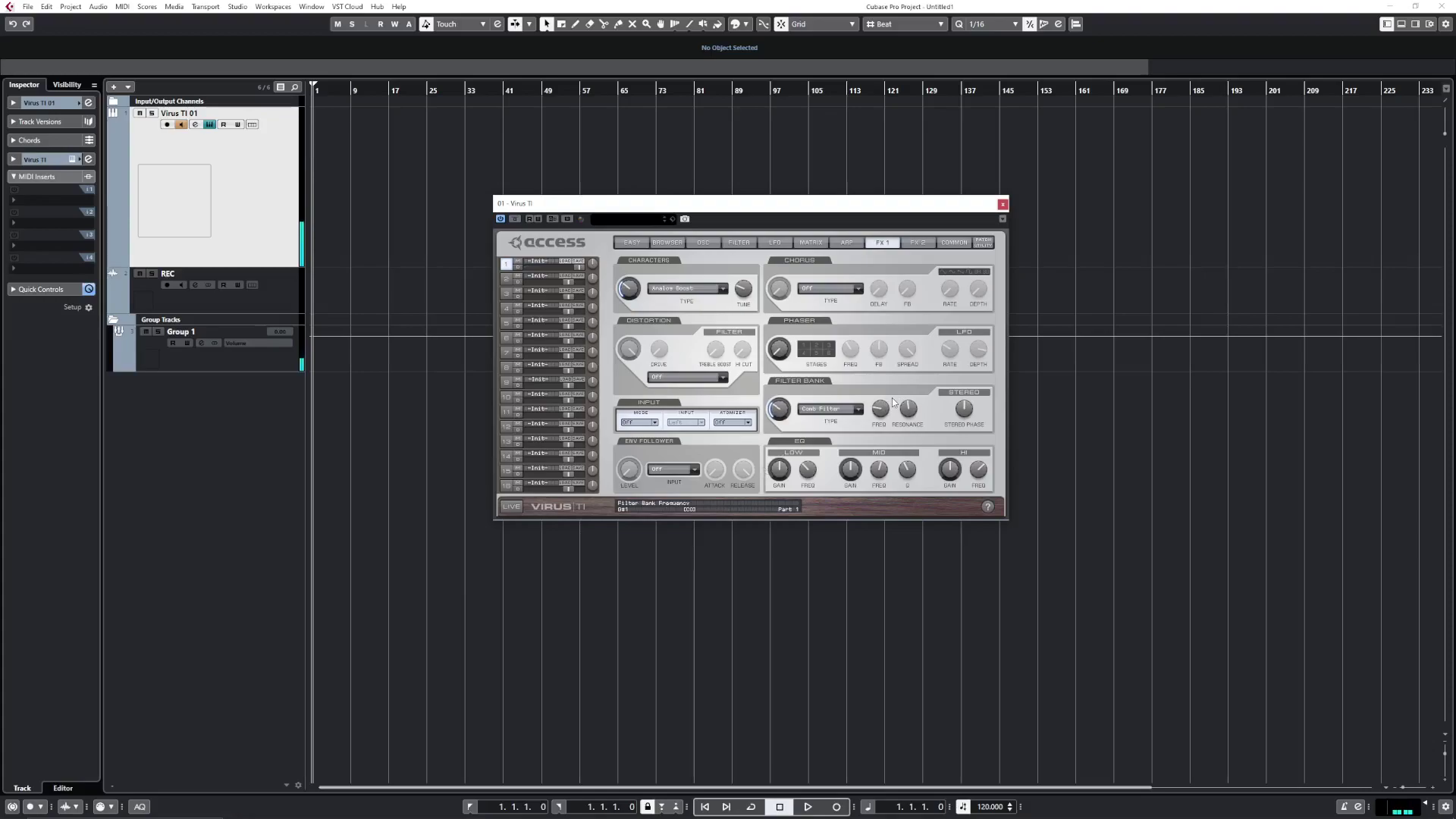
pyautogui.moveTo(909, 408); pyautogui.dragTo(906, 415)
# Set the chorus type to Classic and adjust its delay and LFO modulation settings.
pyautogui.click(831, 289)
pyautogui.click(808, 298)
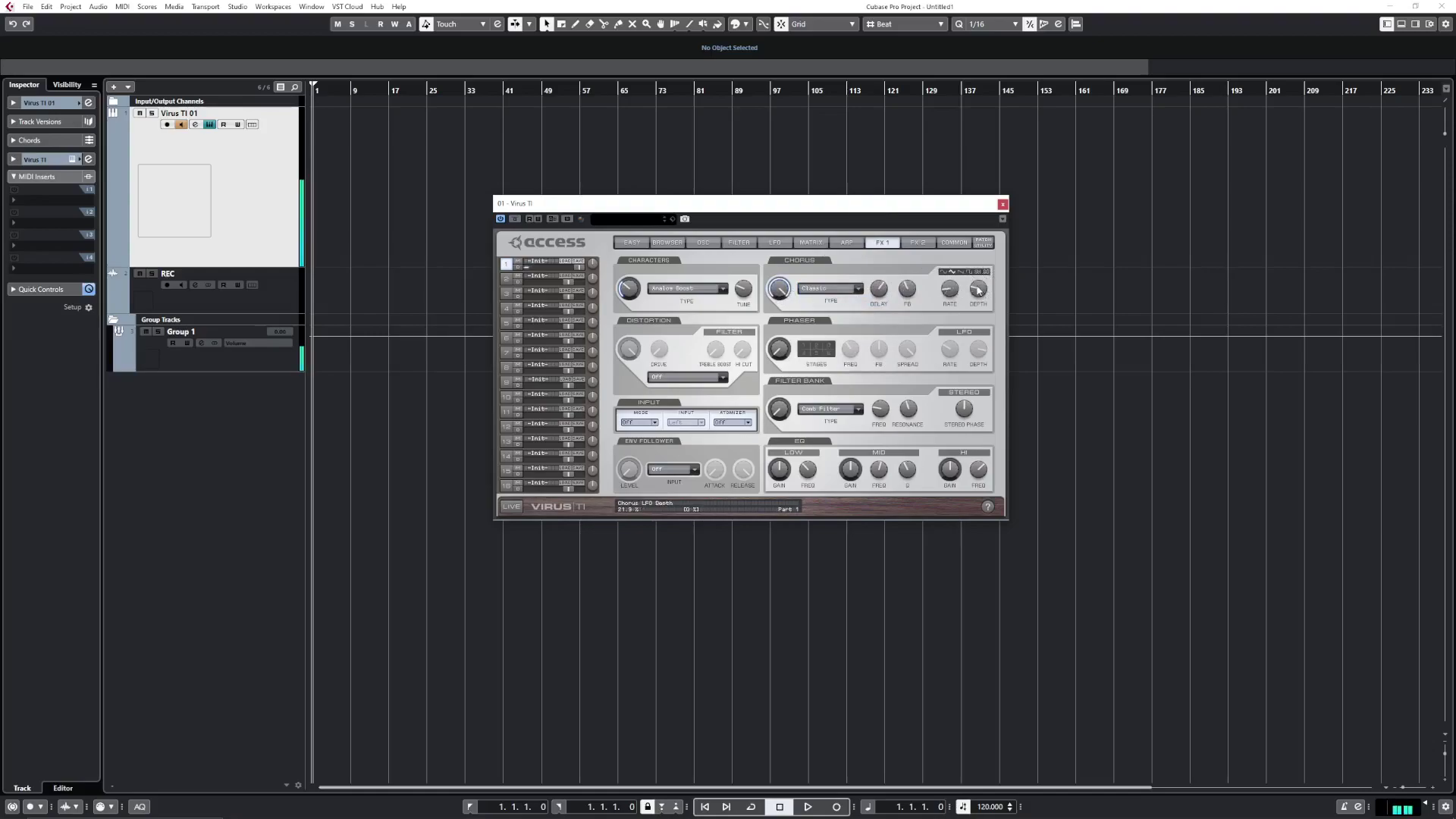
pyautogui.moveTo(885, 293); pyautogui.dragTo(962, 271)
# Set the delay clock to a shorter note value, lower the delay send and switch the delay off.
pyautogui.click(918, 244)
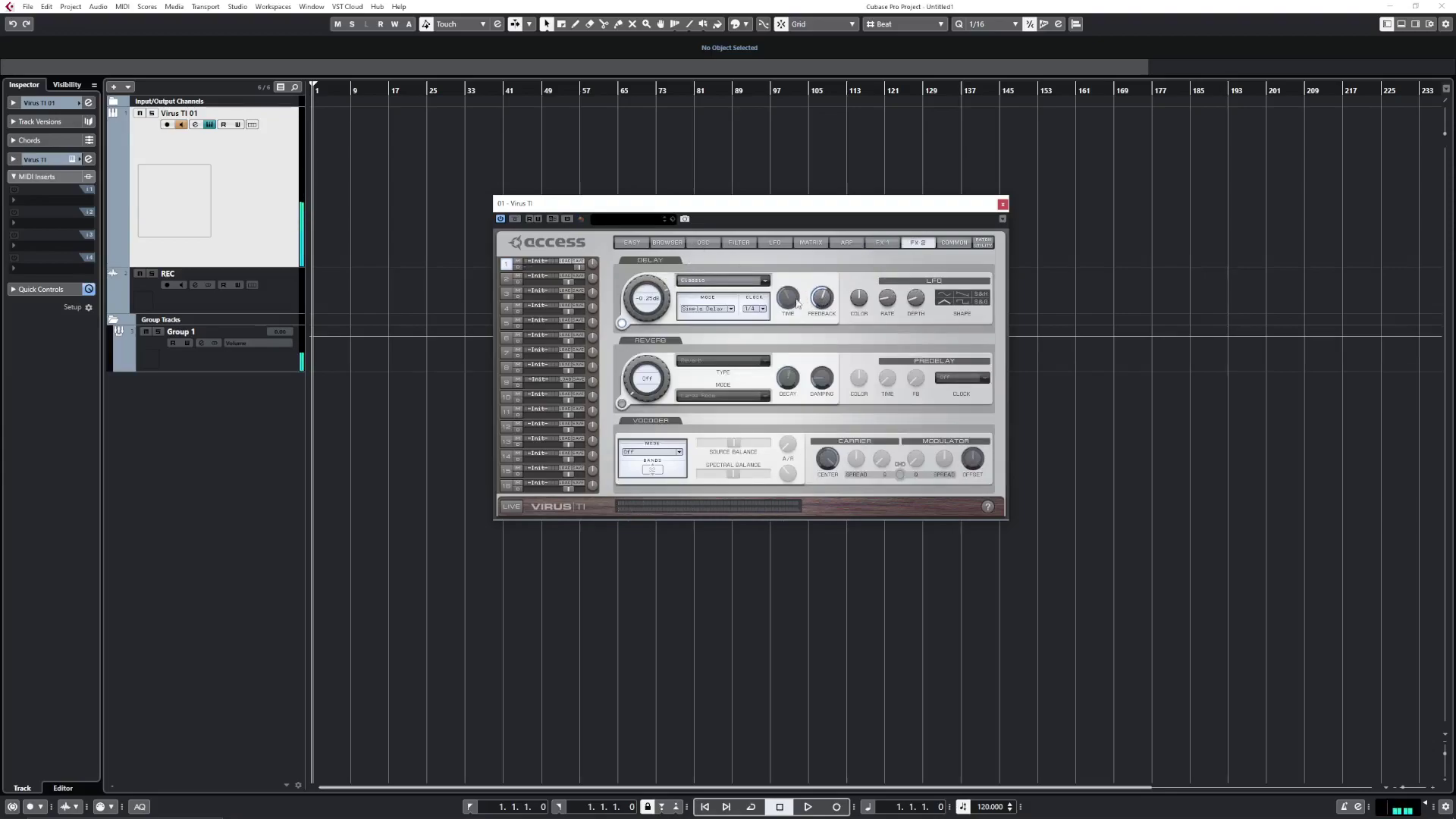
pyautogui.click(754, 311)
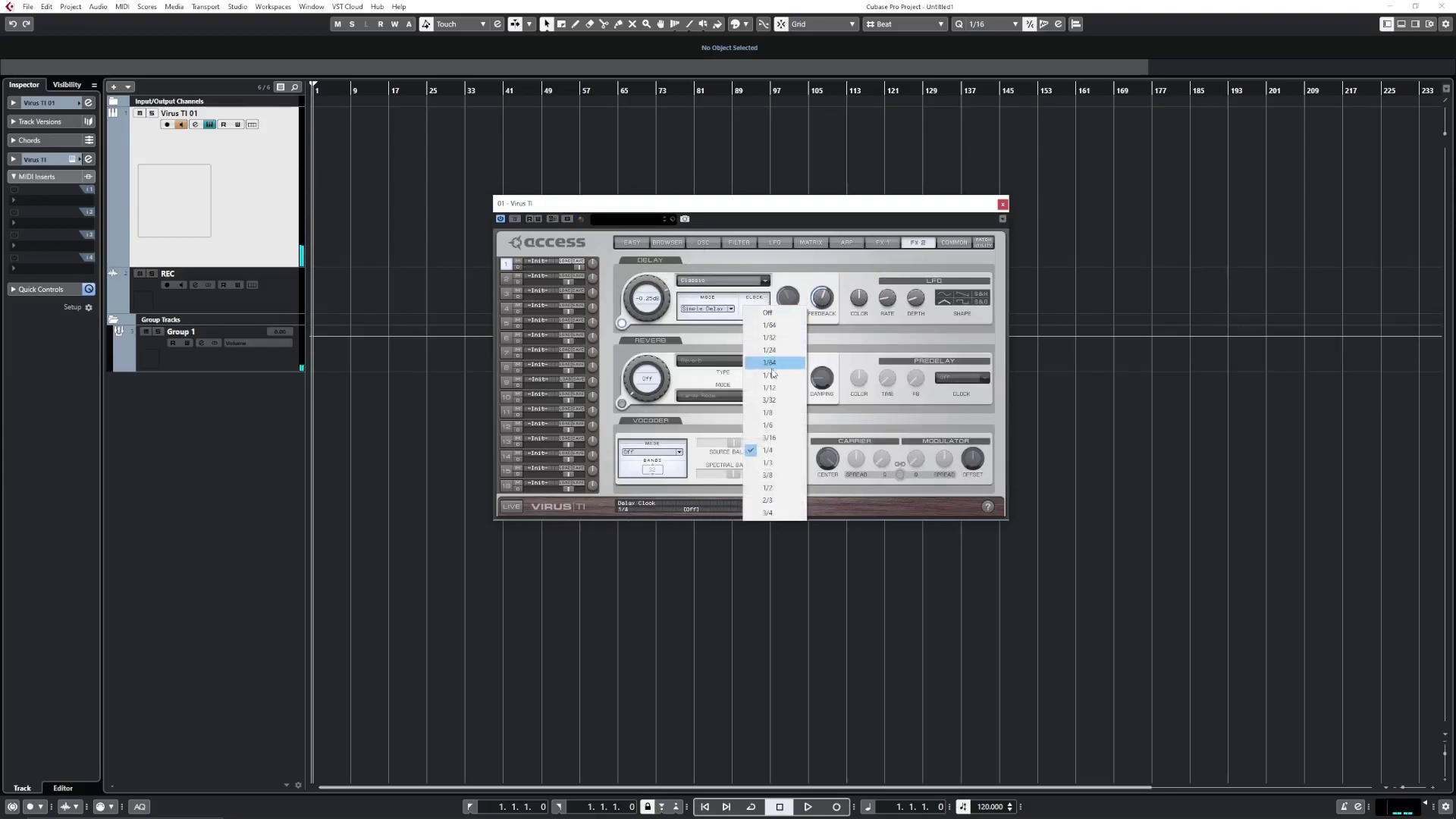
pyautogui.click(771, 376)
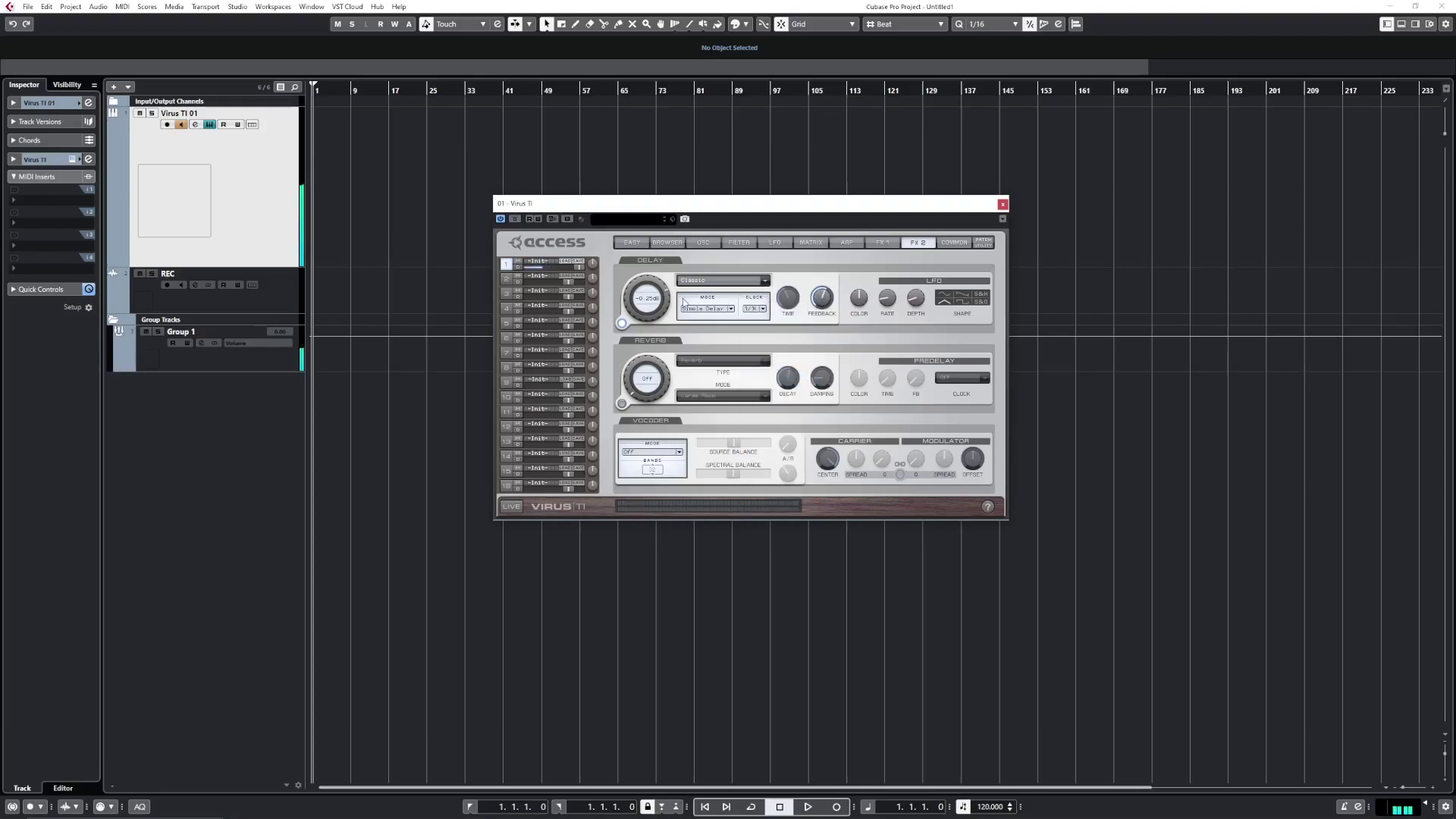
pyautogui.moveTo(634, 292); pyautogui.dragTo(627, 312)
pyautogui.click(623, 322)
# Shift the oscillator 1/2 balance in the mixer towards oscillator 2 to blend it in.
pyautogui.click(703, 242)
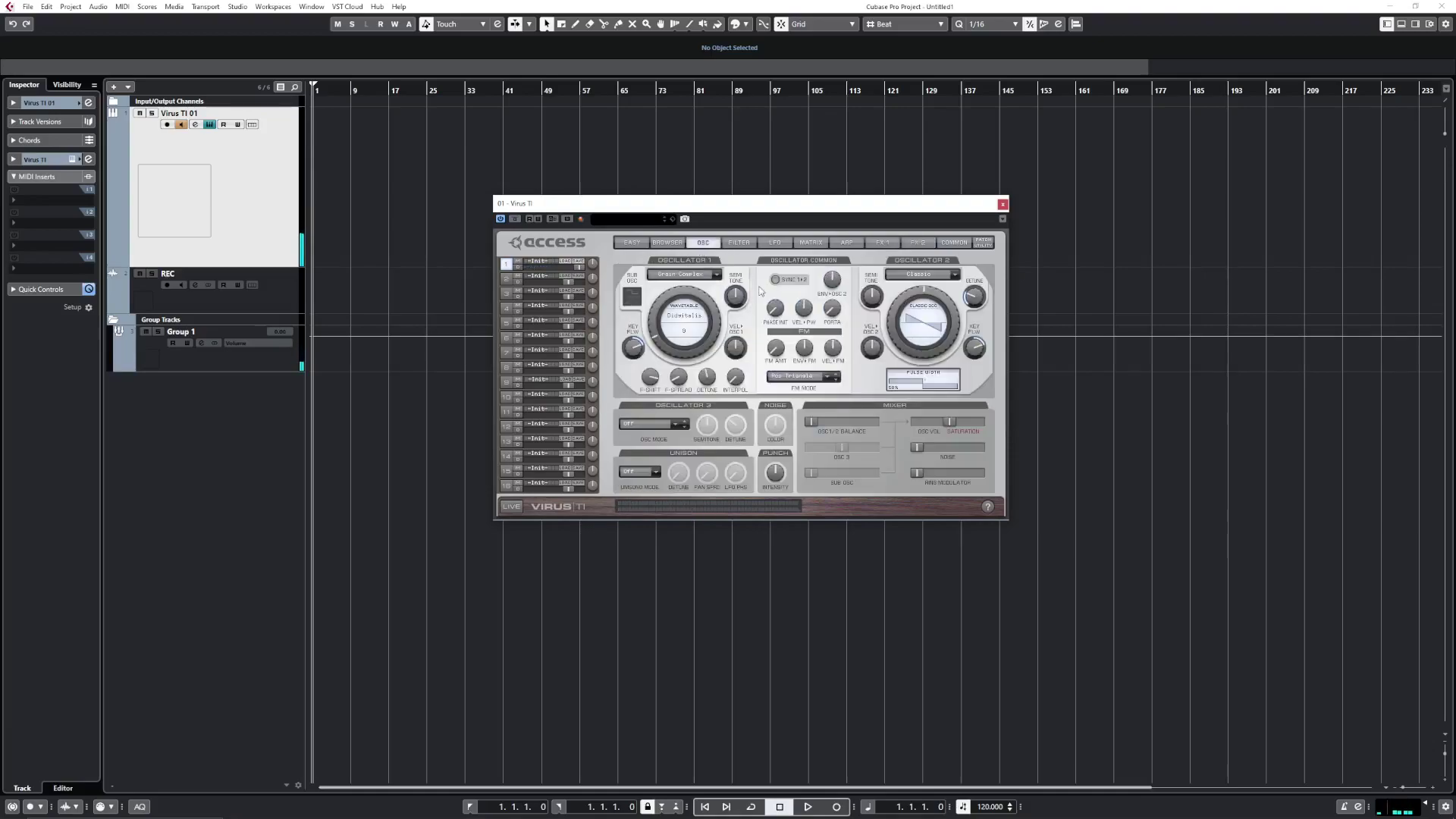
pyautogui.moveTo(828, 422); pyautogui.dragTo(834, 423)
pyautogui.click(777, 242)
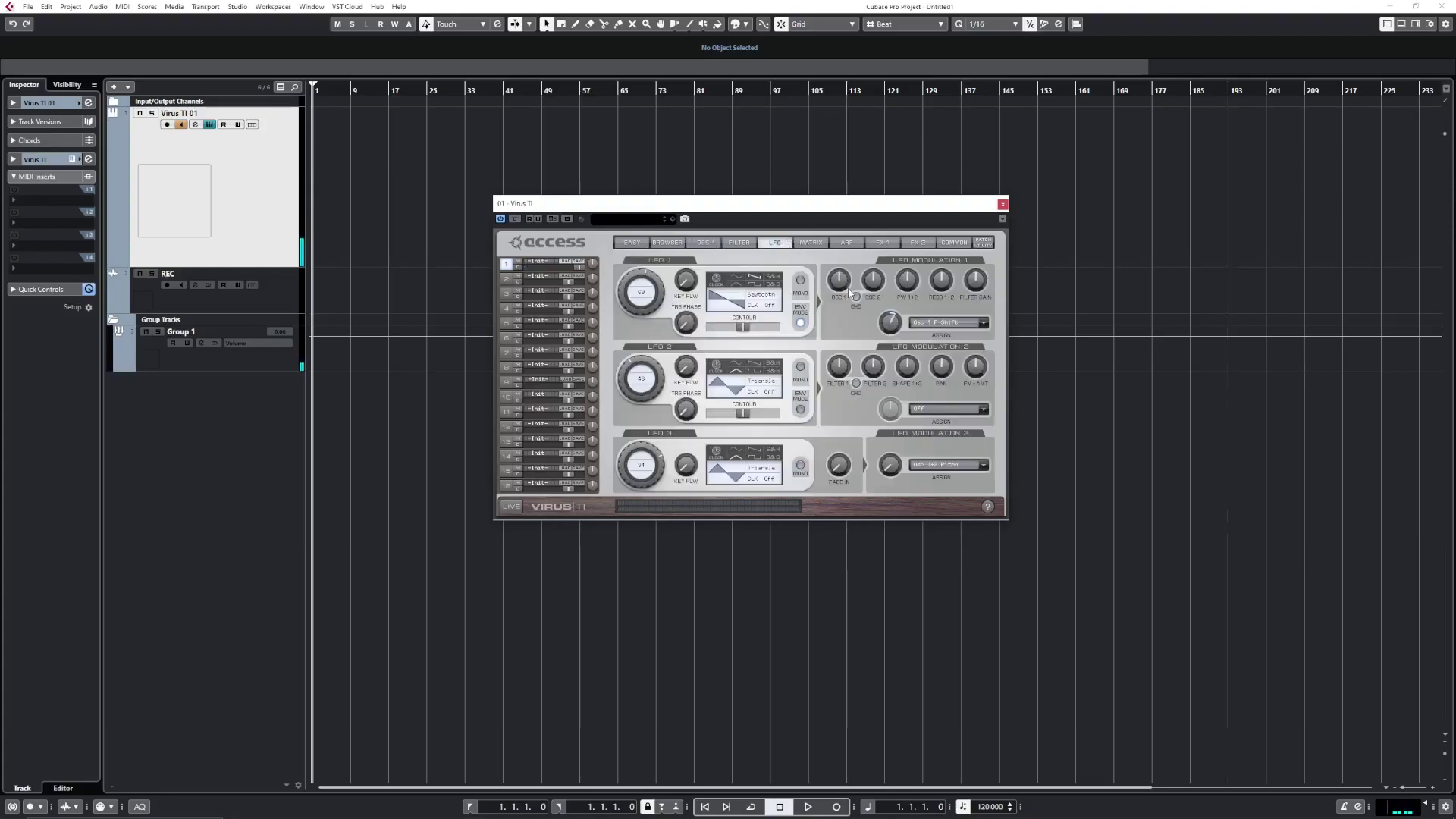
pyautogui.click(701, 242)
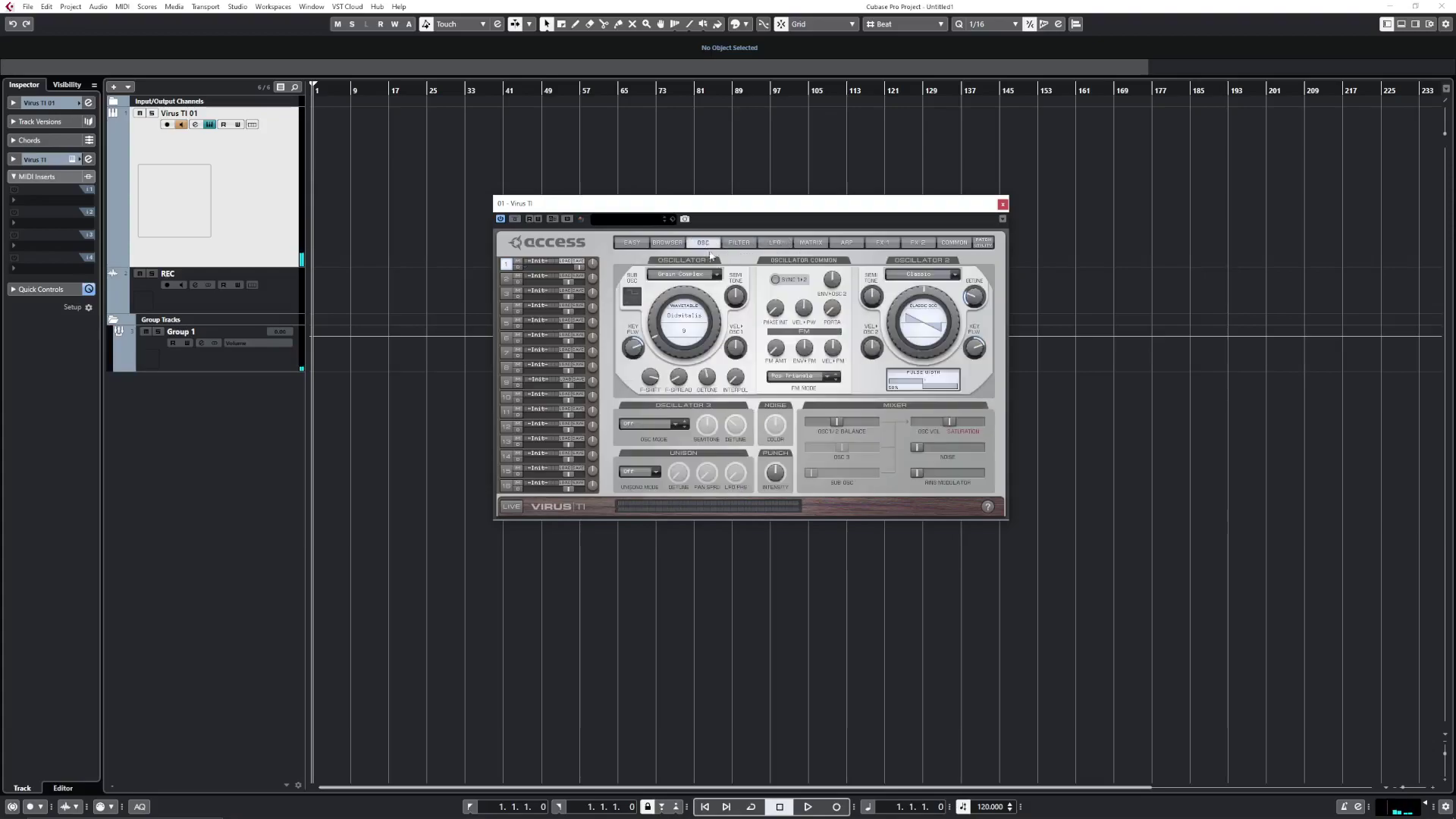
# Set oscillator 2 to Grain Complex with the SportReport wavetable and adjust its formant spread and LFO 1 modulation amount.
pyautogui.click(915, 275)
pyautogui.click(919, 325)
pyautogui.click(922, 320)
pyautogui.click(999, 410)
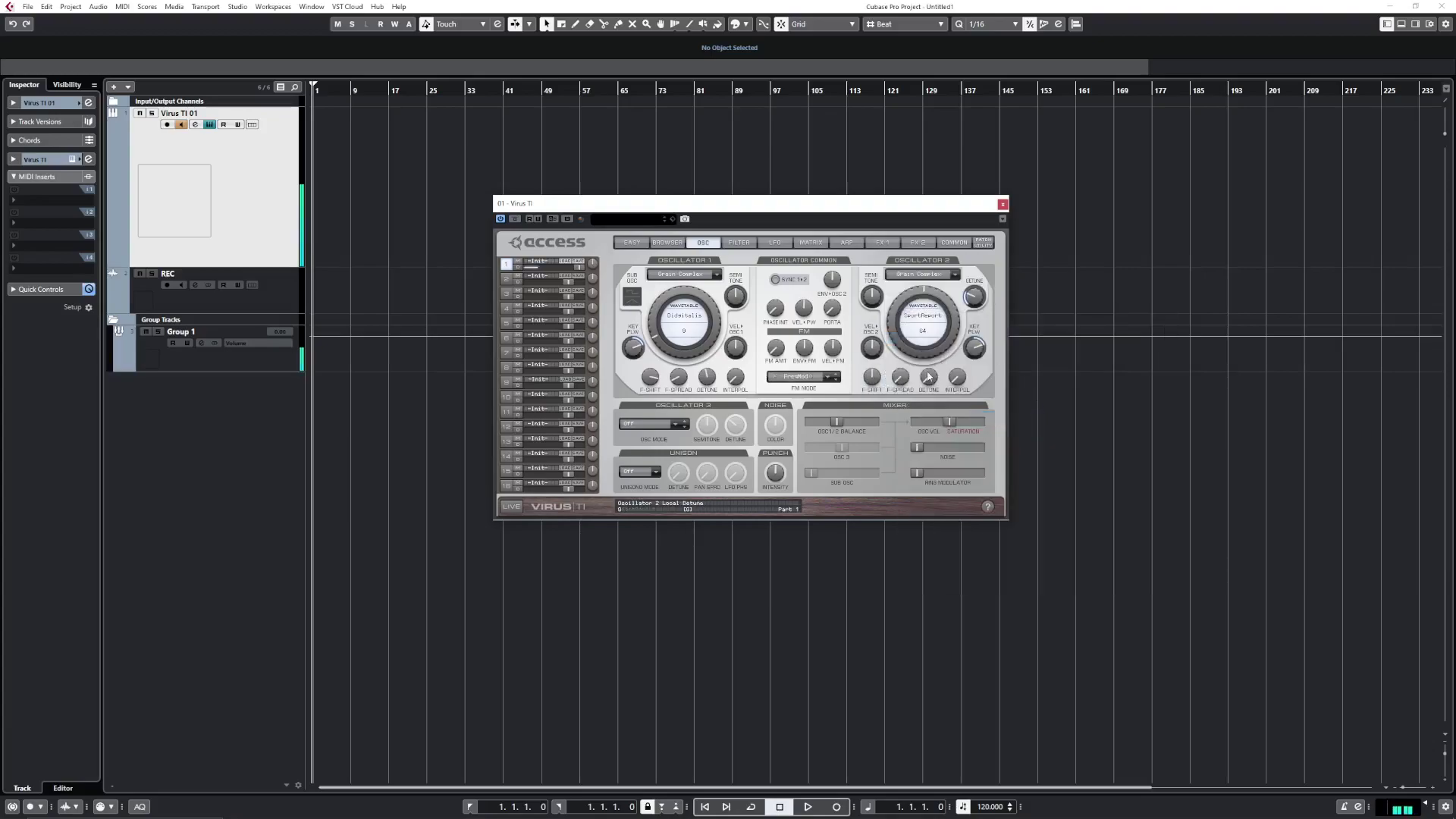
pyautogui.moveTo(897, 378); pyautogui.dragTo(927, 336)
pyautogui.click(779, 246)
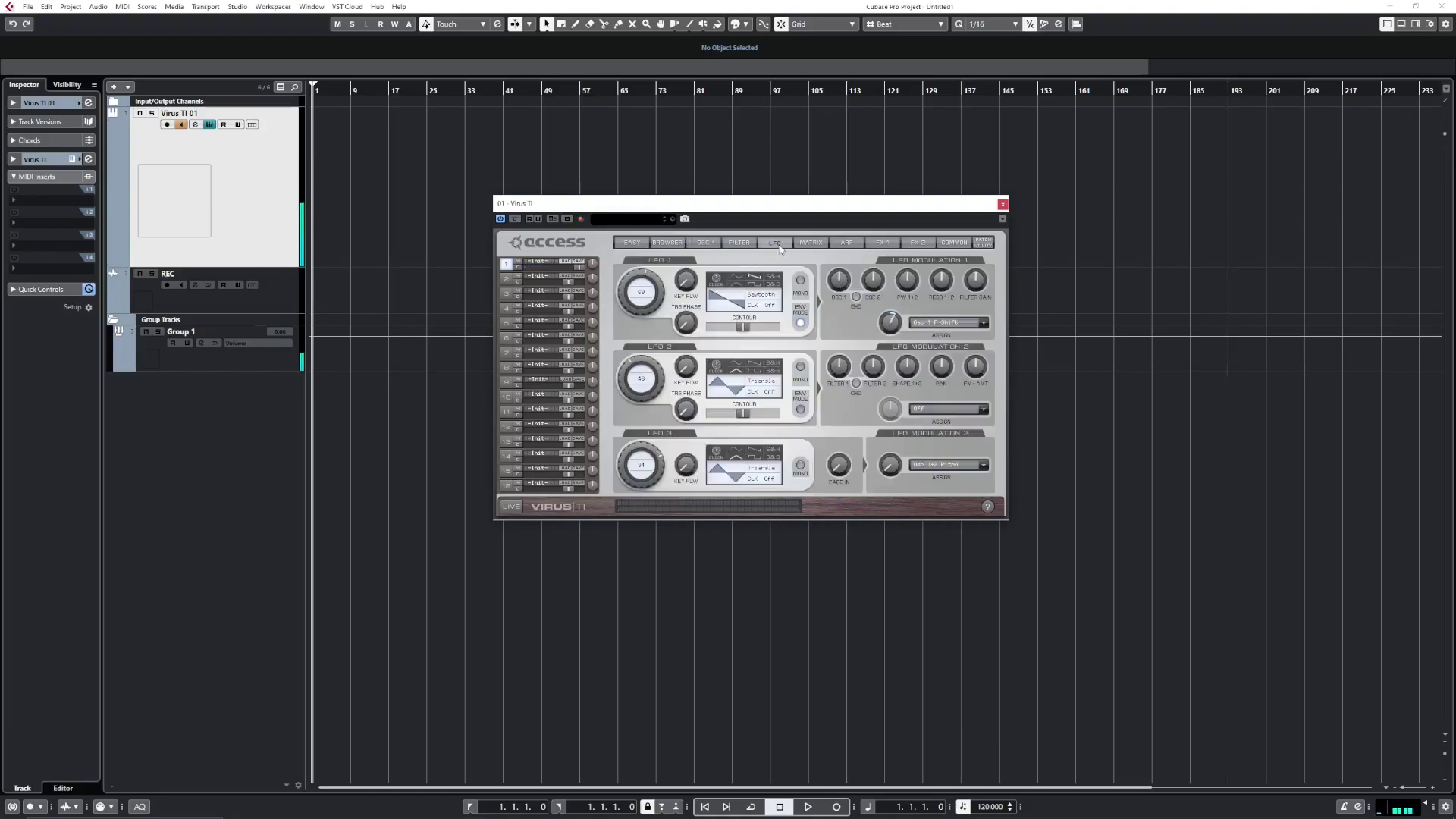
pyautogui.moveTo(871, 283); pyautogui.dragTo(893, 264)
# Turn the delay send off and adjust the reverb's decay and send level.
pyautogui.click(882, 242)
pyautogui.click(918, 242)
pyautogui.moveTo(645, 282); pyautogui.dragTo(673, 324)
pyautogui.moveTo(787, 377); pyautogui.dragTo(815, 357)
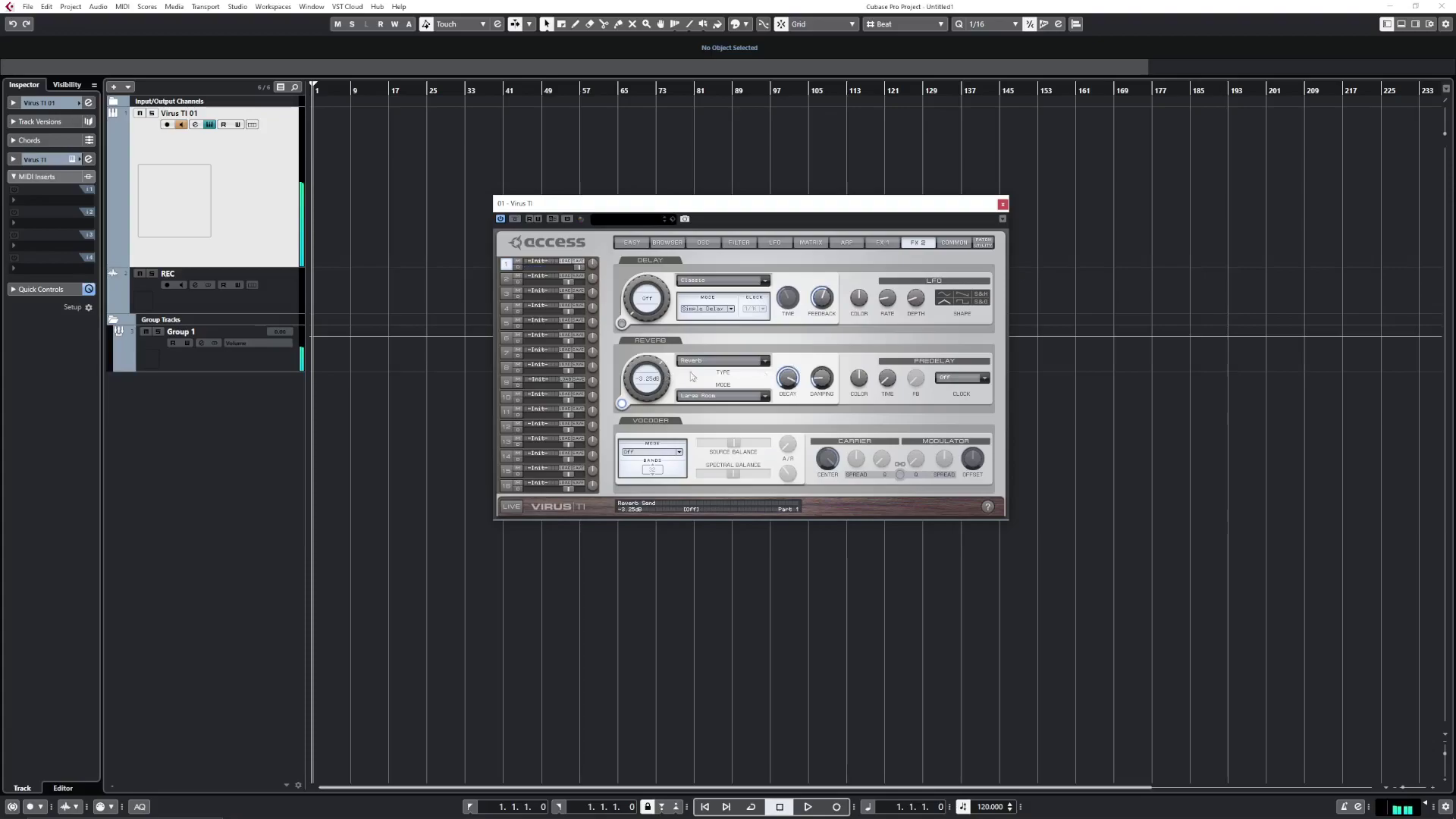
pyautogui.moveTo(666, 364); pyautogui.dragTo(648, 407)
# Try the Smooth Rough and Roughage wavetables on oscillator 1.
pyautogui.click(703, 242)
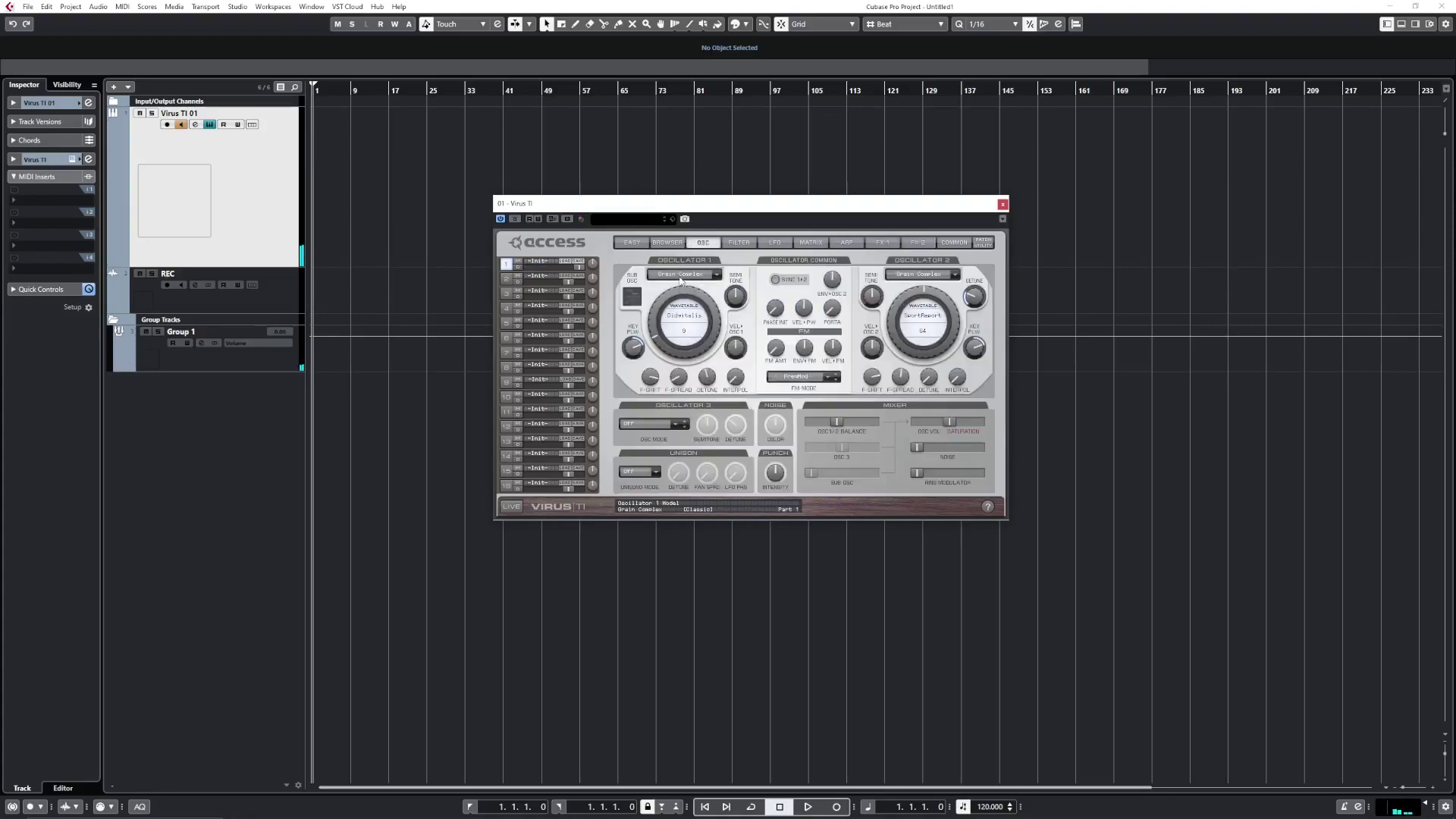
pyautogui.click(681, 281)
pyautogui.click(642, 318)
pyautogui.click(684, 316)
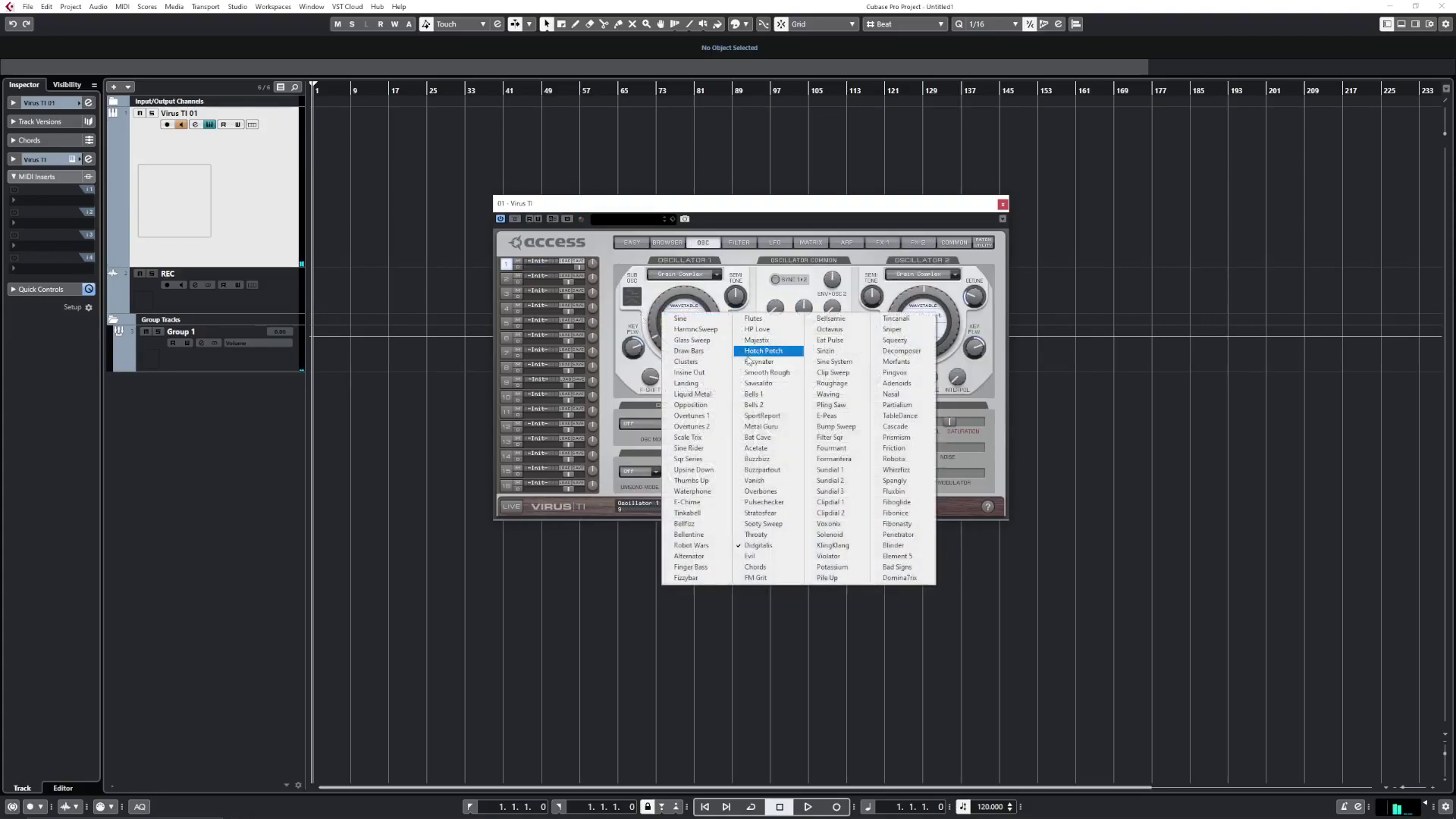
pyautogui.click(770, 376)
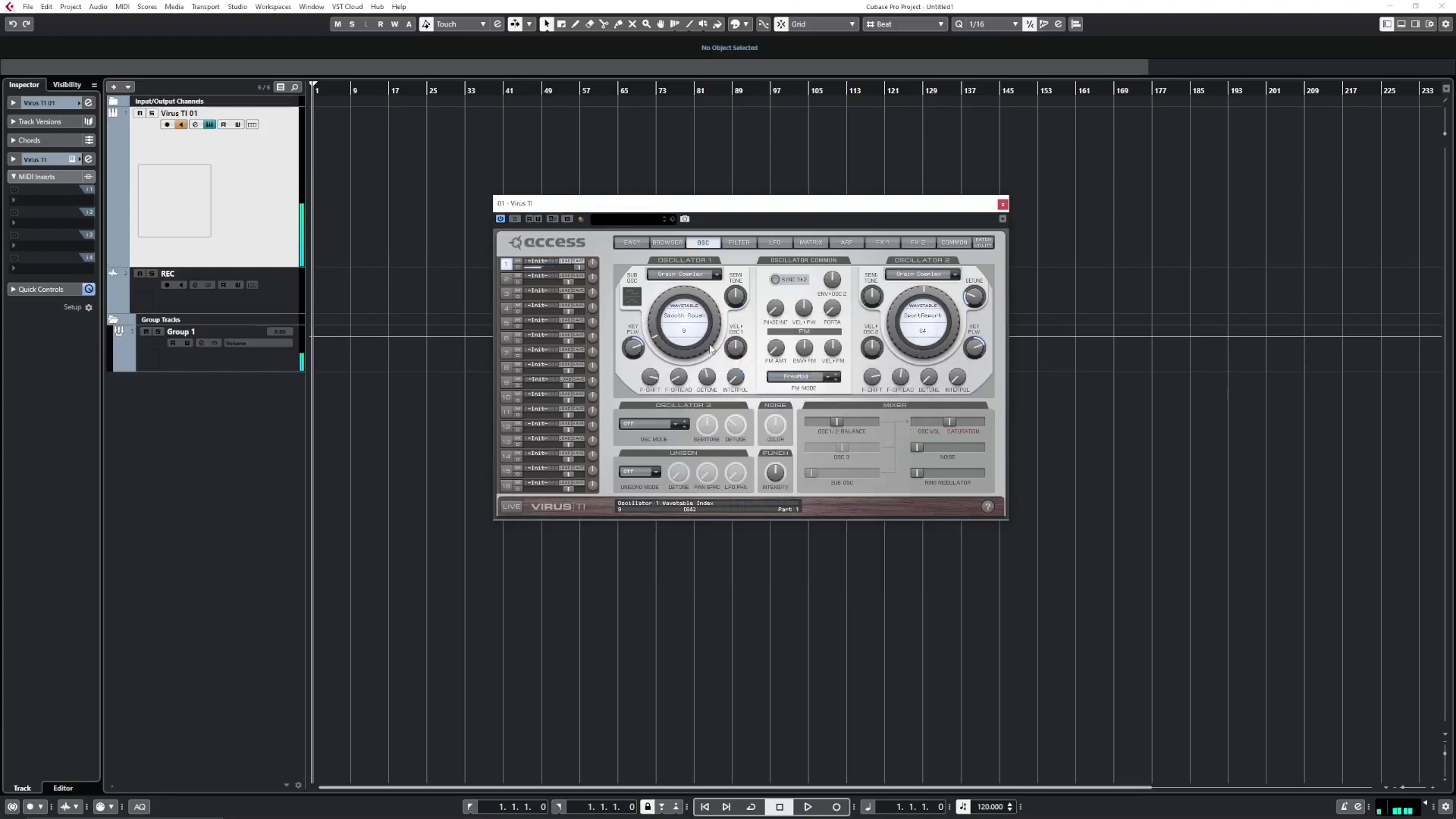
pyautogui.click(685, 317)
pyautogui.click(838, 387)
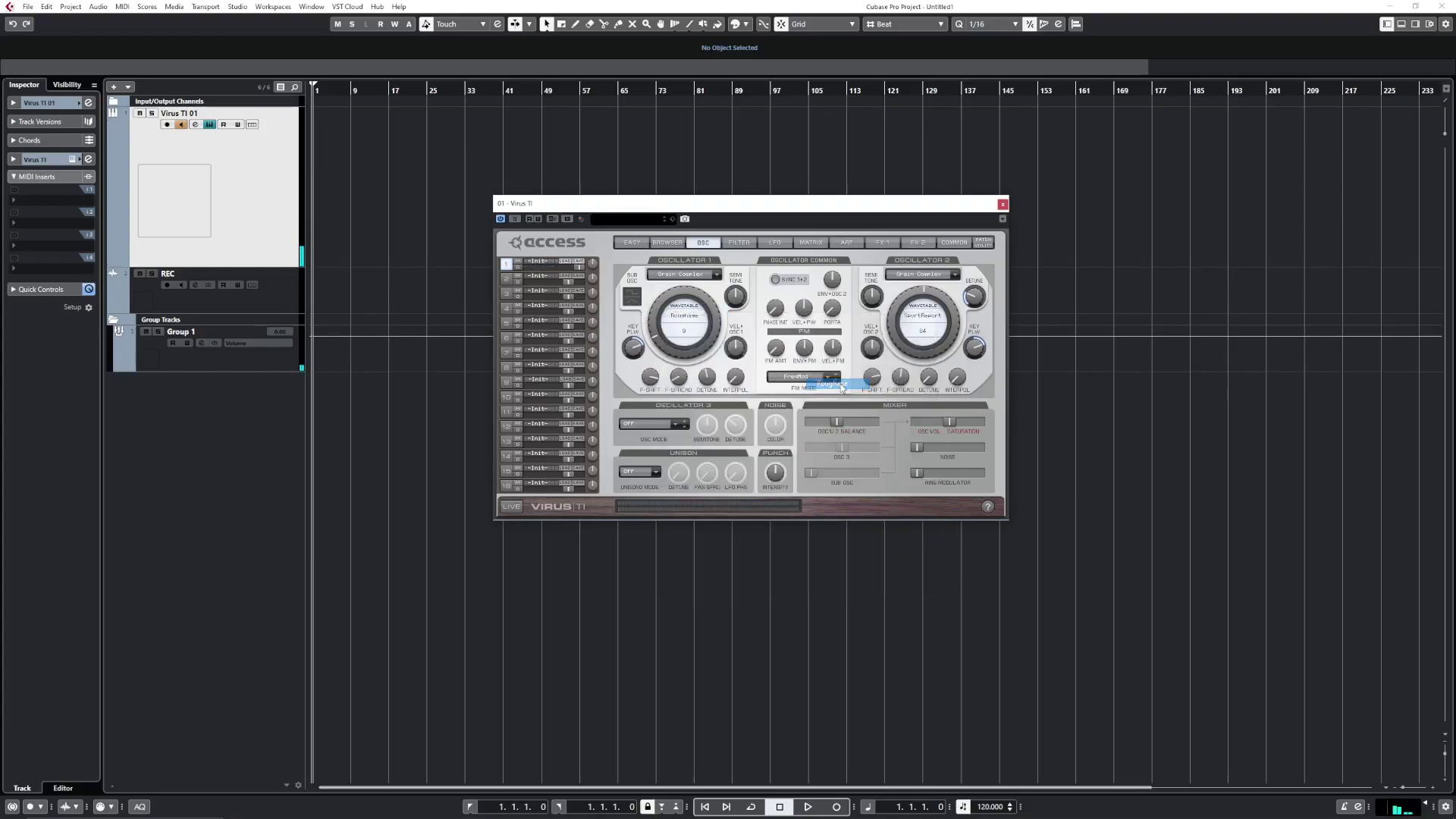
# Shift the oscillator 1/2 balance fully to oscillator 1 and try another wavetable on it.
pyautogui.moveTo(838, 422); pyautogui.dragTo(808, 422)
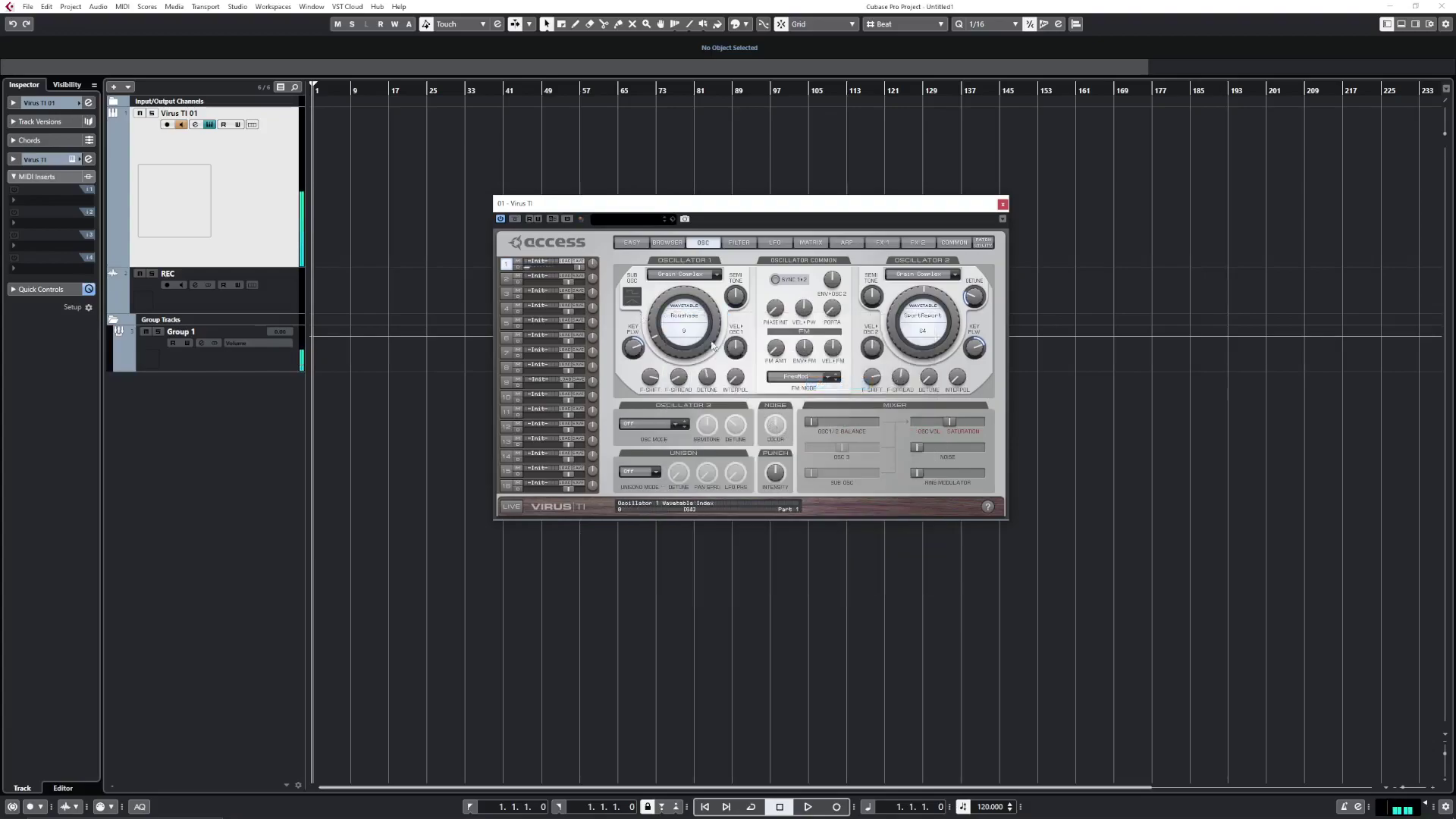
pyautogui.click(685, 322)
pyautogui.click(838, 430)
# Adjust oscillator 1's formant shift and formant spread.
pyautogui.moveTo(648, 425); pyautogui.dragTo(660, 370)
pyautogui.moveTo(683, 421); pyautogui.dragTo(684, 376)
pyautogui.click(705, 347)
pyautogui.click(701, 345)
# Audition further wavetables for oscillator 1 and set it to Buzzpartout.
pyautogui.click(680, 320)
pyautogui.click(758, 353)
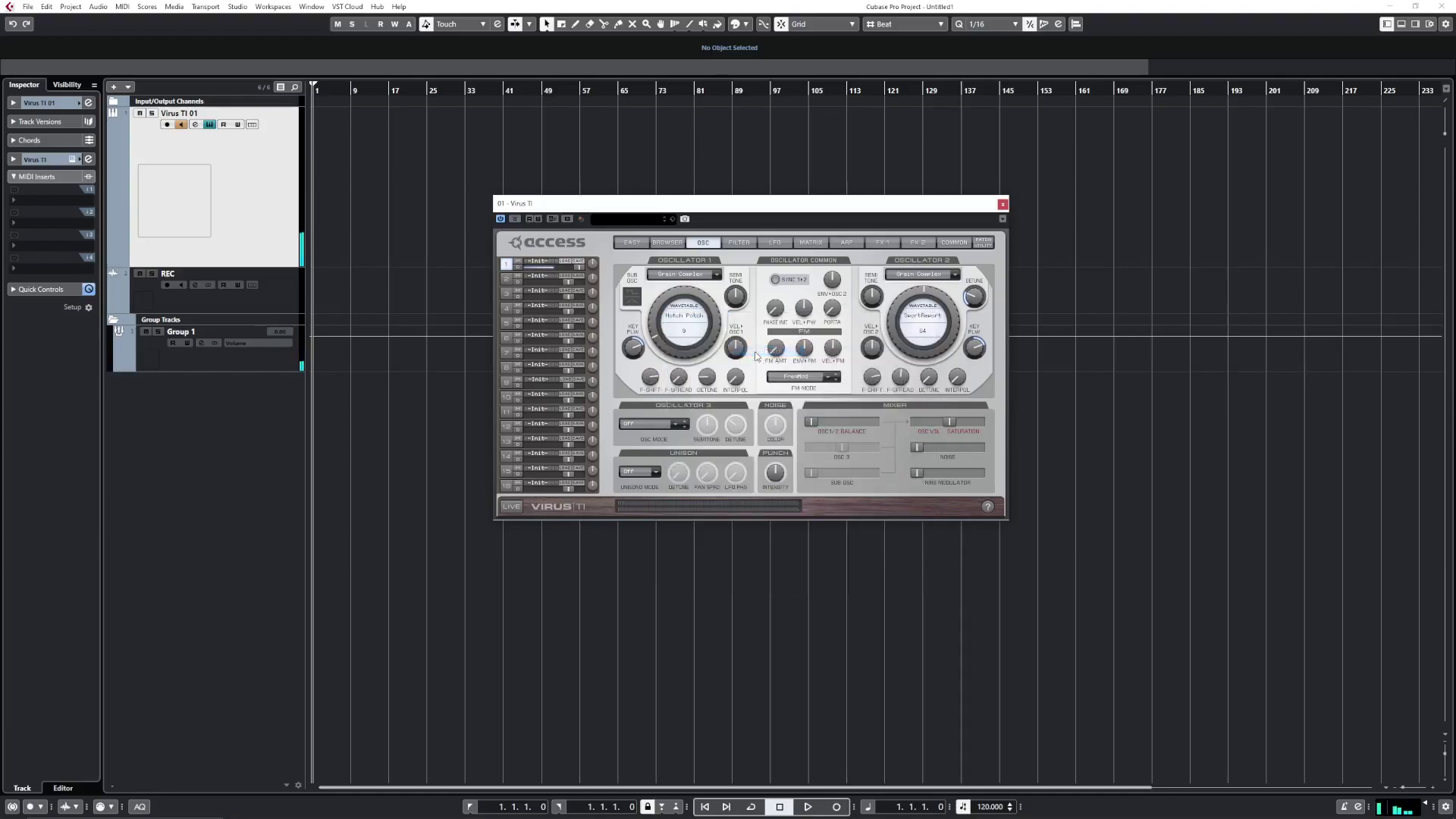
pyautogui.click(692, 323)
pyautogui.click(758, 471)
# Reset the oscillator 1/2 balance to centre and set oscillator 2's wavetable to Bells 1.
pyautogui.doubleClick(840, 422)
pyautogui.click(914, 317)
pyautogui.click(991, 394)
# Set the unison mode to Twin, adjust its detune and panorama spread, and raise the ring modulator volume in the mixer.
pyautogui.click(640, 472)
pyautogui.click(633, 475)
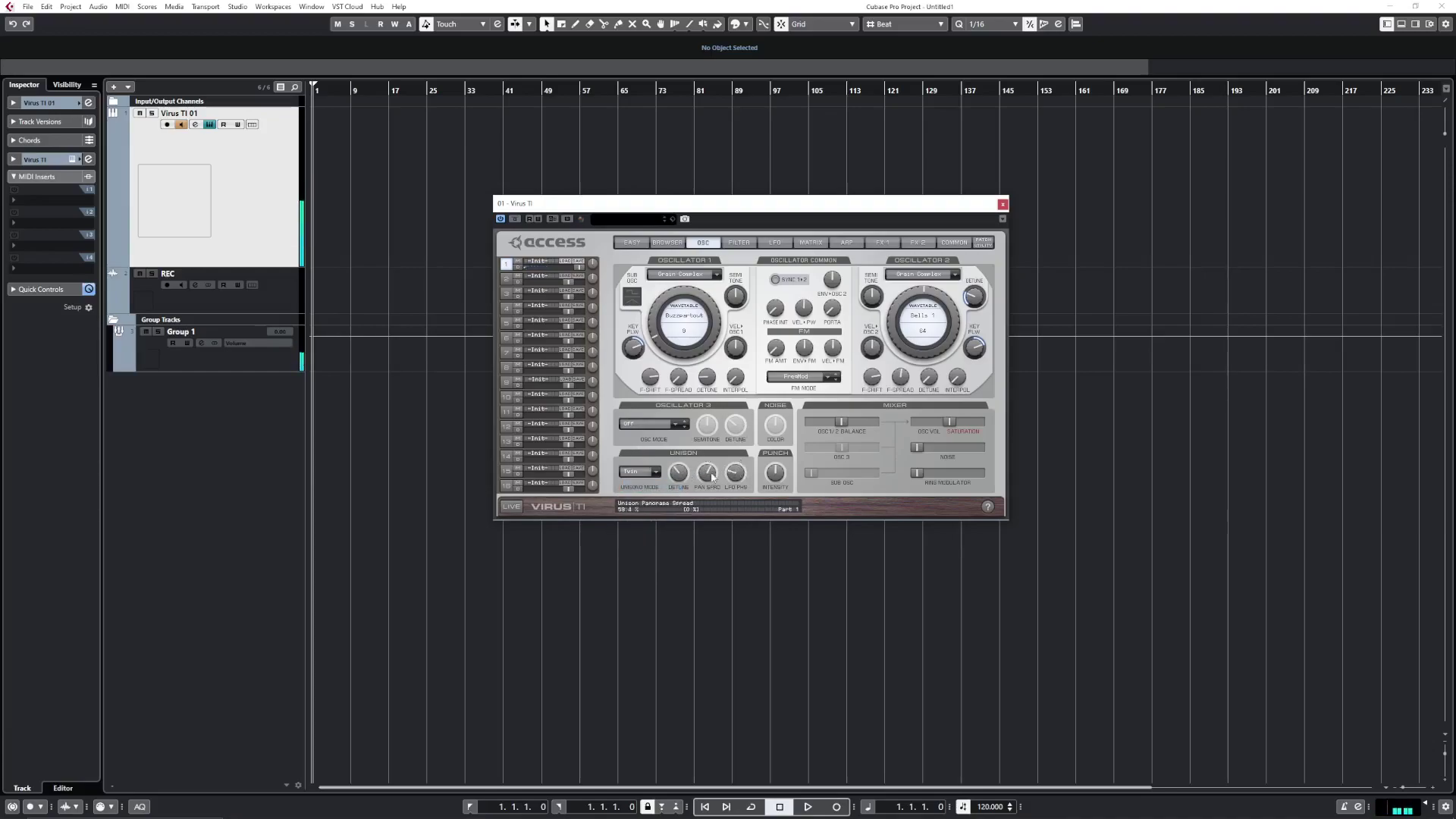
pyautogui.moveTo(680, 476); pyautogui.dragTo(719, 426)
pyautogui.moveTo(917, 473)
pyautogui.mouseDown()
pyautogui.moveTo(986, 473)
pyautogui.moveTo(938, 473)
pyautogui.mouseUp()
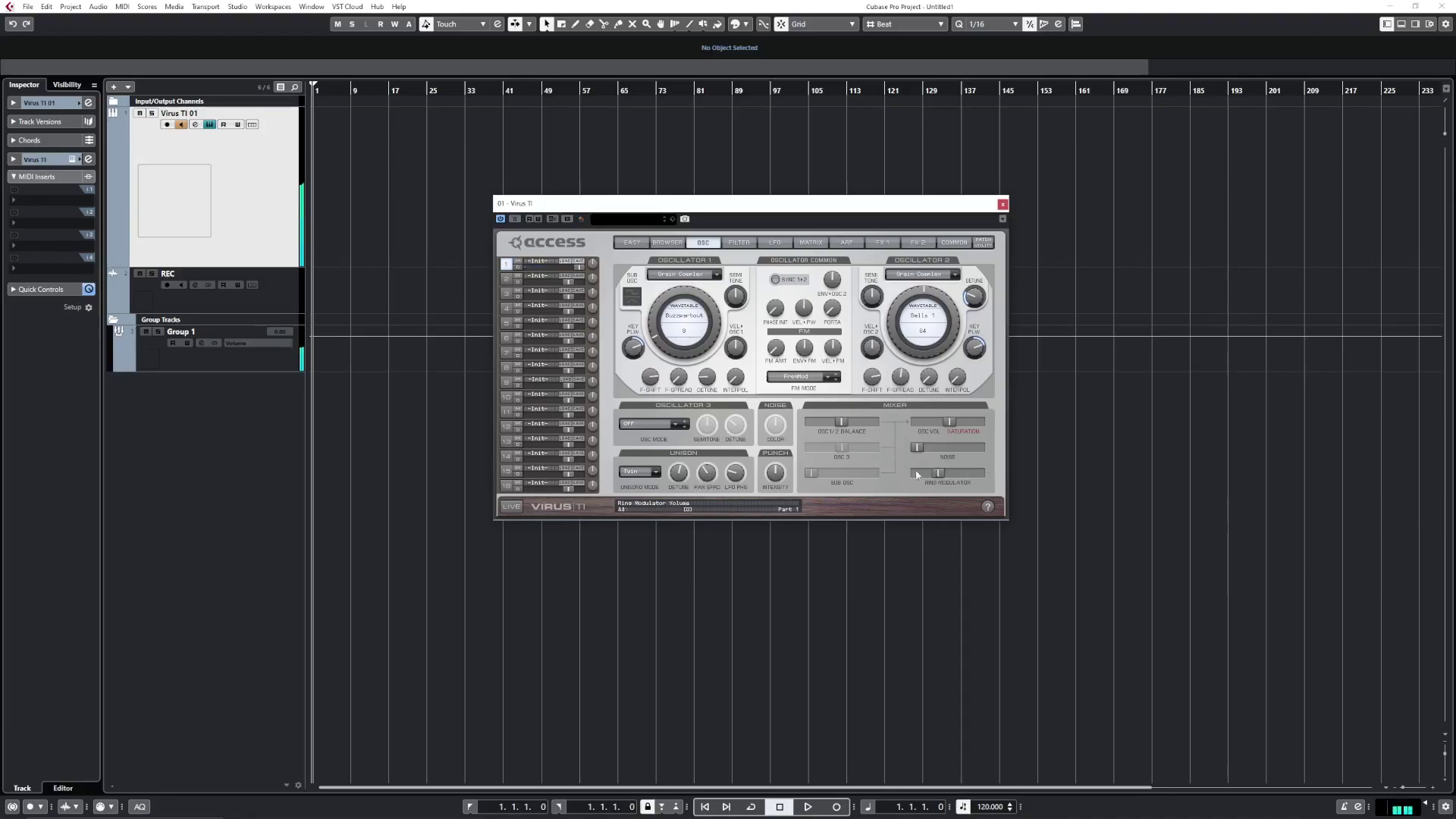
# Change the filter bank type to Ring Modulator and adjust its frequency and mix.
pyautogui.click(882, 241)
pyautogui.click(827, 409)
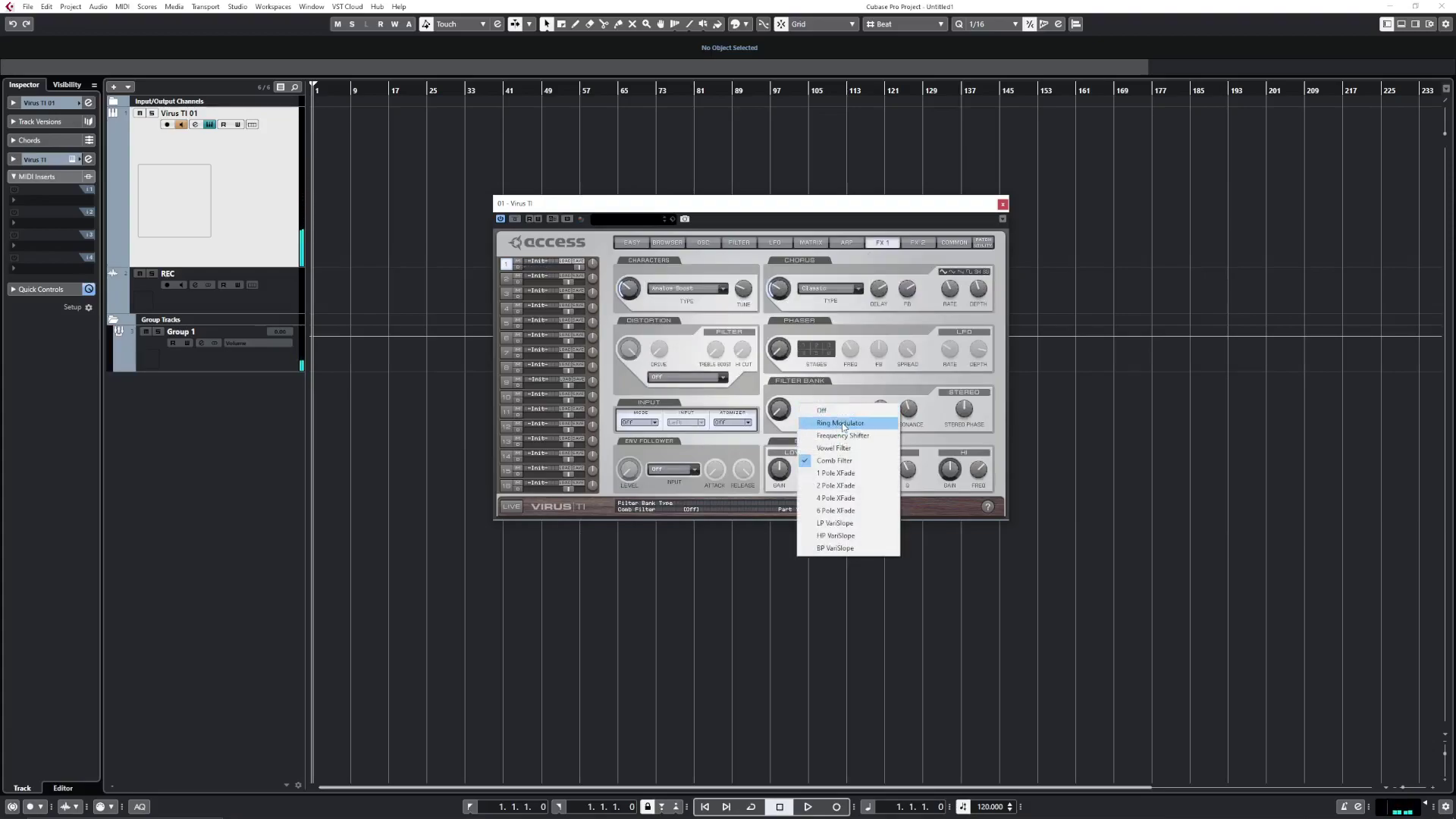
pyautogui.click(839, 422)
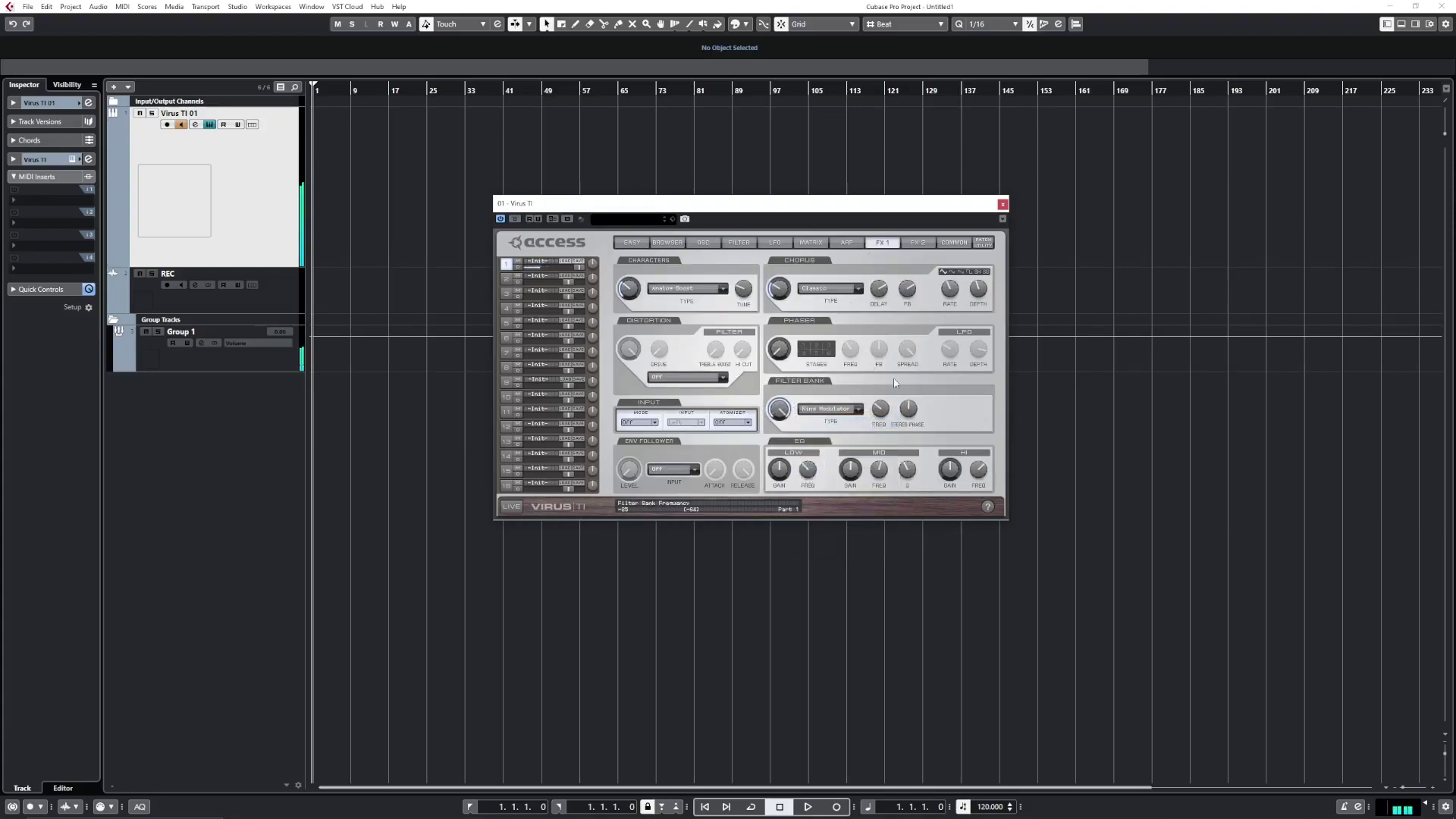
pyautogui.moveTo(883, 414); pyautogui.dragTo(891, 390)
pyautogui.moveTo(780, 403); pyautogui.dragTo(781, 433)
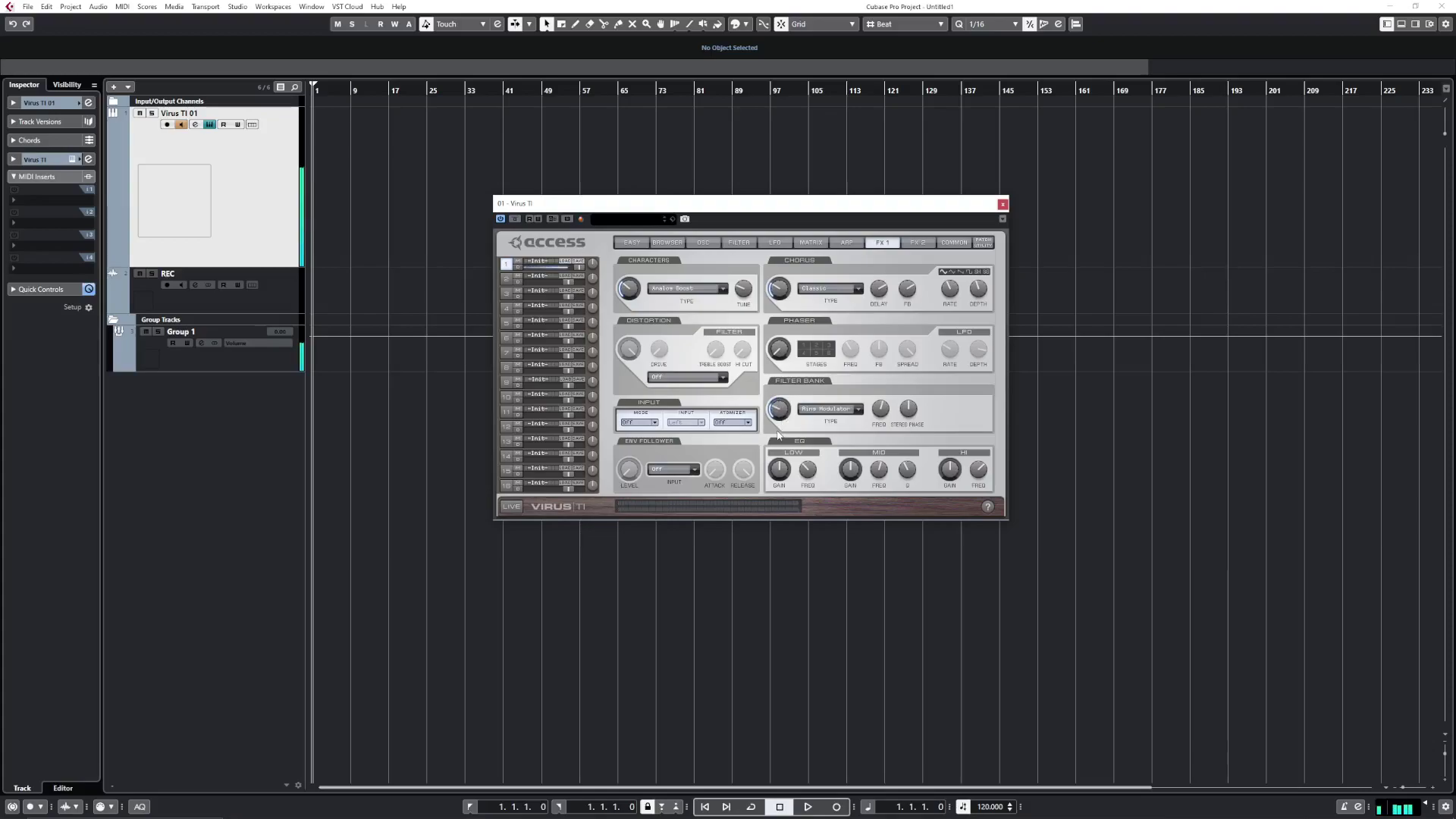
pyautogui.moveTo(780, 435); pyautogui.dragTo(791, 401)
# Change the delay type to Tape Free and adjust the delay time and send level.
pyautogui.click(918, 242)
pyautogui.moveTo(642, 281); pyautogui.dragTo(643, 278)
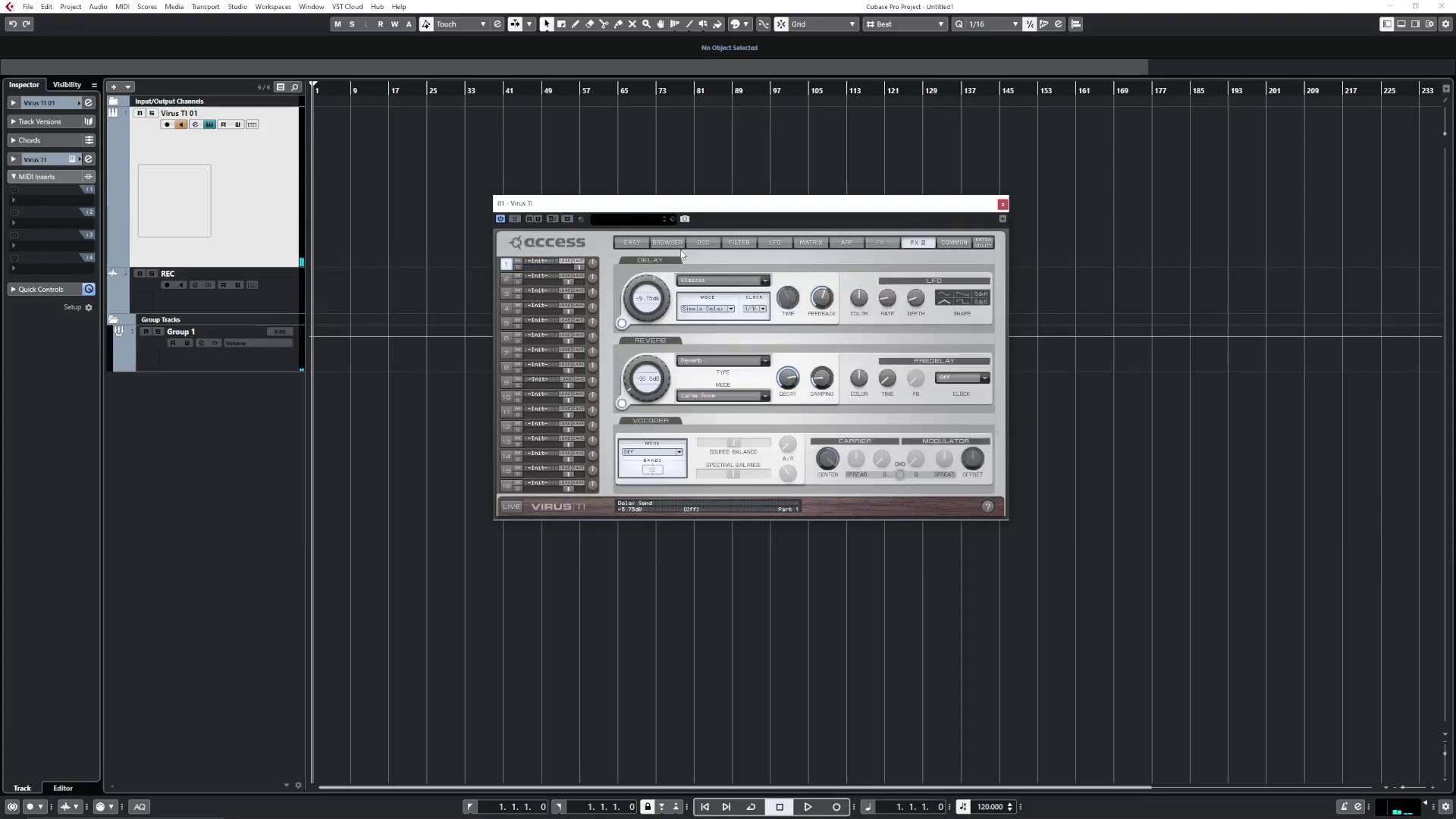
pyautogui.click(740, 283)
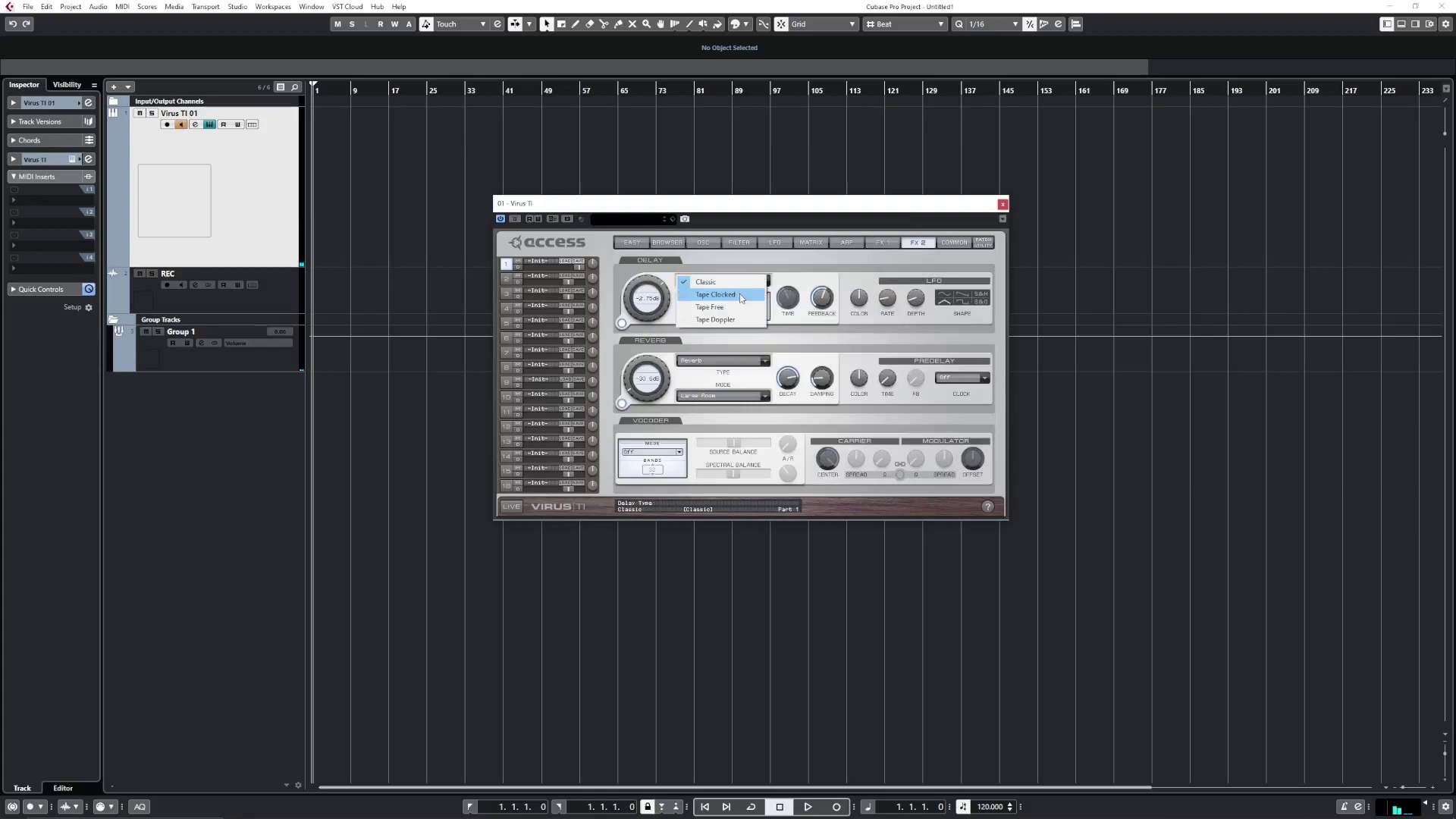
pyautogui.click(741, 307)
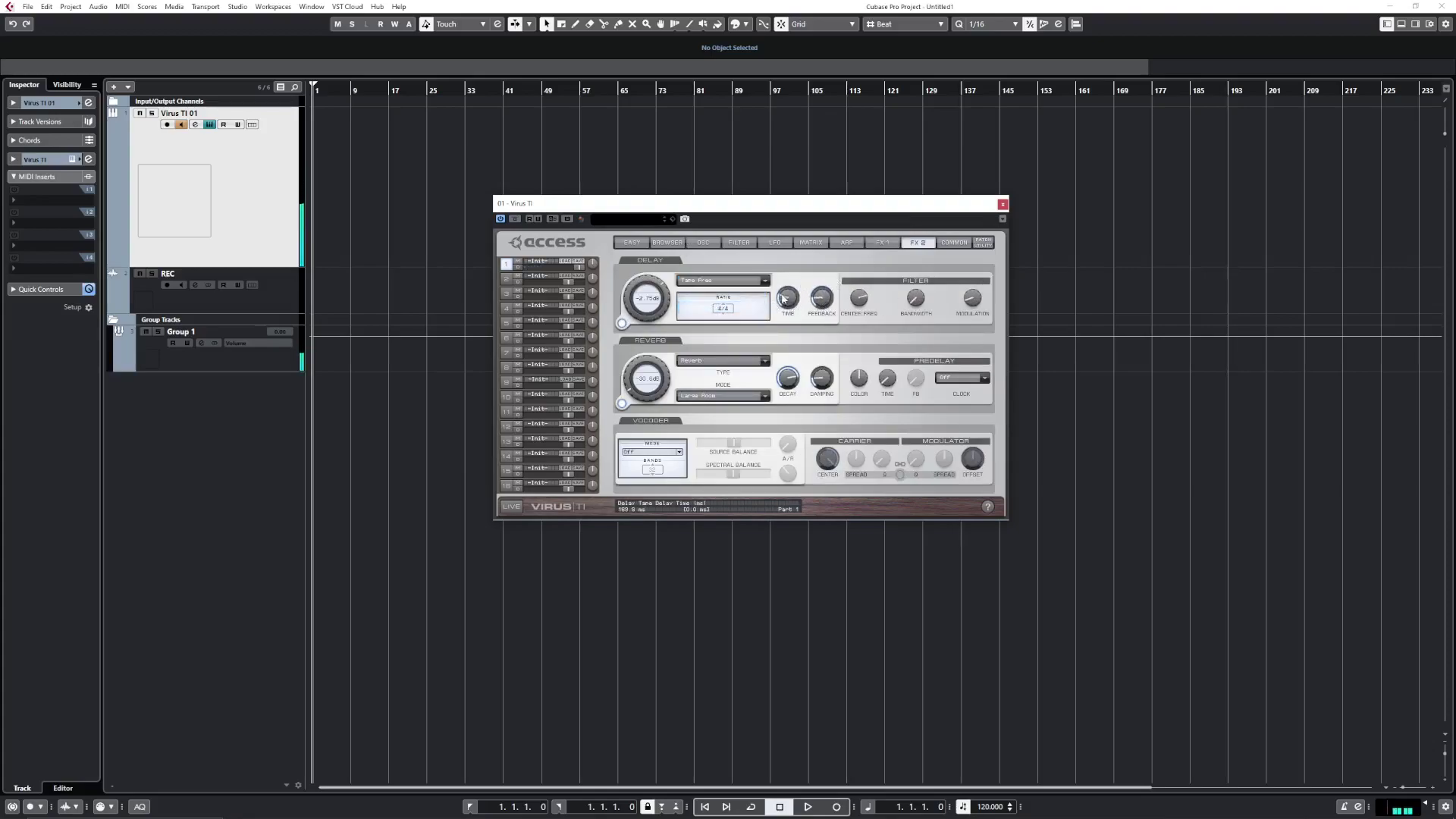
pyautogui.moveTo(668, 290); pyautogui.dragTo(623, 315)
# Set modulation matrix slot 4 to source Controller 12 and destination Osc 1 F-Spread with a slightly positive amount.
pyautogui.click(954, 243)
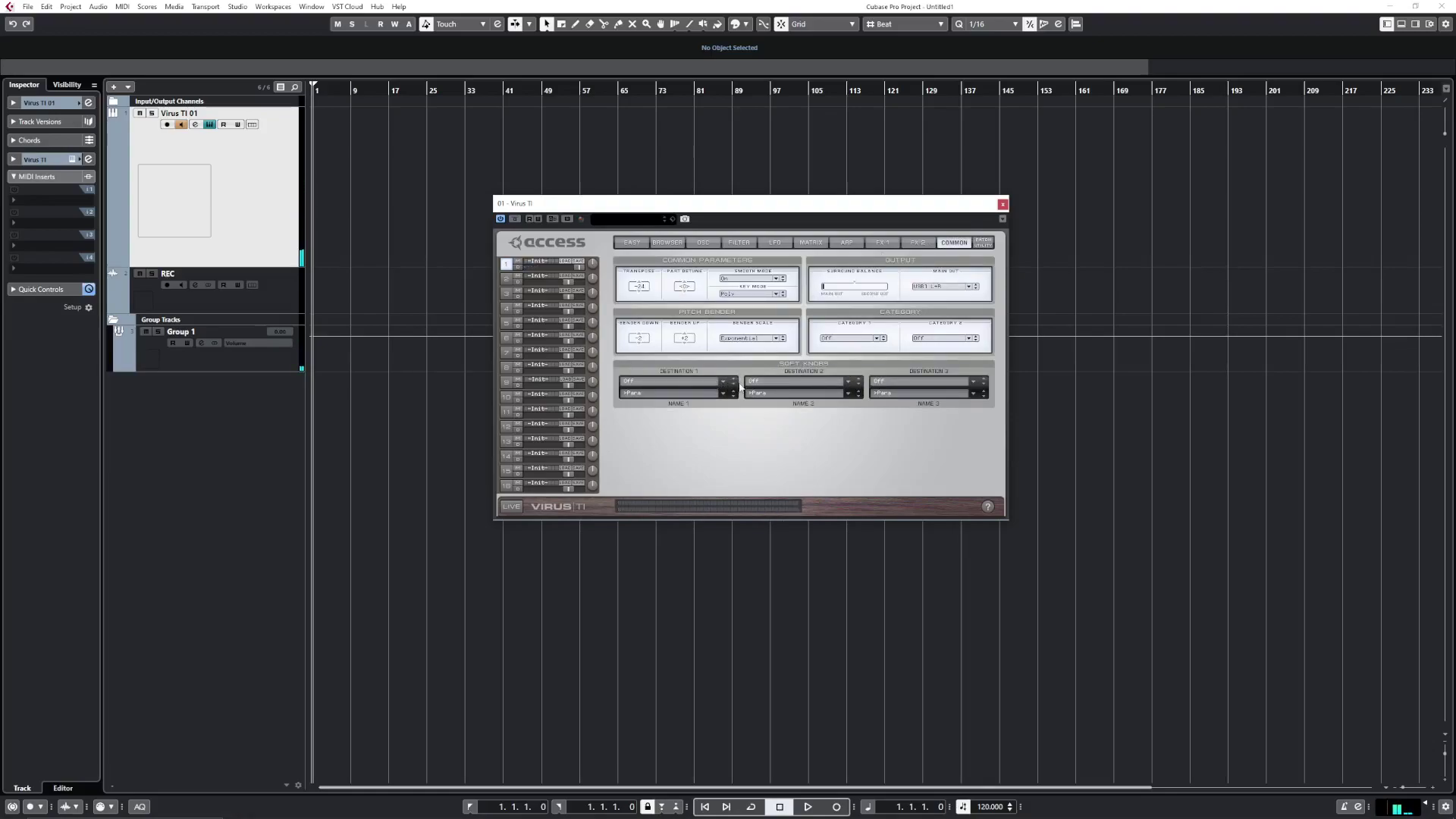
pyautogui.click(811, 243)
pyautogui.click(910, 276)
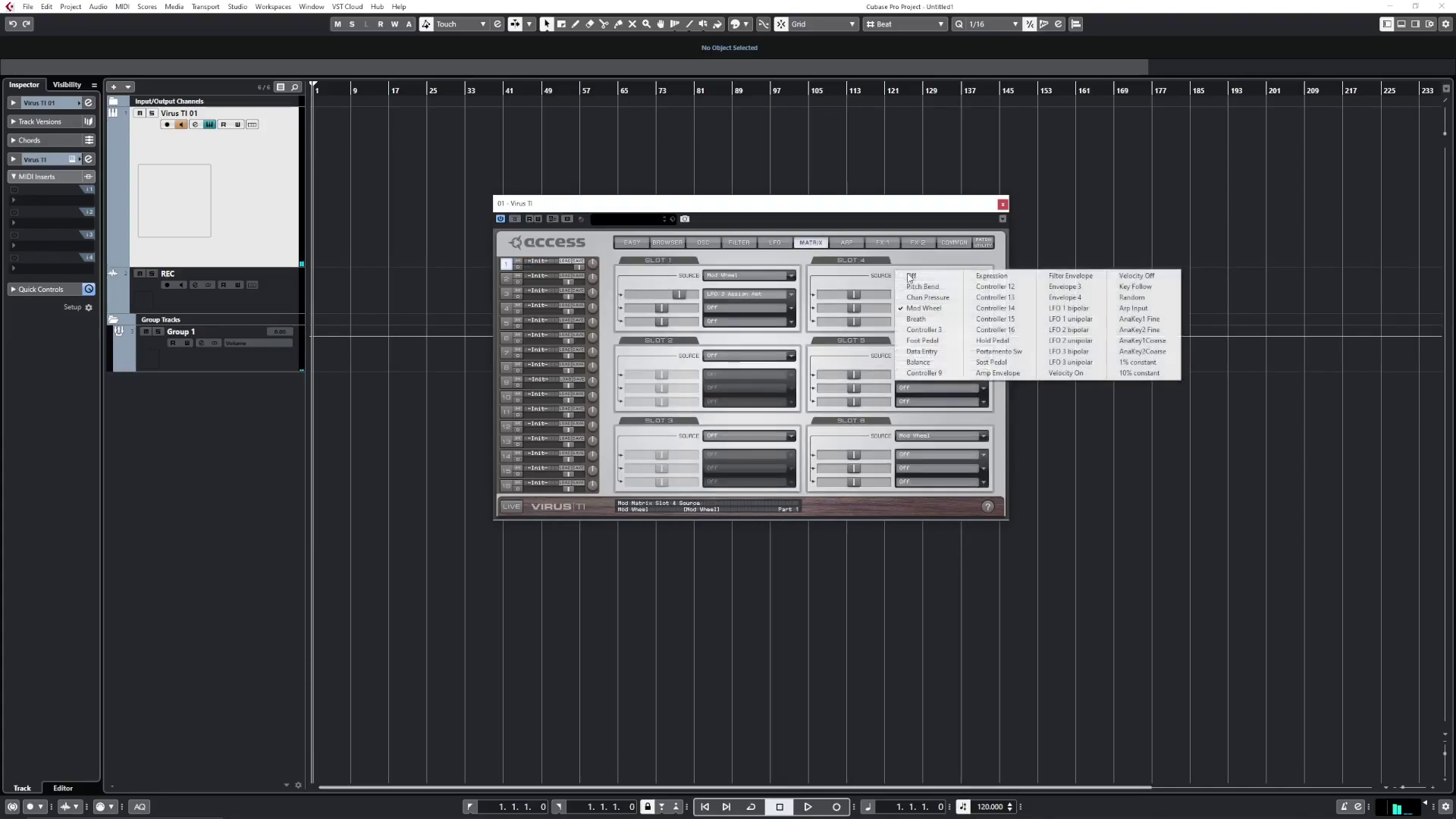
pyautogui.click(994, 287)
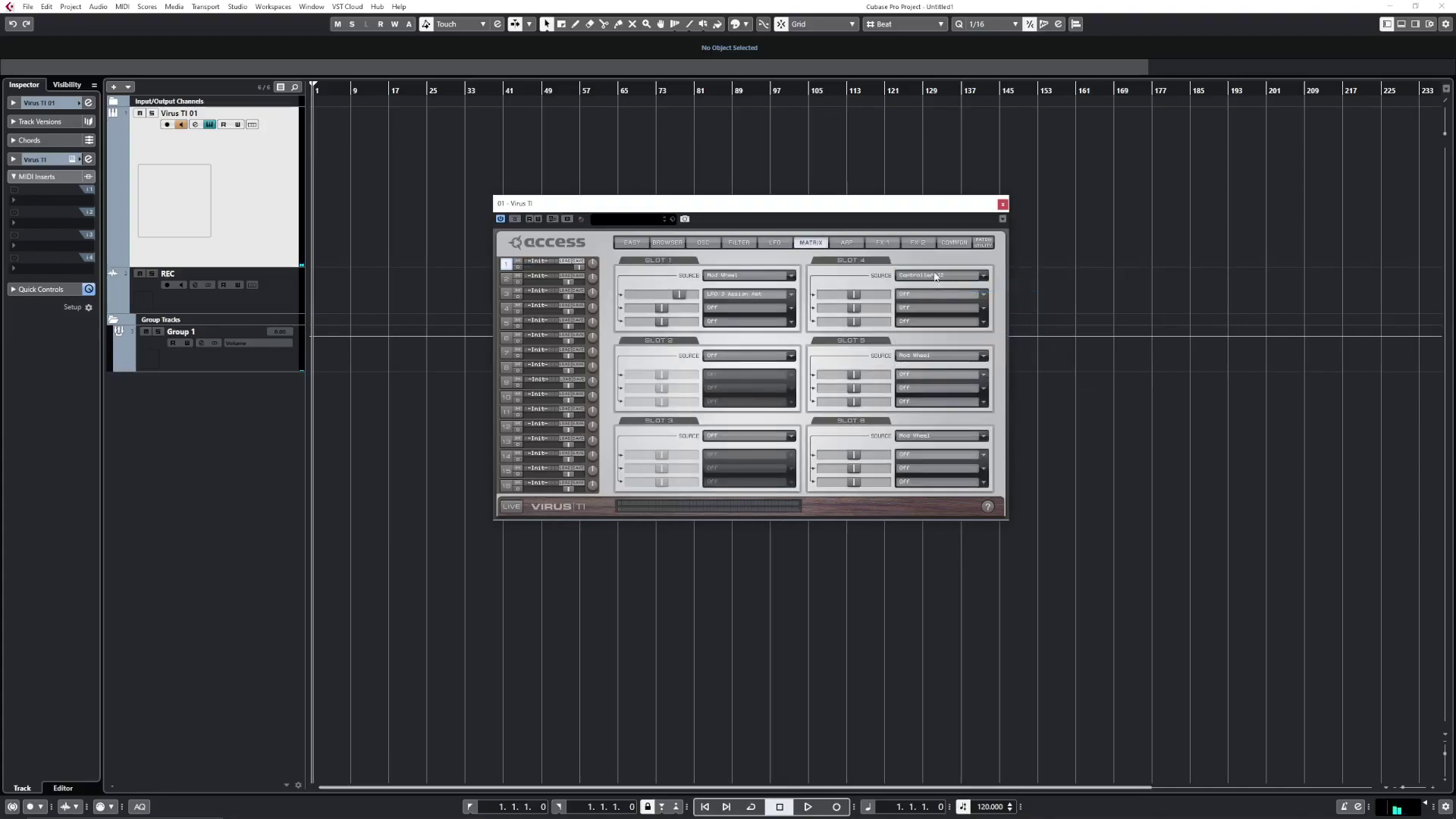
pyautogui.click(924, 295)
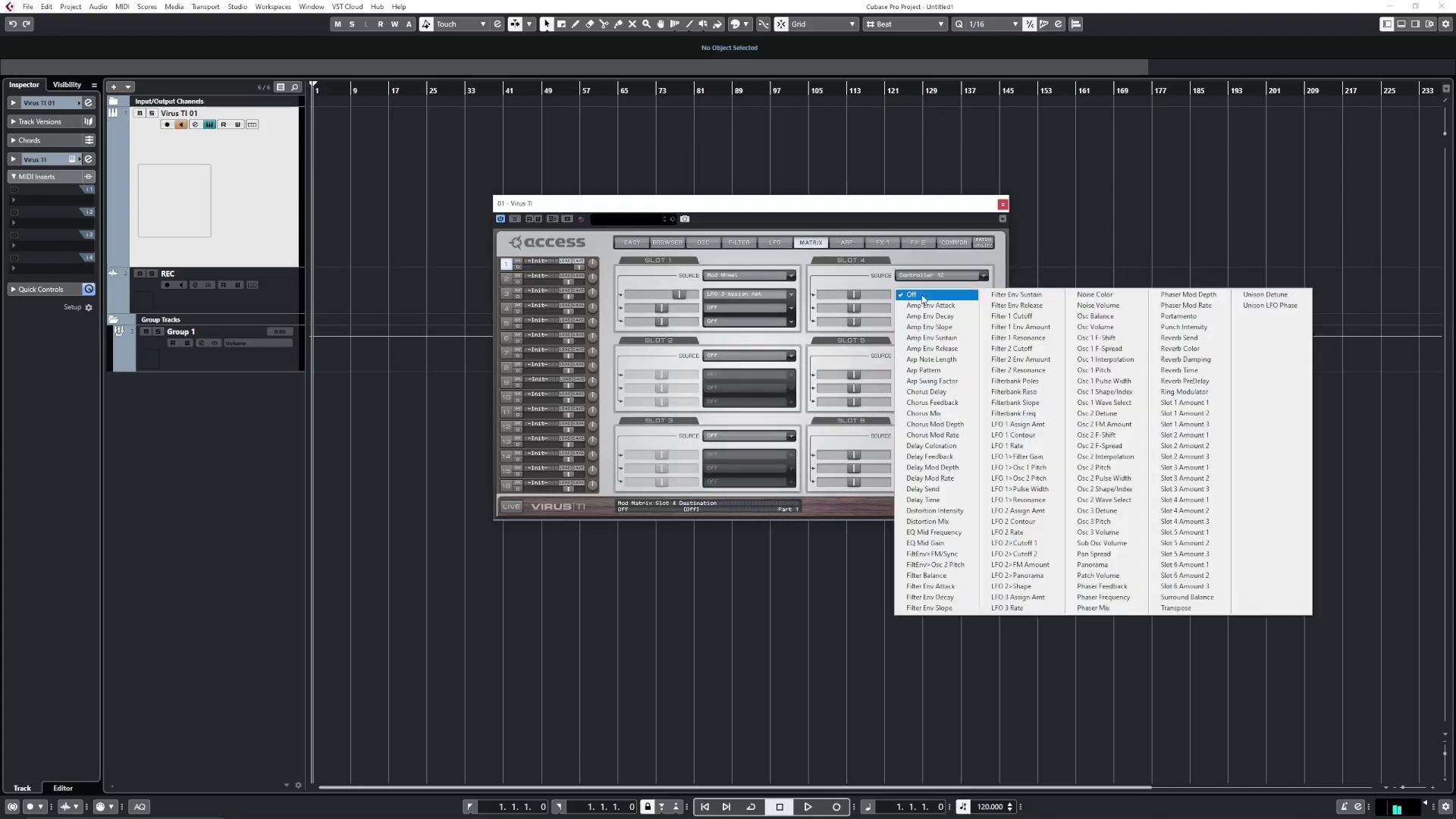
pyautogui.click(1128, 348)
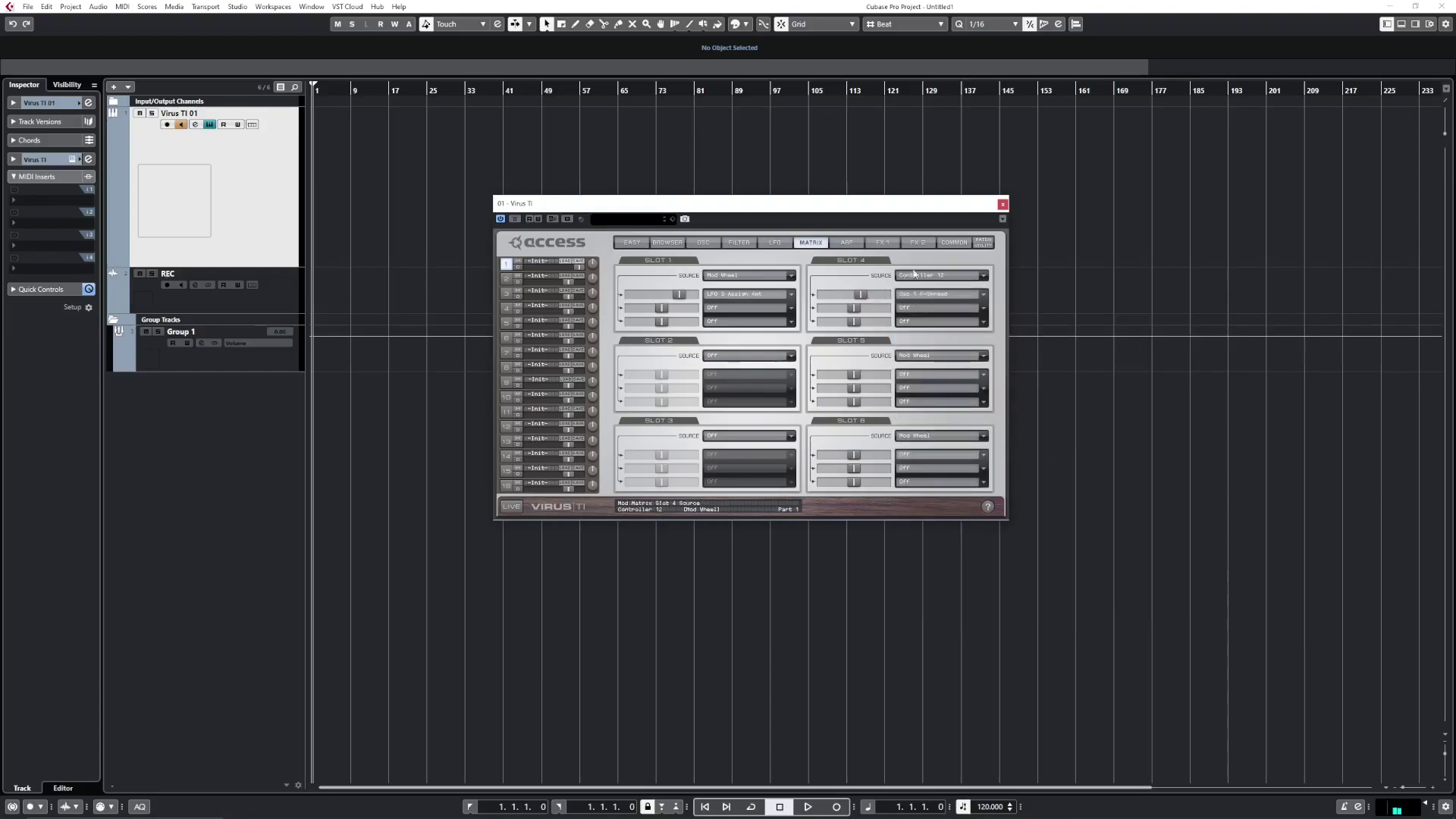
# Assign Control 12 as the destination of soft knob 2.
pyautogui.click(954, 242)
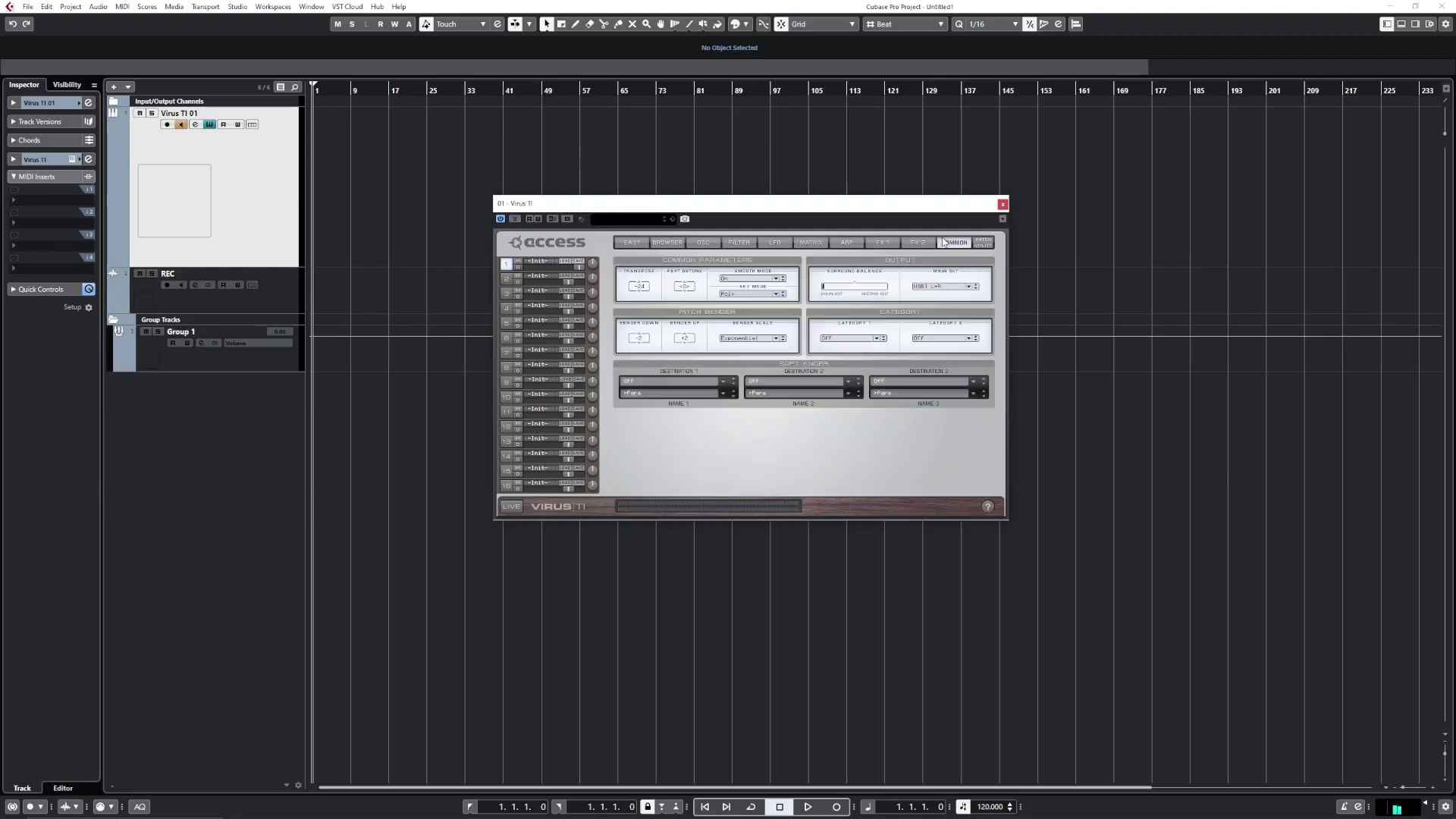
pyautogui.click(819, 381)
pyautogui.click(876, 399)
# Set modulation matrix slot 5 to source Controller 13 and destination Reverb Send with a positive amount.
pyautogui.click(774, 242)
pyautogui.click(810, 241)
pyautogui.click(939, 356)
pyautogui.click(994, 376)
pyautogui.click(956, 375)
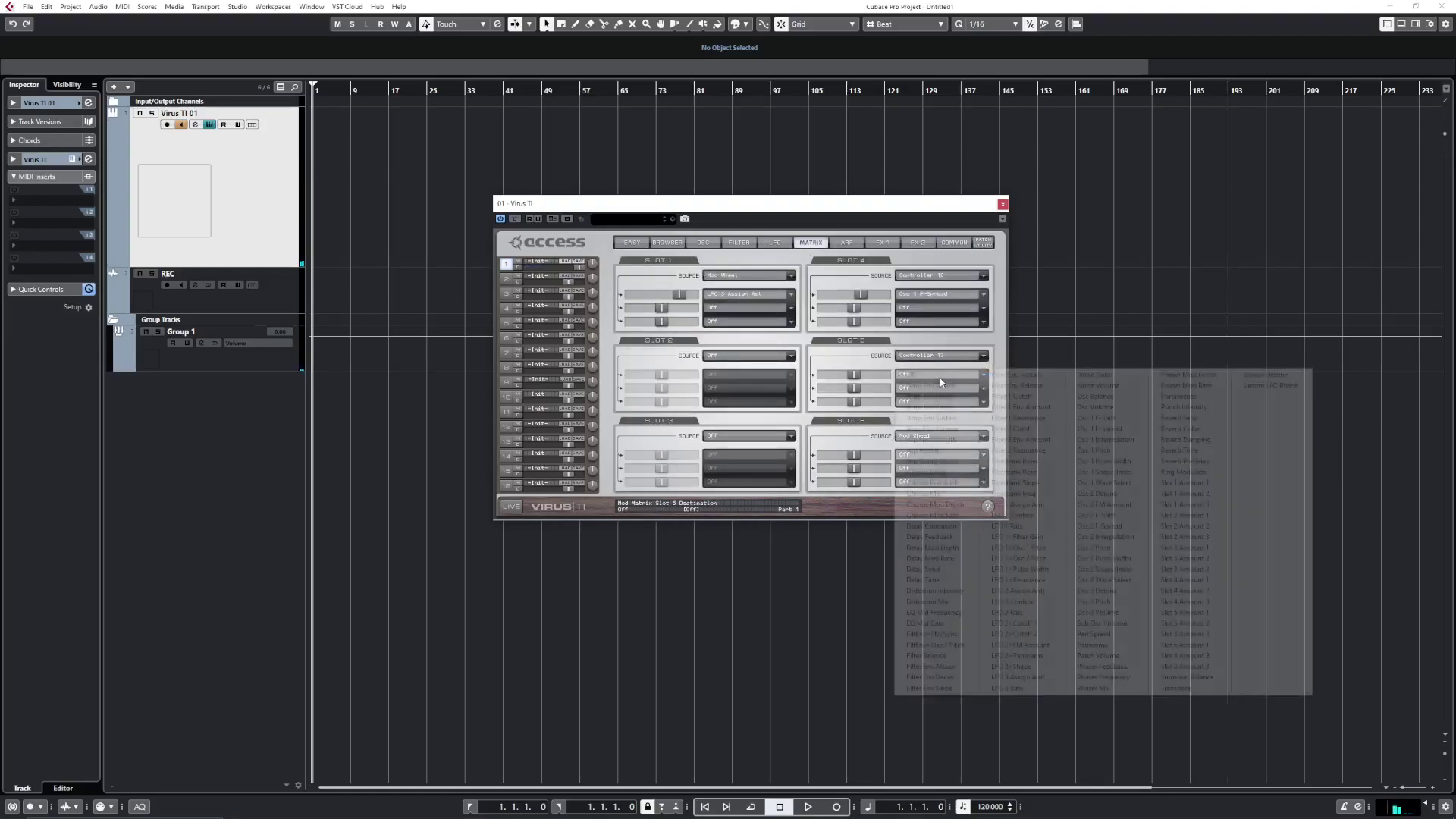
pyautogui.click(1202, 418)
pyautogui.moveTo(857, 375); pyautogui.dragTo(883, 377)
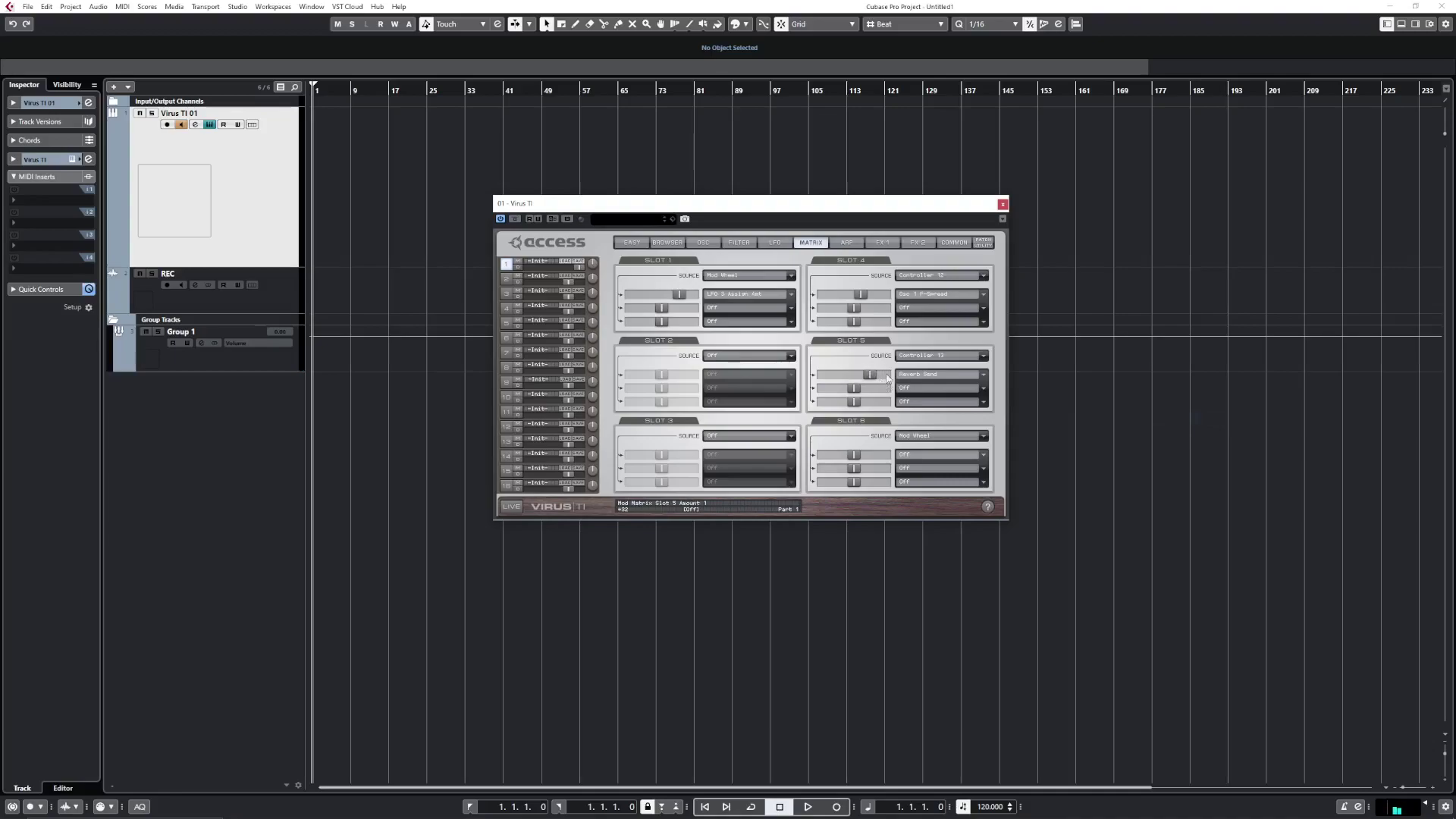
# Assign Control 13 to soft knob 3 and name the knob Reverb.
pyautogui.click(954, 243)
pyautogui.click(918, 381)
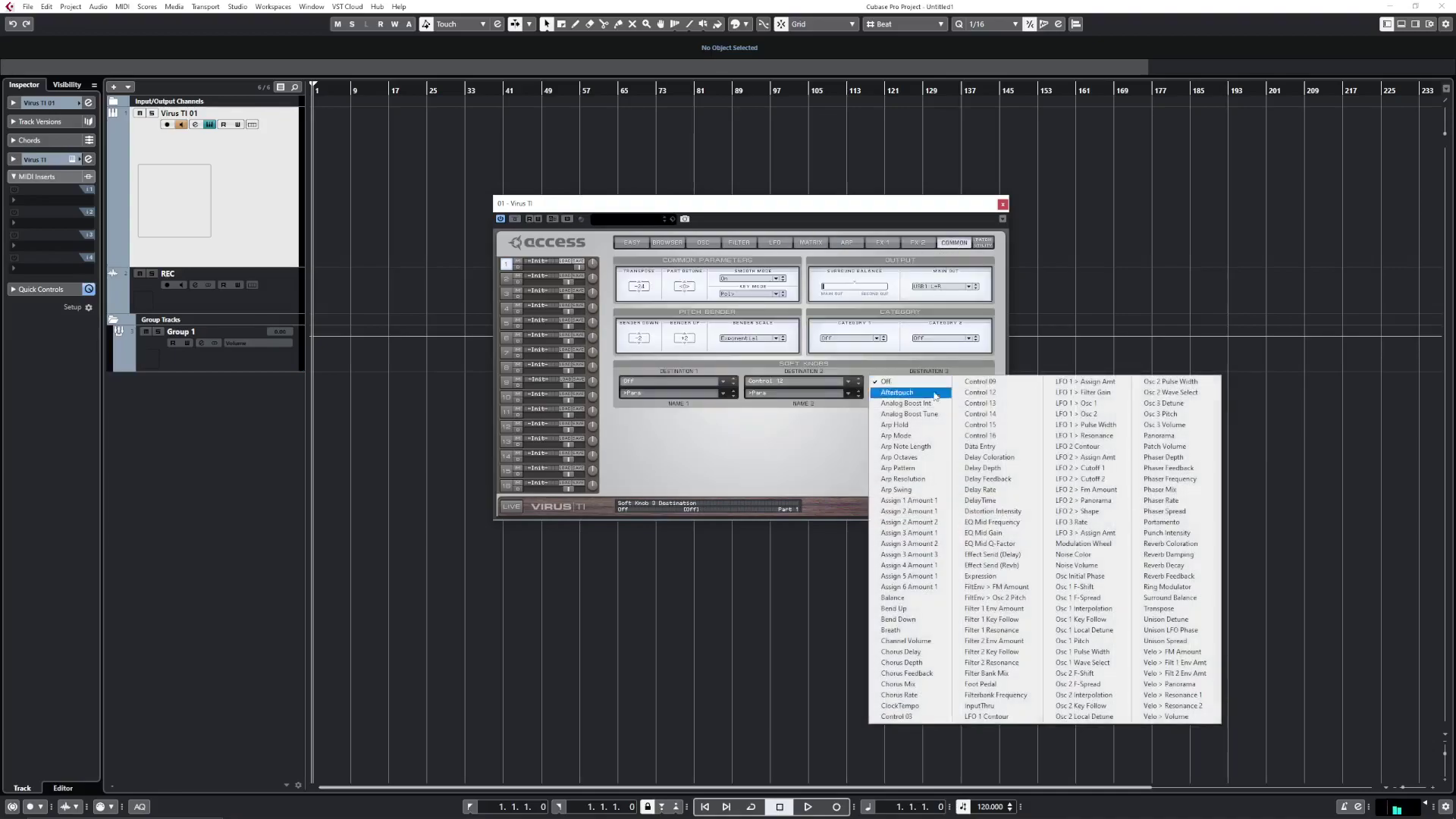
pyautogui.click(1005, 407)
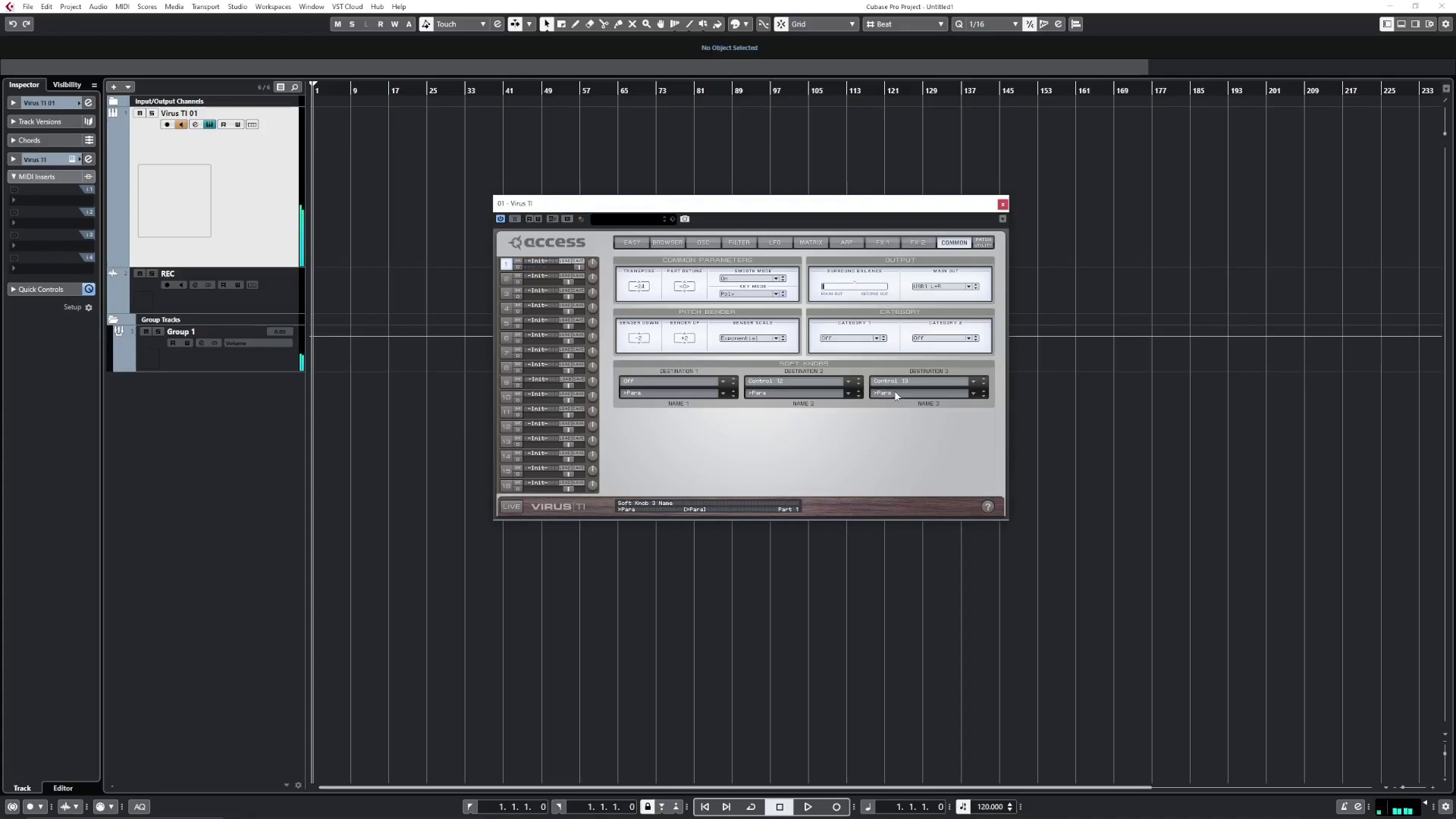
pyautogui.click(895, 395)
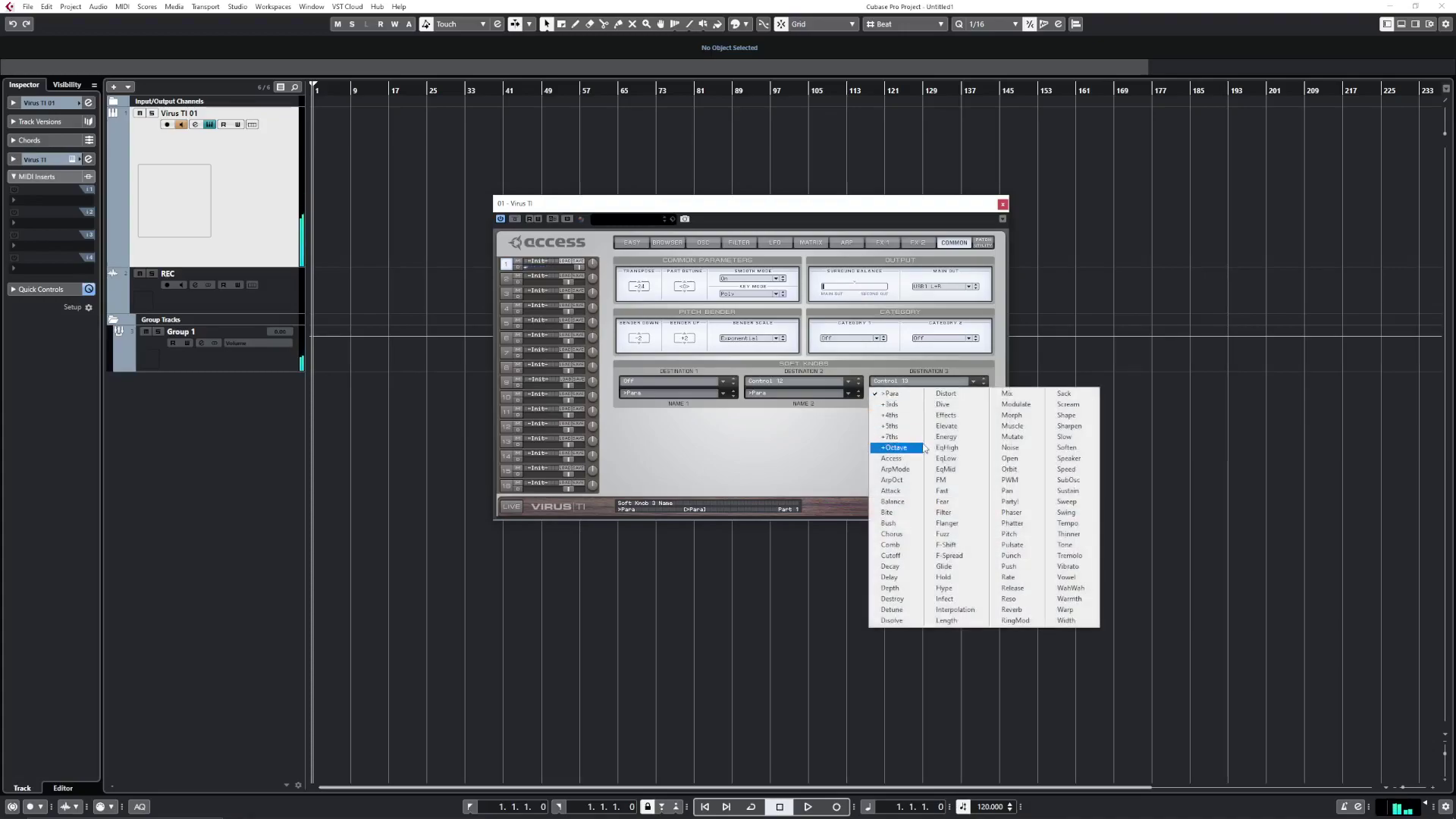
pyautogui.click(1012, 609)
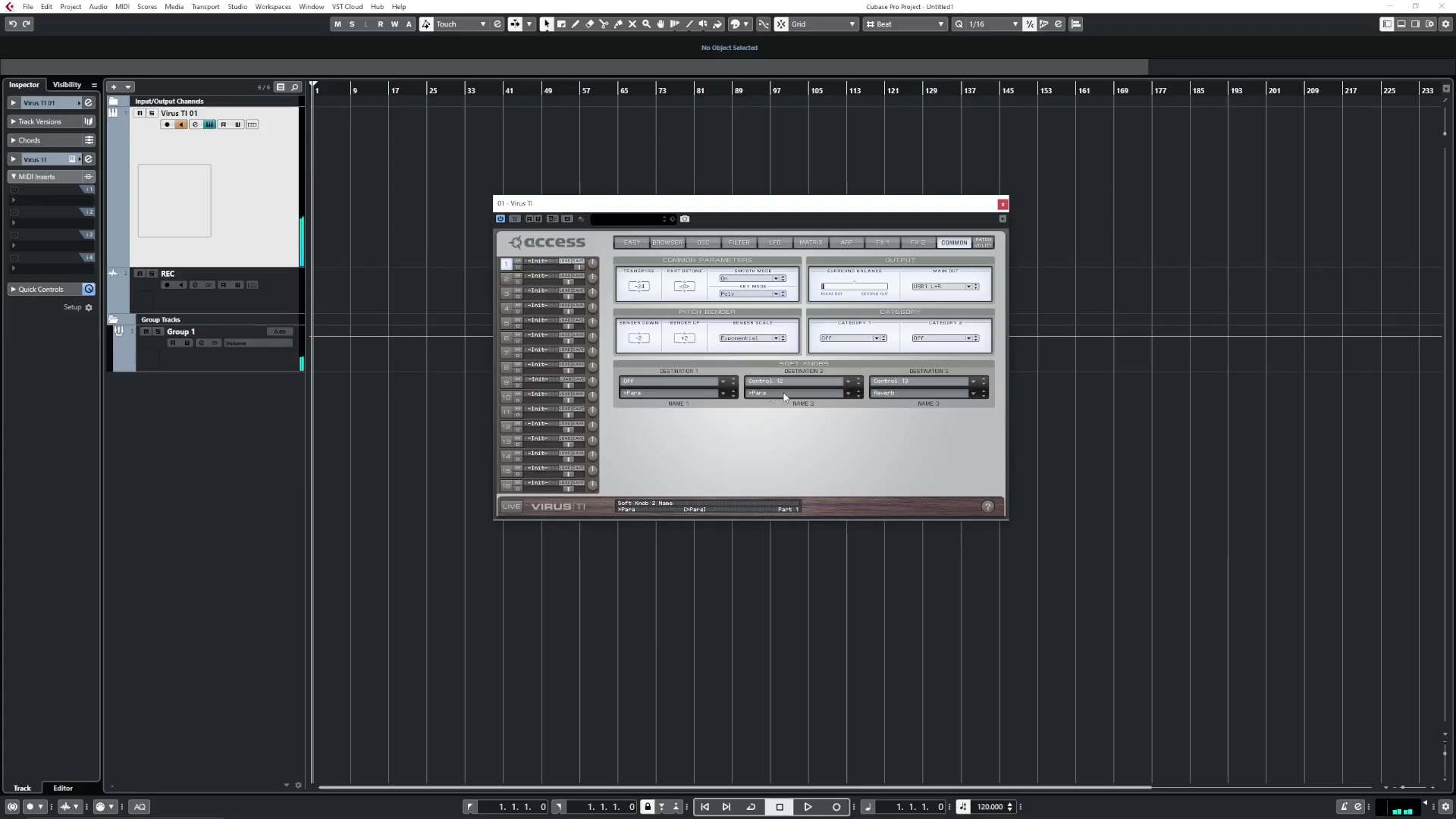
# Shift the oscillator 1/2 balance slightly towards oscillator 1 in the mixer.
pyautogui.click(699, 243)
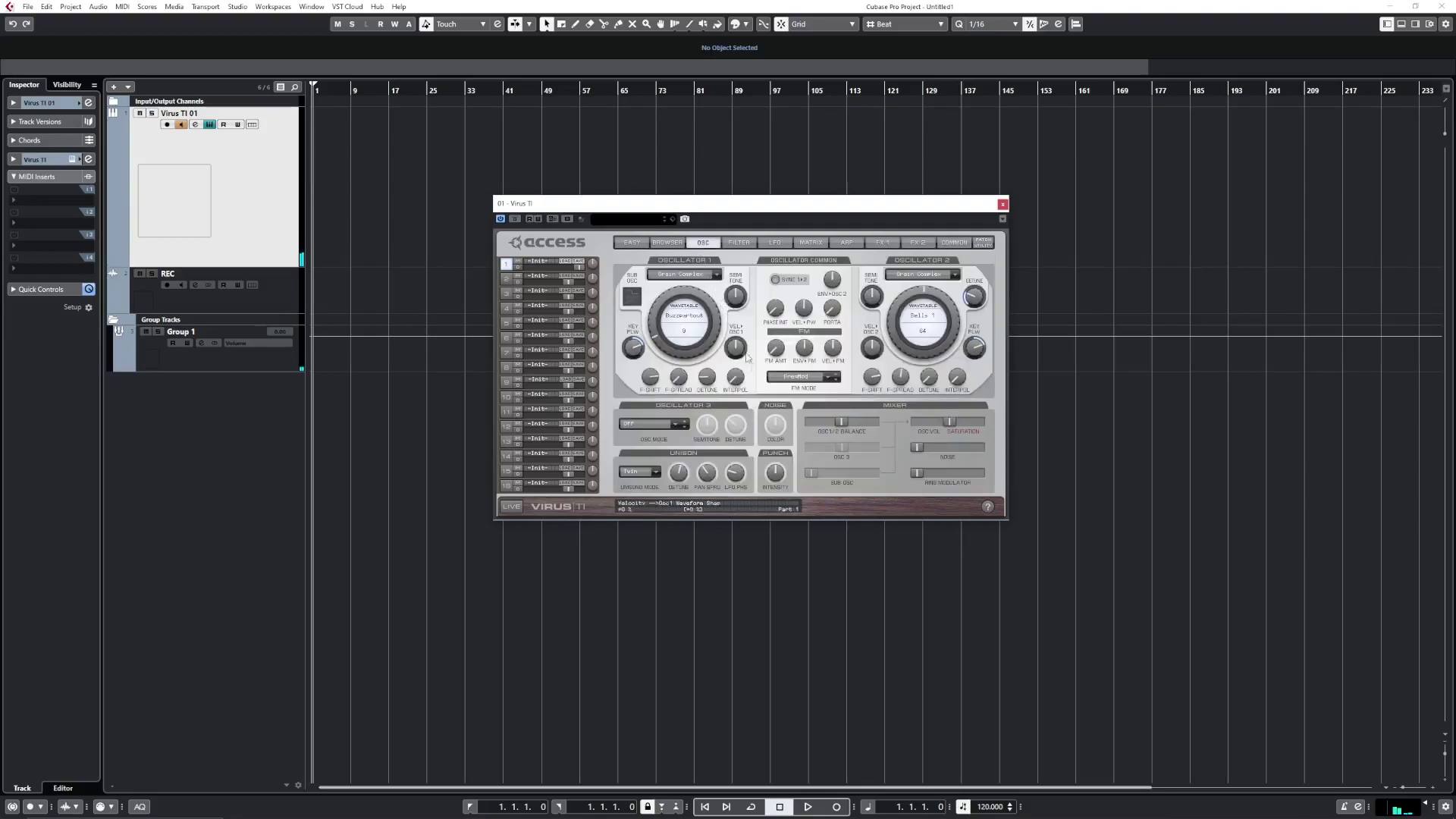
pyautogui.moveTo(841, 422)
pyautogui.mouseDown()
pyautogui.moveTo(821, 419)
pyautogui.moveTo(901, 419)
pyautogui.moveTo(833, 423)
pyautogui.mouseUp()
pyautogui.click(954, 242)
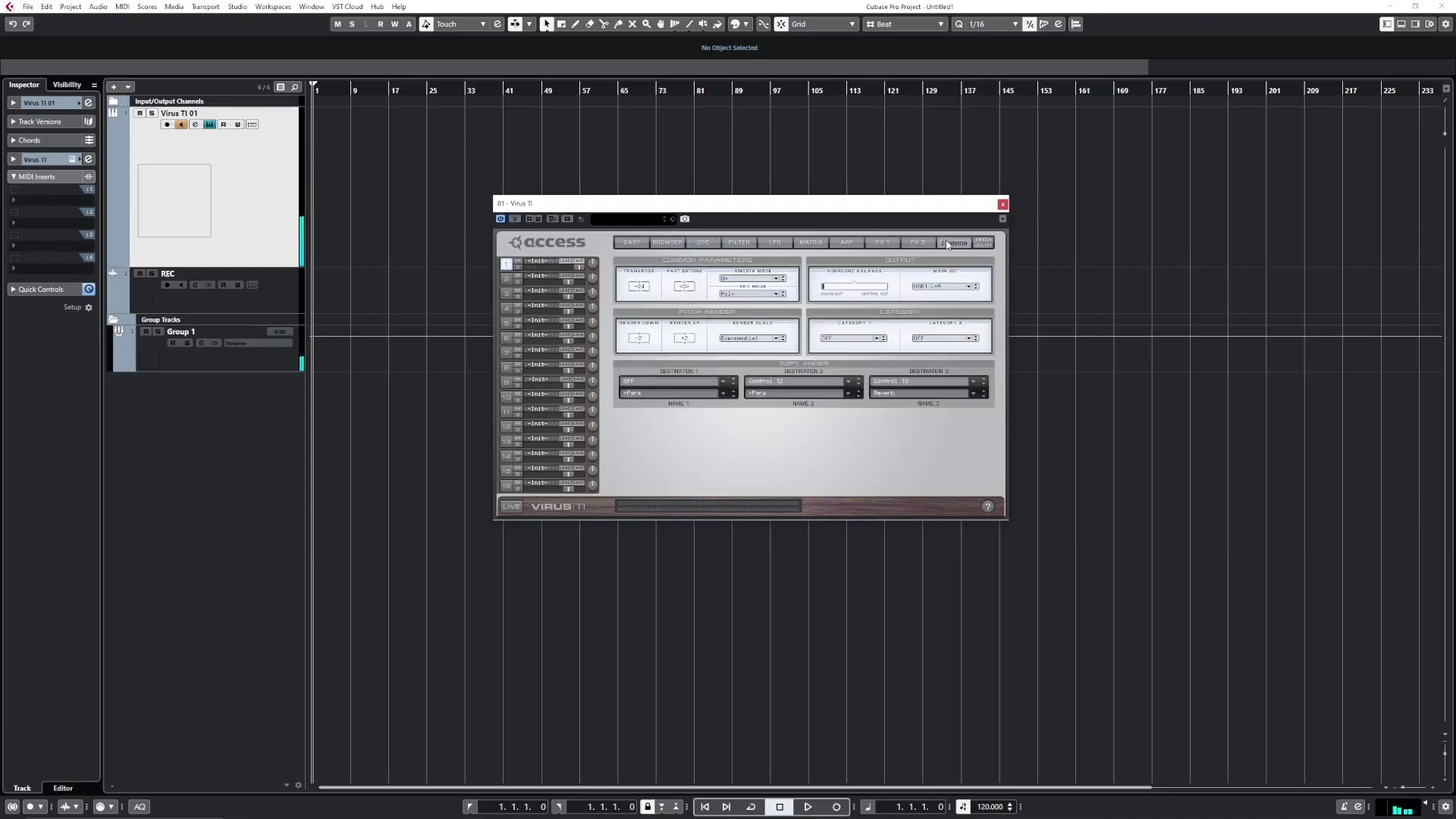
pyautogui.click(662, 381)
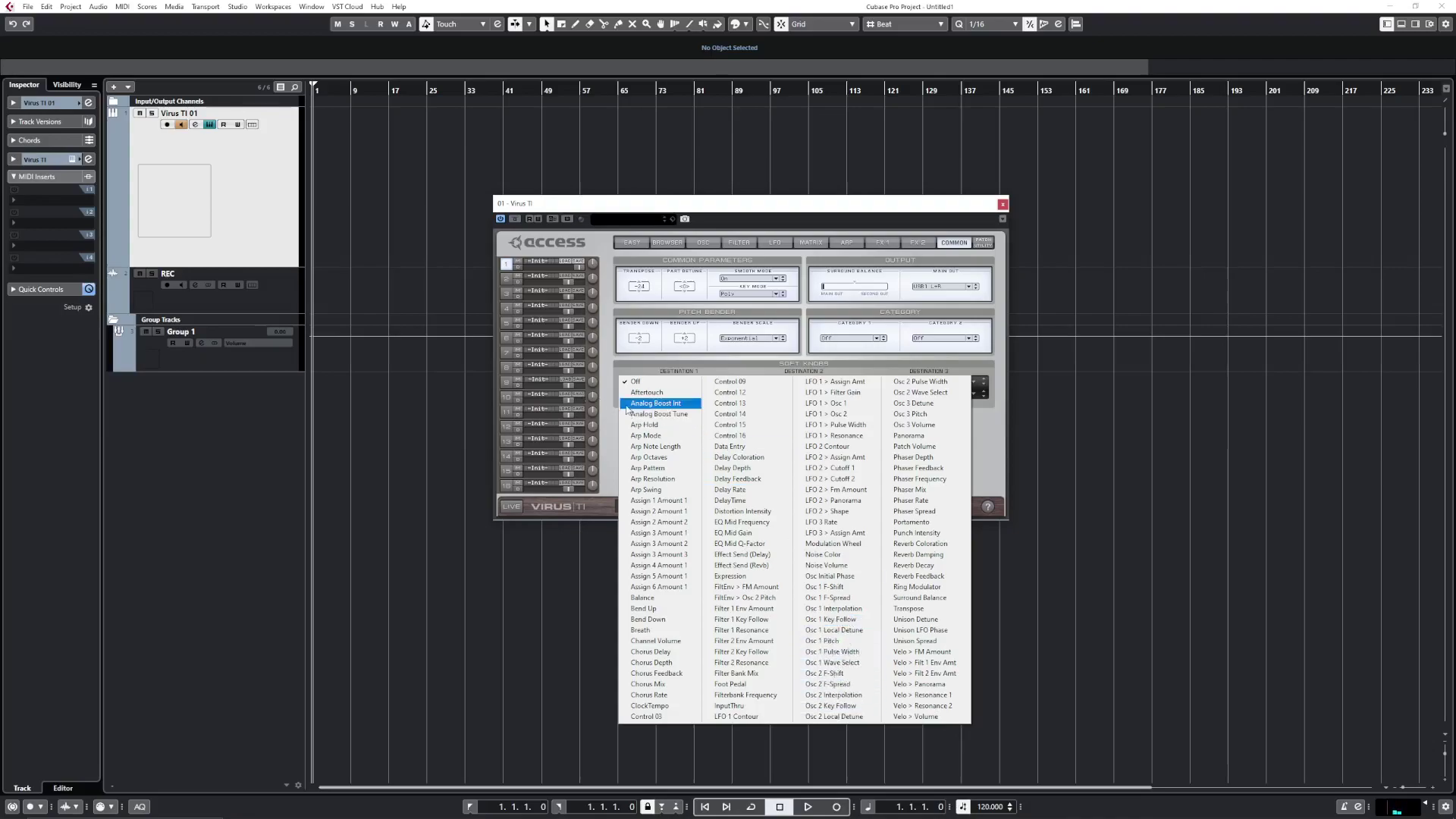
pyautogui.click(611, 428)
# Set modulation matrix slot 6 to source Controller 14 and destination Osc Balance with a positive amount.
pyautogui.click(810, 243)
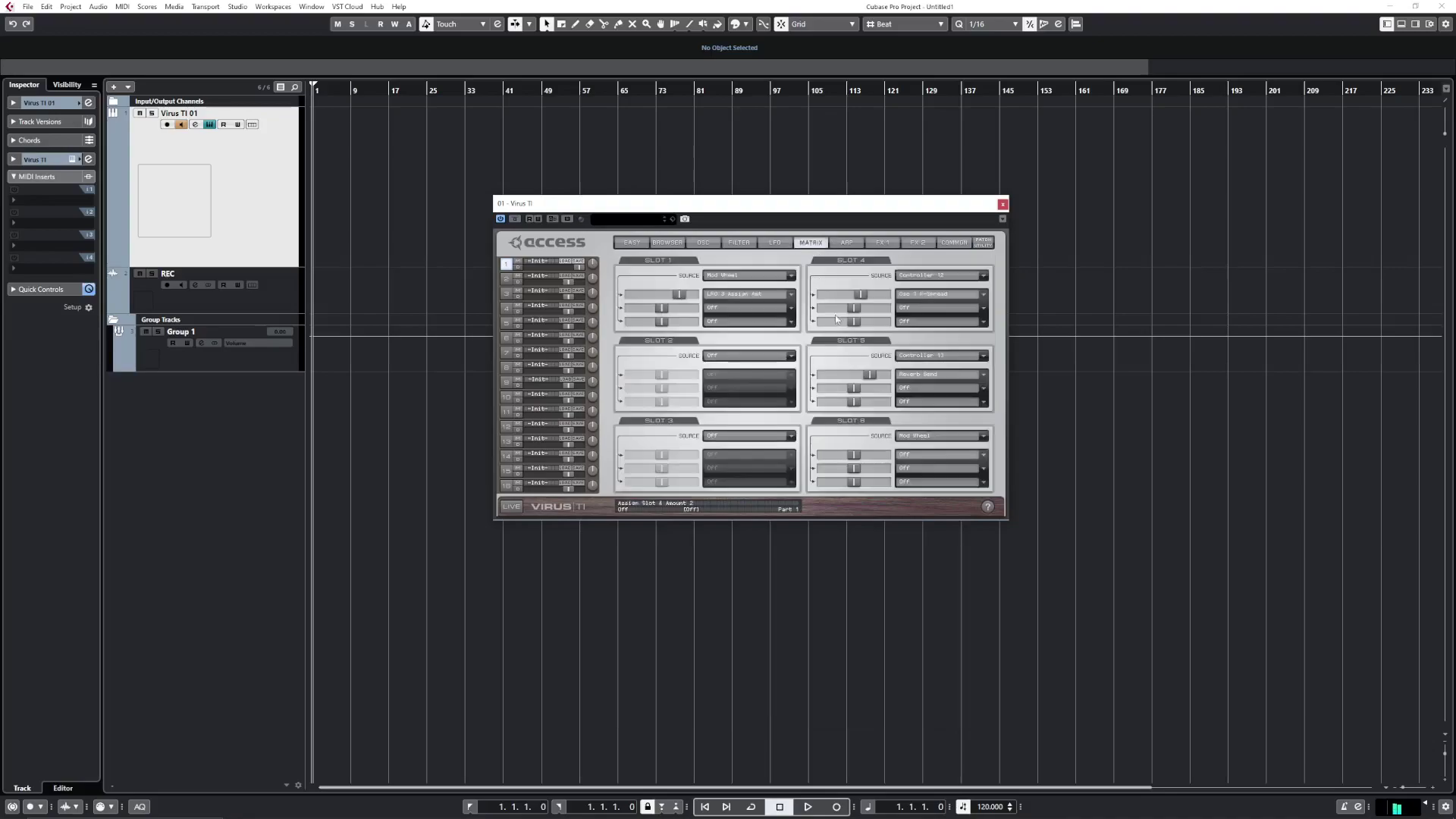
pyautogui.click(938, 437)
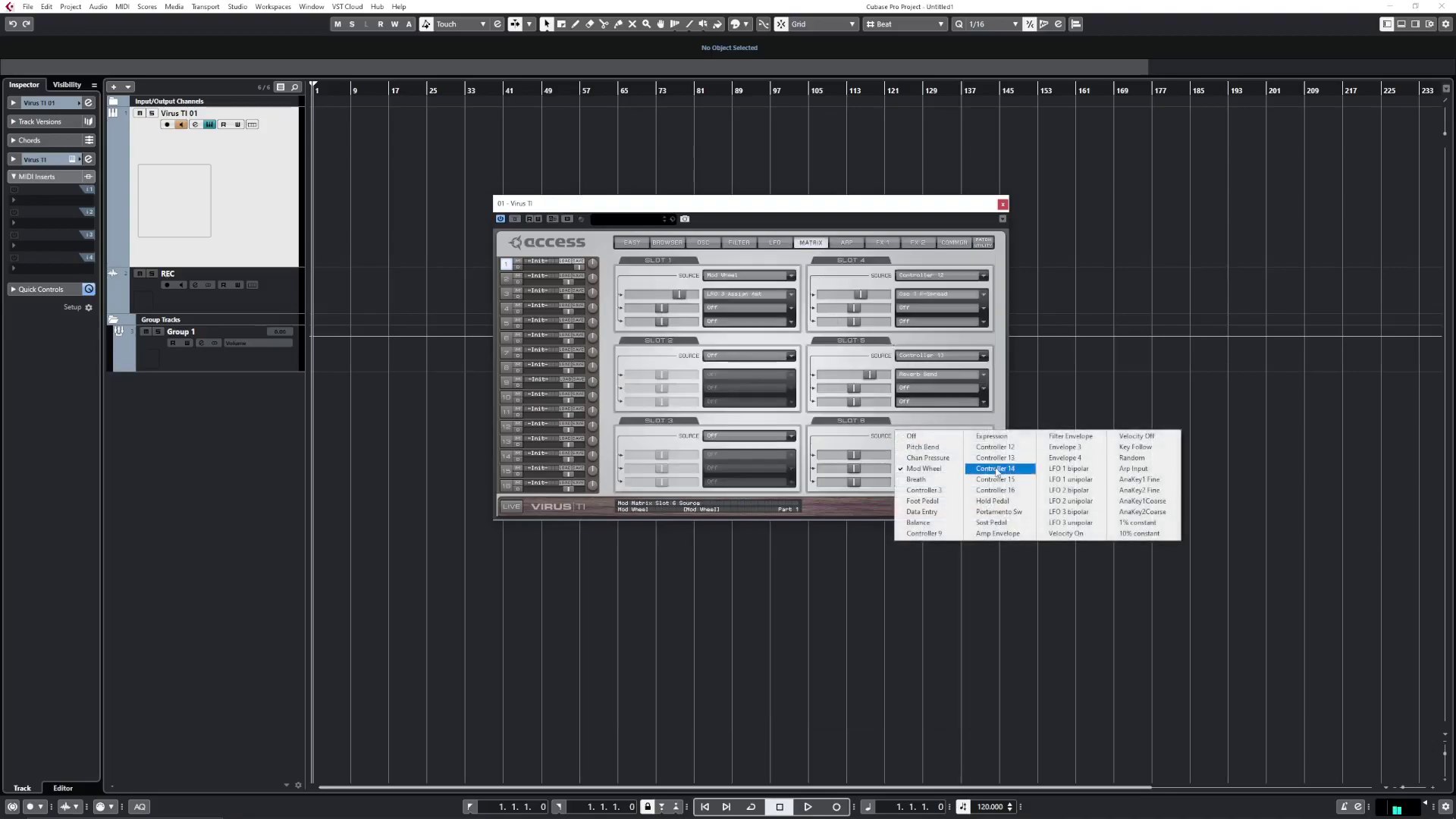
pyautogui.click(995, 469)
pyautogui.click(925, 455)
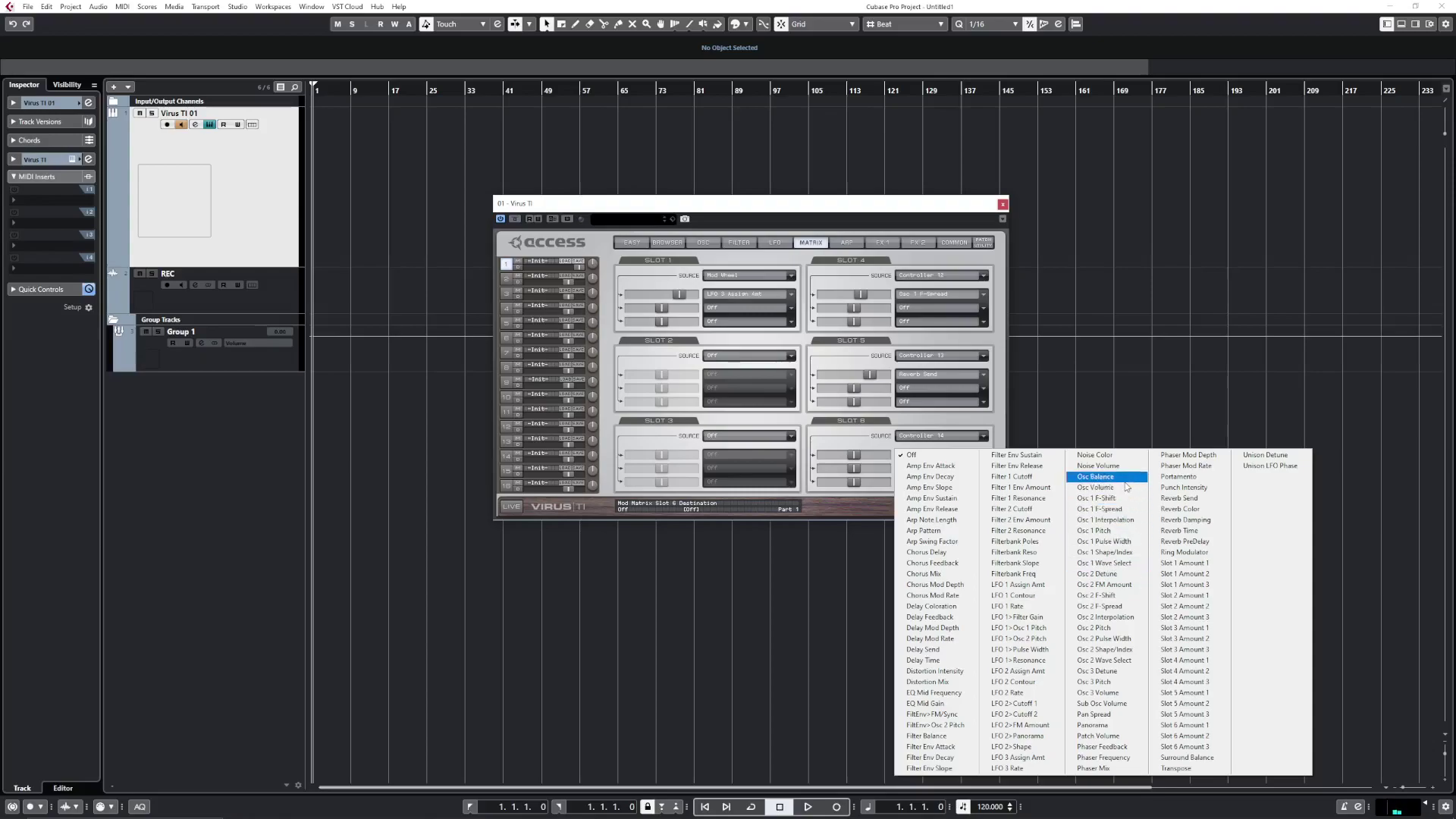
pyautogui.click(1095, 476)
pyautogui.moveTo(853, 455)
pyautogui.mouseDown()
pyautogui.moveTo(884, 457)
pyautogui.moveTo(869, 455)
pyautogui.mouseUp()
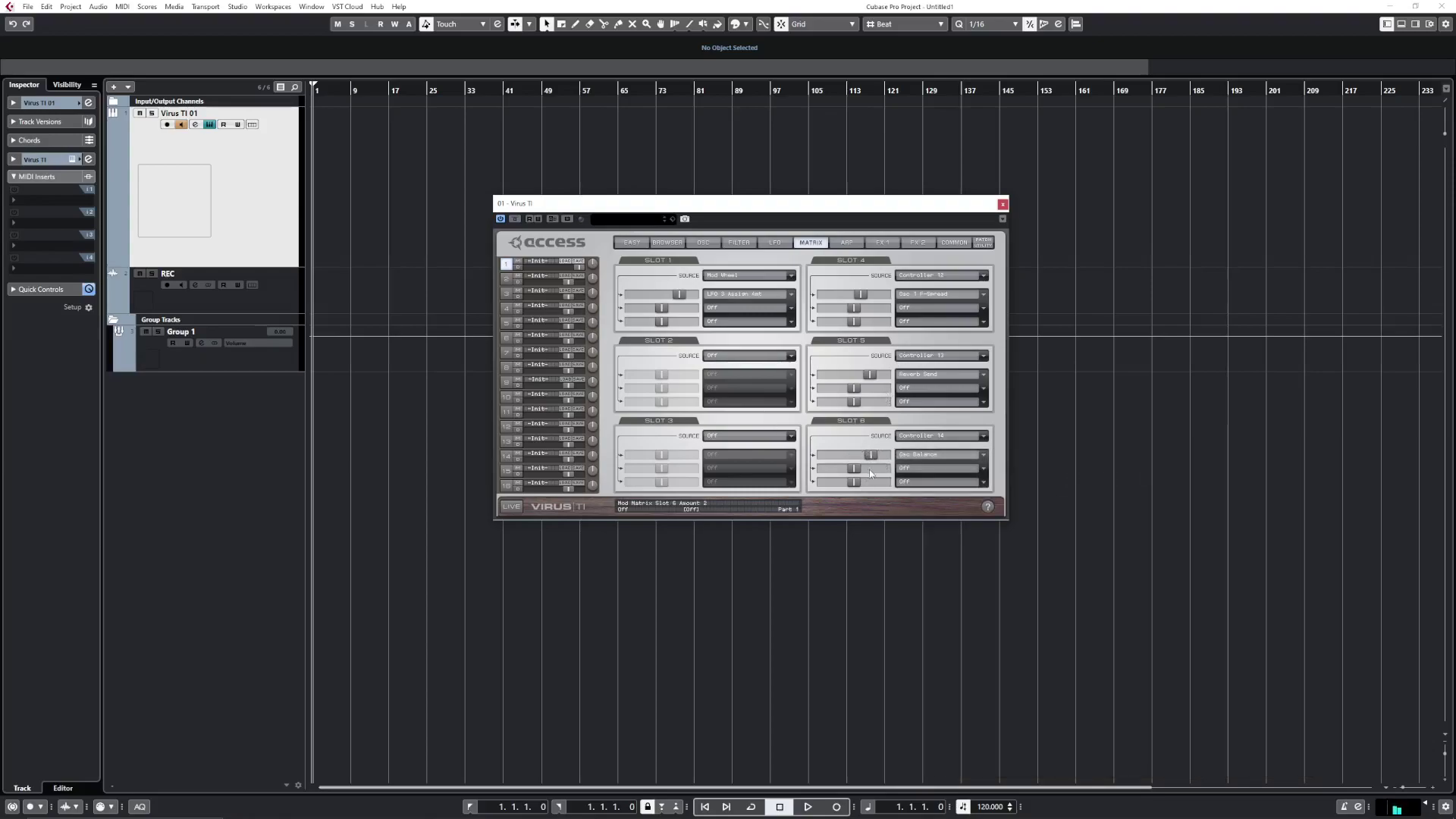
# Assign Control 14 to soft knob 1 and name the knob Party!
pyautogui.click(953, 243)
pyautogui.click(714, 380)
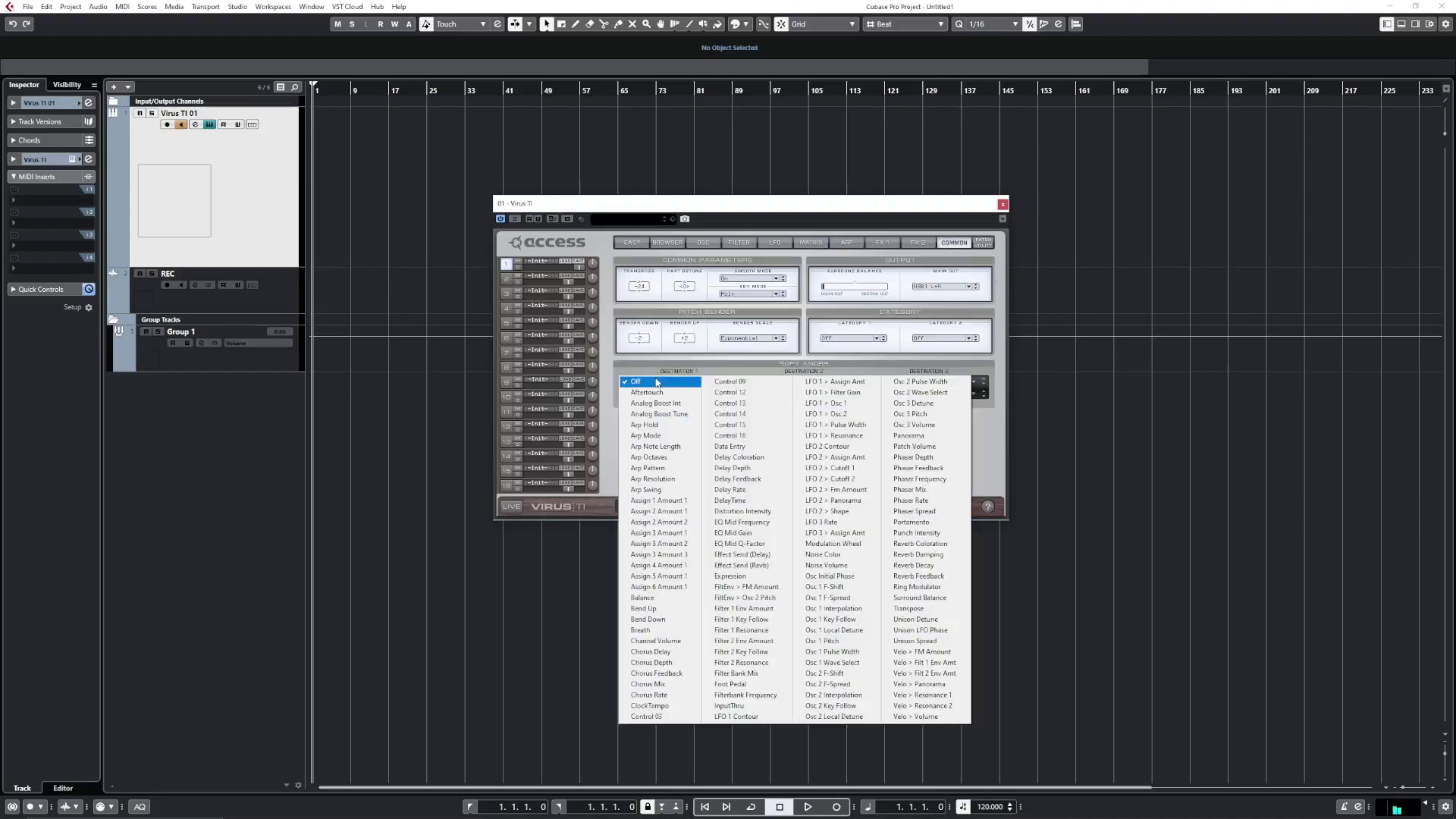
pyautogui.click(744, 410)
pyautogui.click(627, 389)
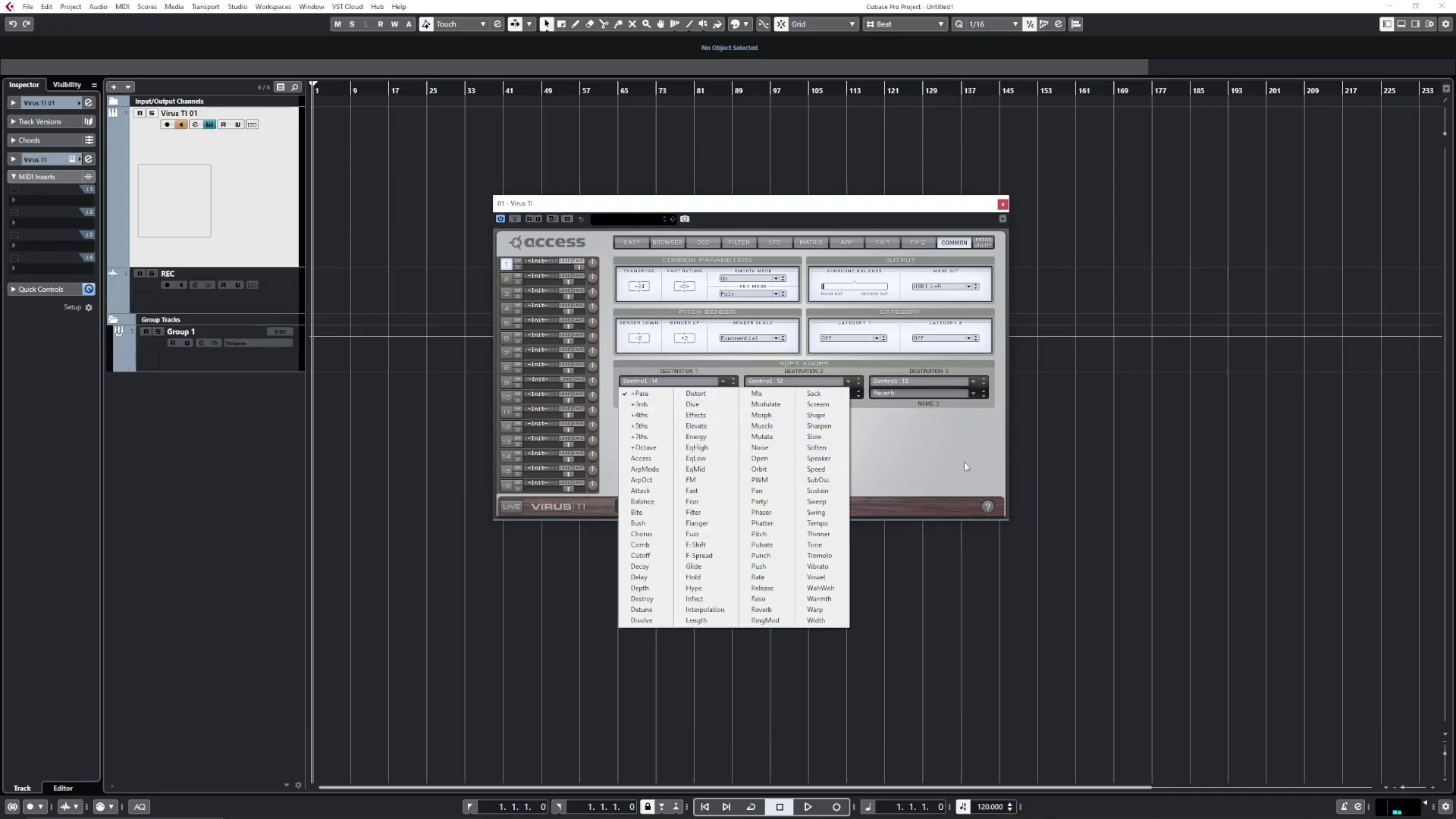
pyautogui.click(773, 502)
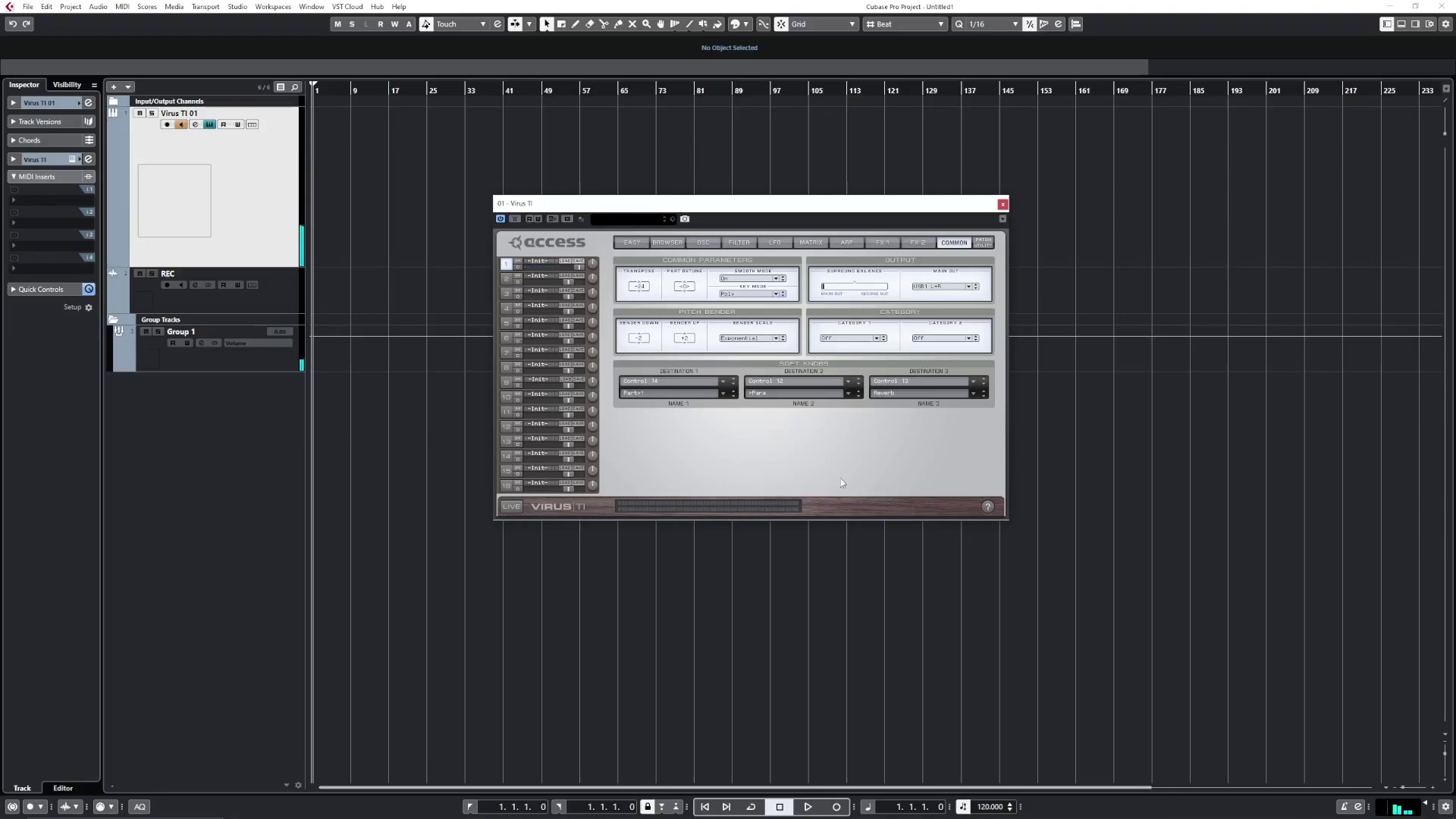
pyautogui.click(709, 242)
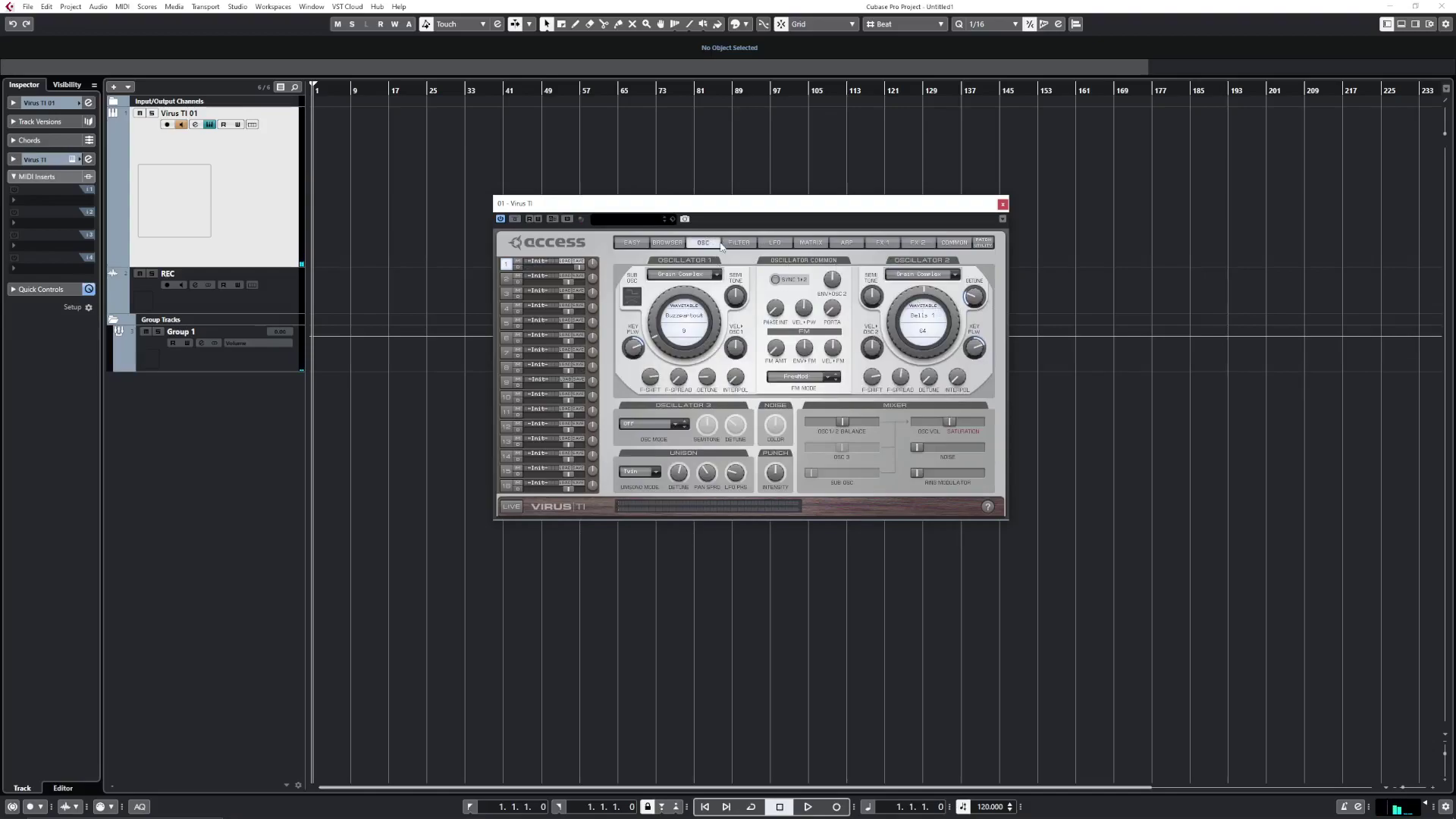
pyautogui.click(887, 246)
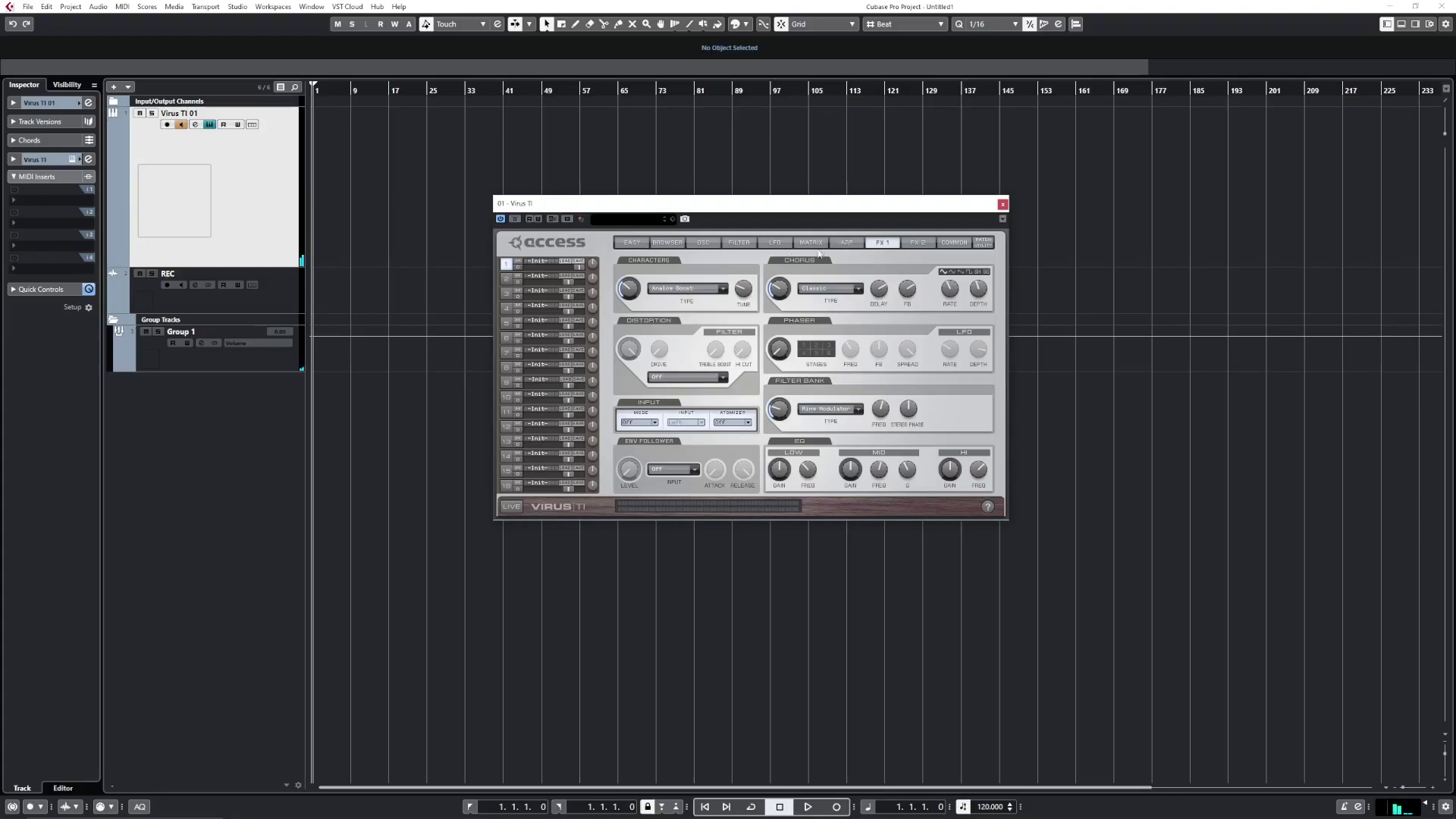
# Name the part 1 patch ONE SHOT and store it in an empty slot of the My Patches library's last column.
pyautogui.doubleClick(548, 262)
pyautogui.write('ONE SHOT')
pyautogui.press('Return')
pyautogui.click(667, 243)
pyautogui.moveTo(543, 264); pyautogui.dragTo(977, 320)
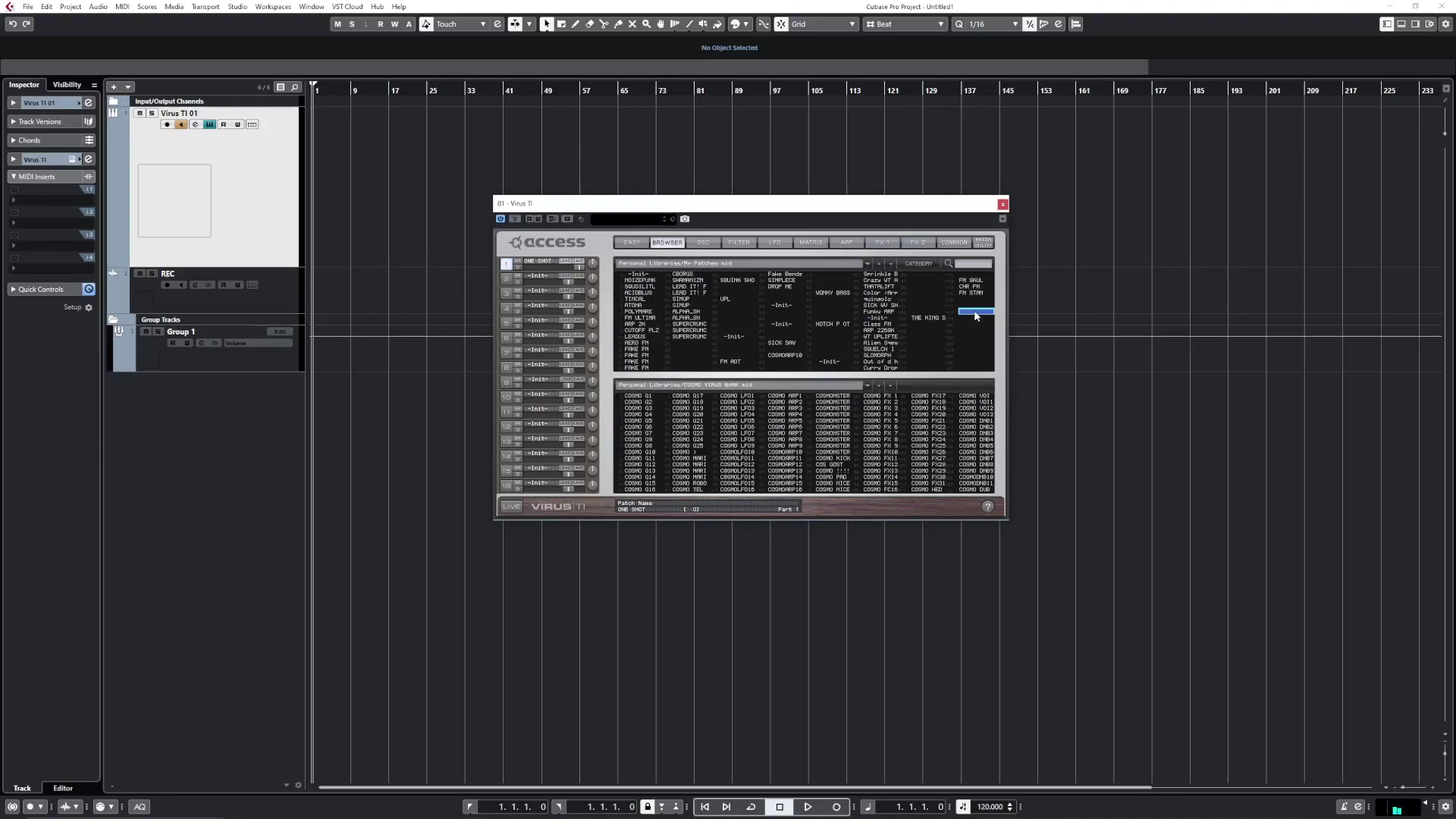
# Regroup the three FM patches and THE KING S in the library's third column, and move ONE SHOT to the top of the last column.
pyautogui.click(965, 281)
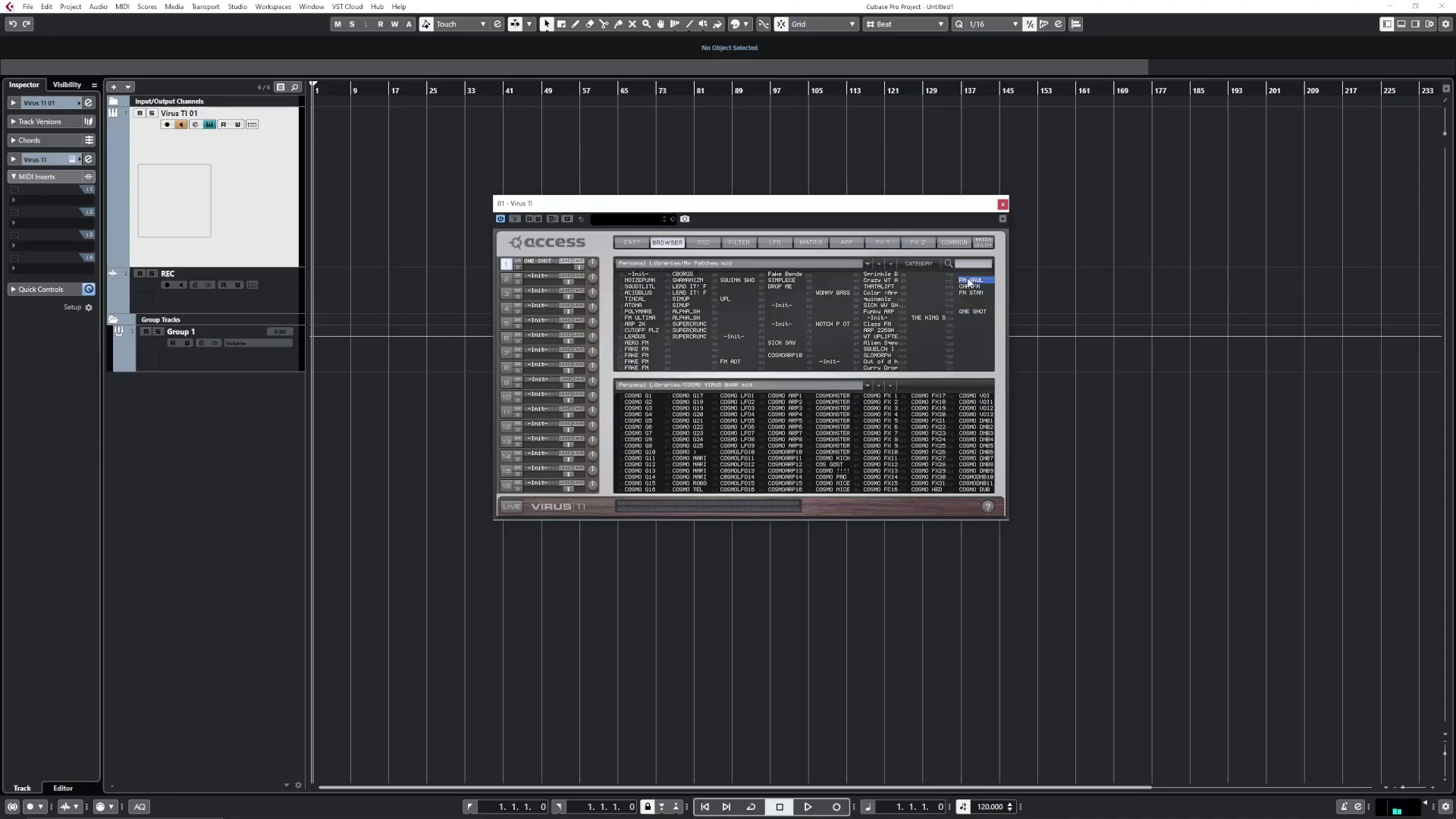
pyautogui.keyDown('shift'); pyautogui.click(971, 293); pyautogui.keyUp('shift')
pyautogui.moveTo(971, 293); pyautogui.dragTo(731, 319)
pyautogui.moveTo(732, 311); pyautogui.dragTo(739, 312)
pyautogui.moveTo(925, 317); pyautogui.dragTo(732, 324)
pyautogui.moveTo(969, 311); pyautogui.dragTo(970, 275)
# Add one character to the end of the ONE SHOT patch name in part 1 and store the patch over its library copy.
pyautogui.doubleClick(542, 262)
pyautogui.click(552, 261)
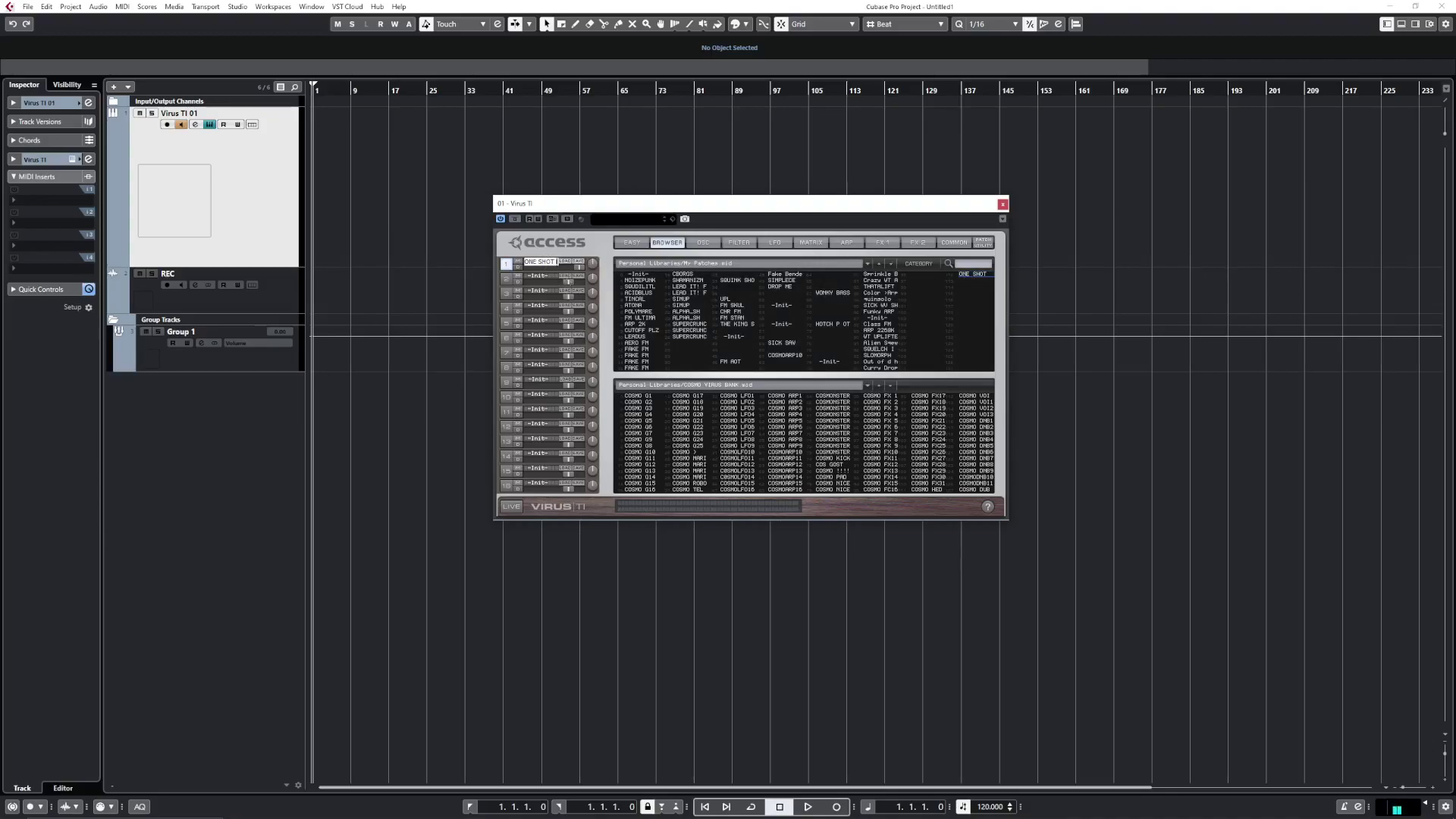
pyautogui.click(834, 336)
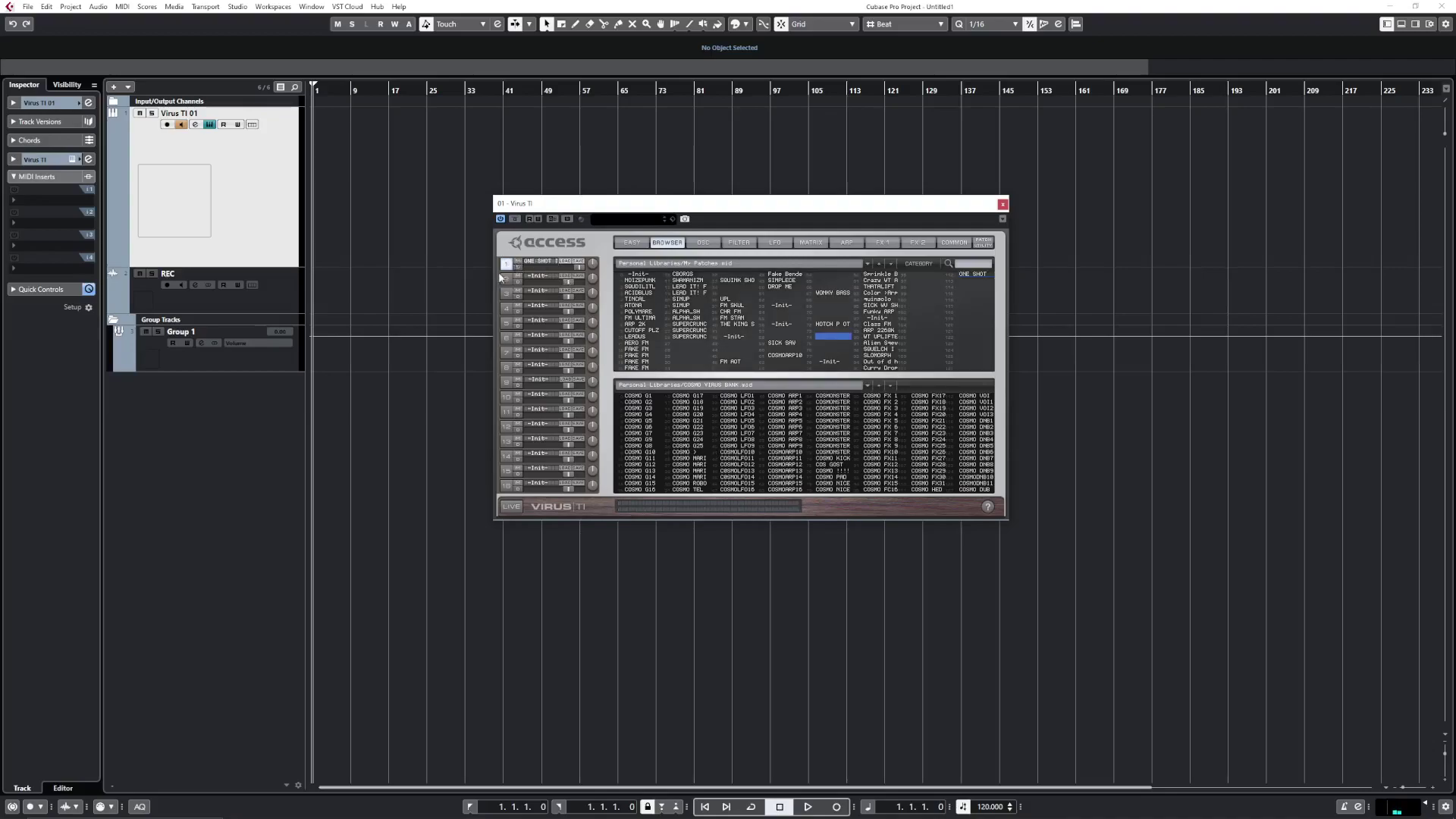
pyautogui.click(974, 274)
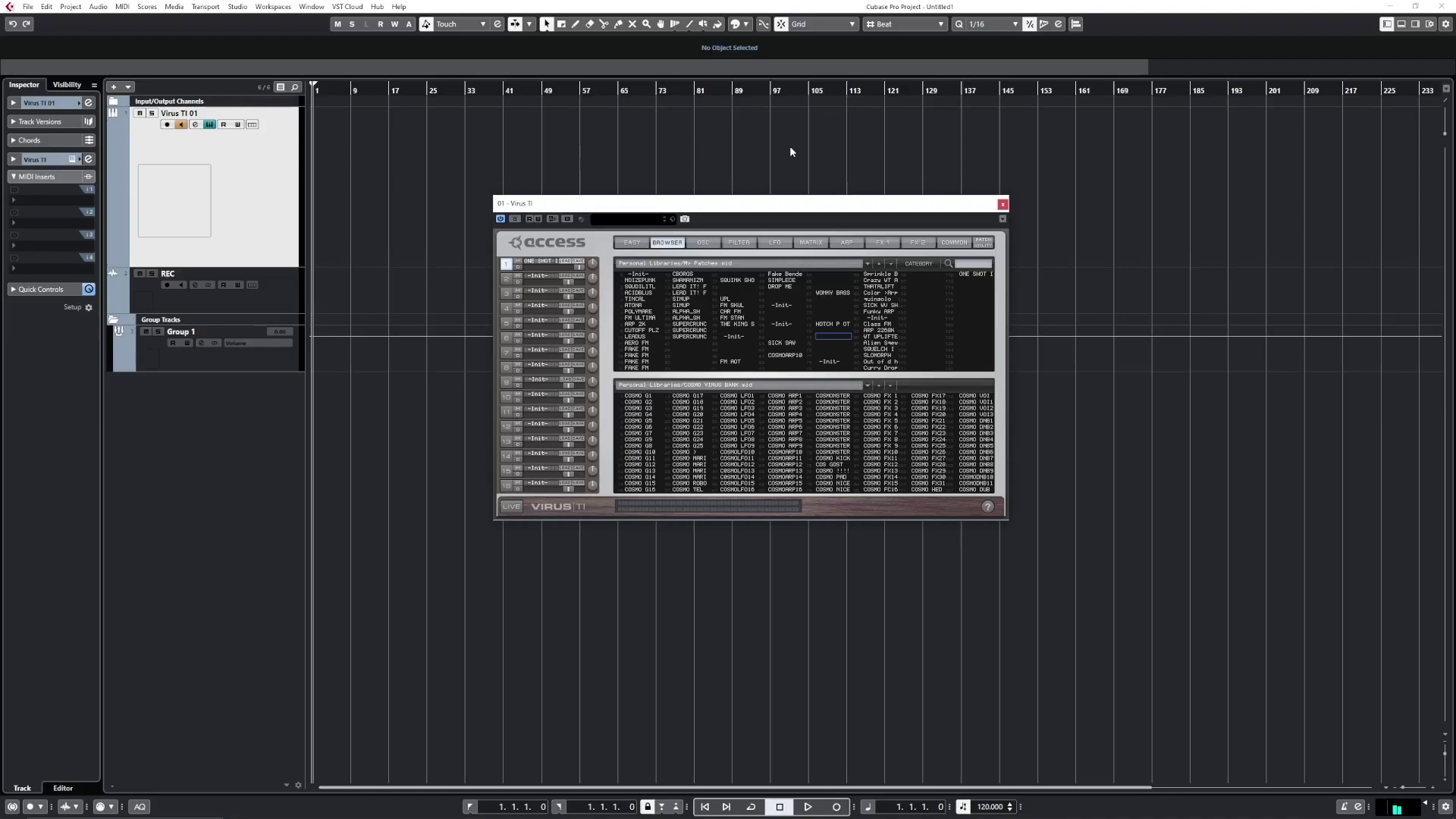
pyautogui.moveTo(754, 205); pyautogui.dragTo(875, 202)
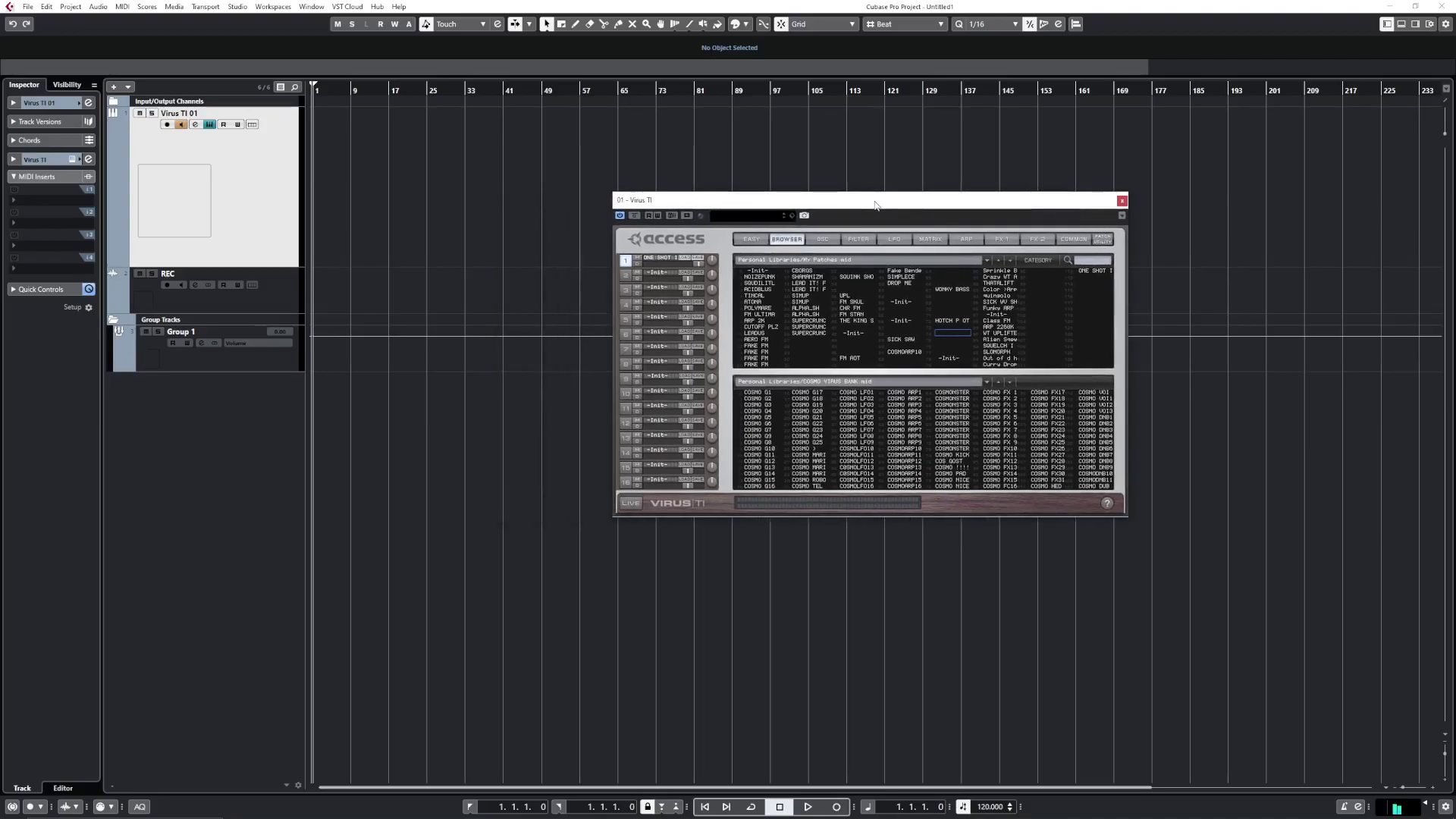